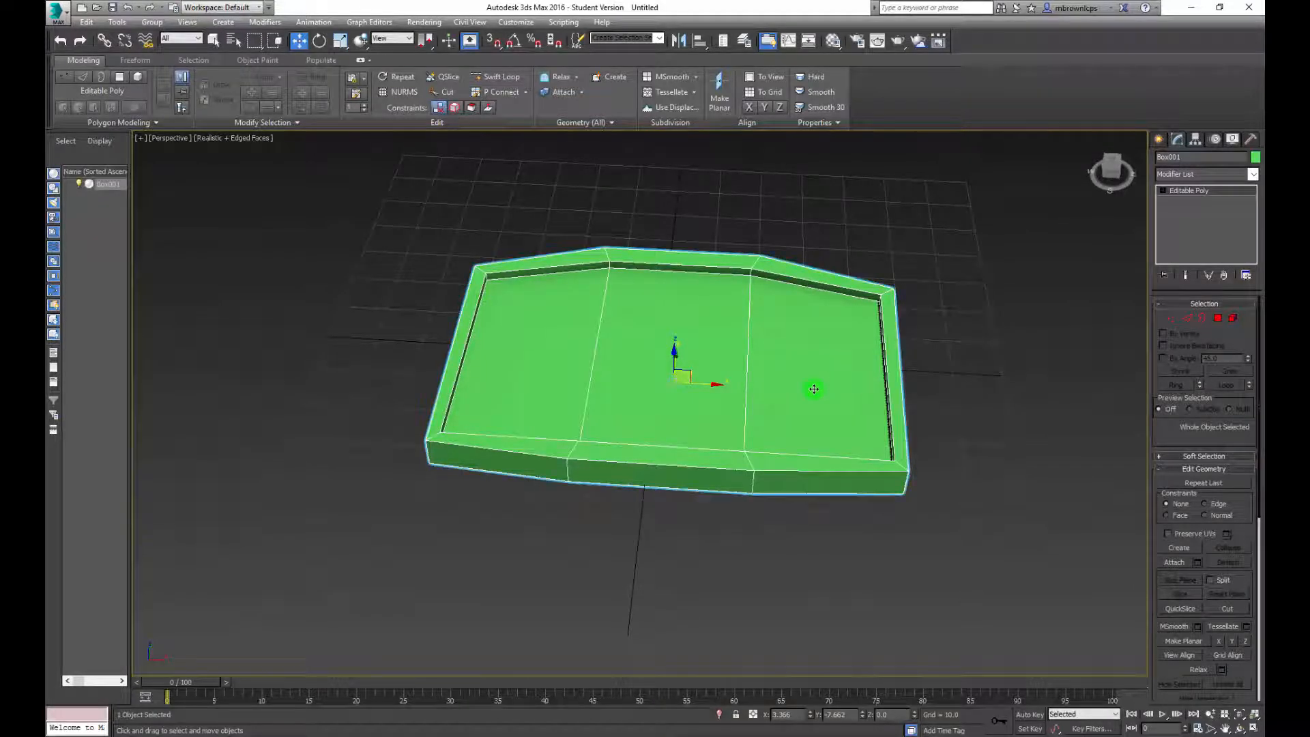
# Assign the grey 01 - Default material to the whole box model
pyautogui.keyDown('alt'); pyautogui.moveTo(814, 389); pyautogui.dragTo(556, 362, button='middle'); pyautogui.keyUp('alt')
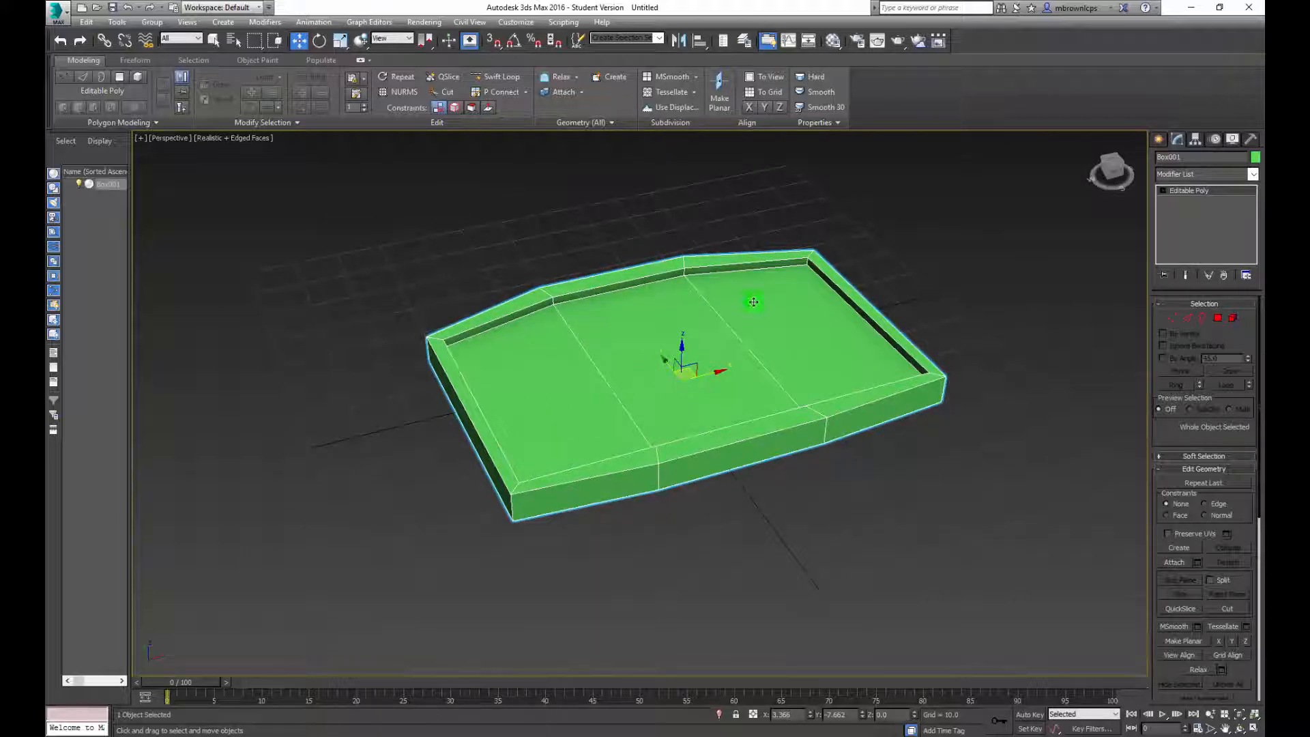
pyautogui.keyDown('alt'); pyautogui.moveTo(946, 330); pyautogui.dragTo(881, 334, button='middle'); pyautogui.keyUp('alt')
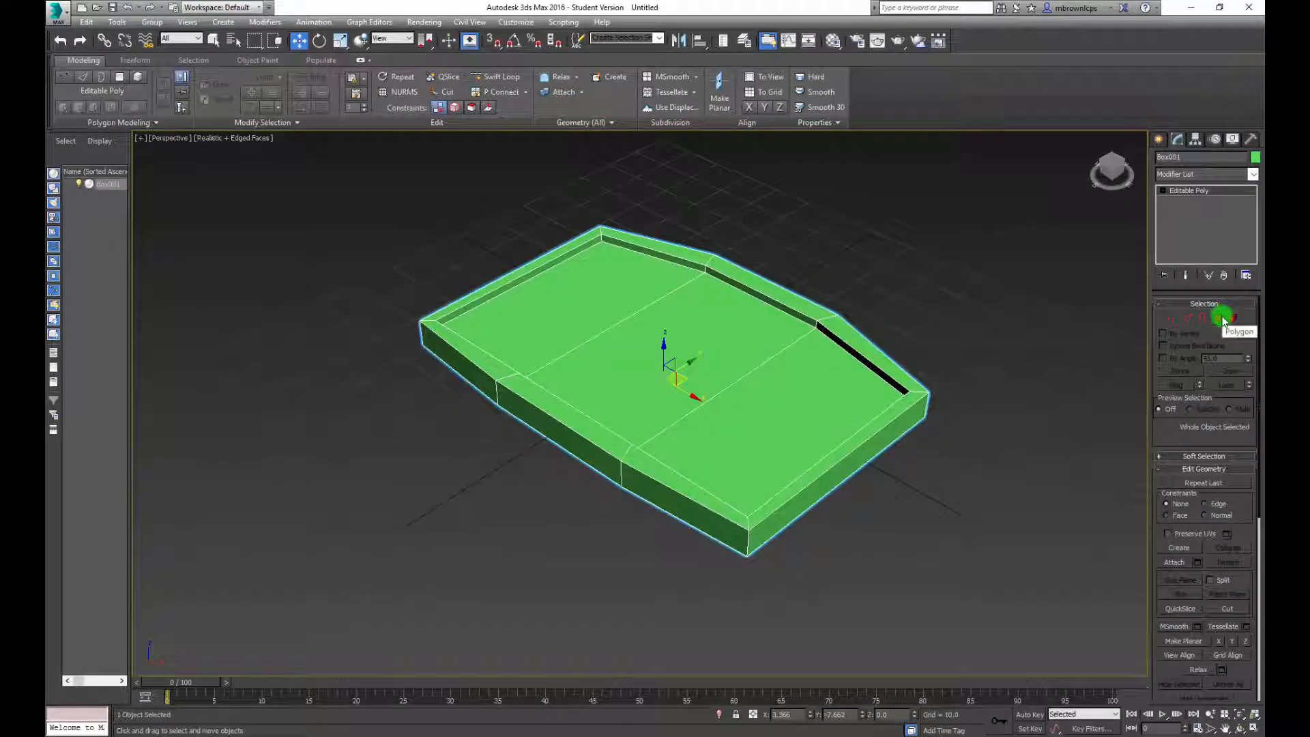
pyautogui.keyDown('alt'); pyautogui.moveTo(974, 307); pyautogui.dragTo(990, 300, button='middle'); pyautogui.keyUp('alt')
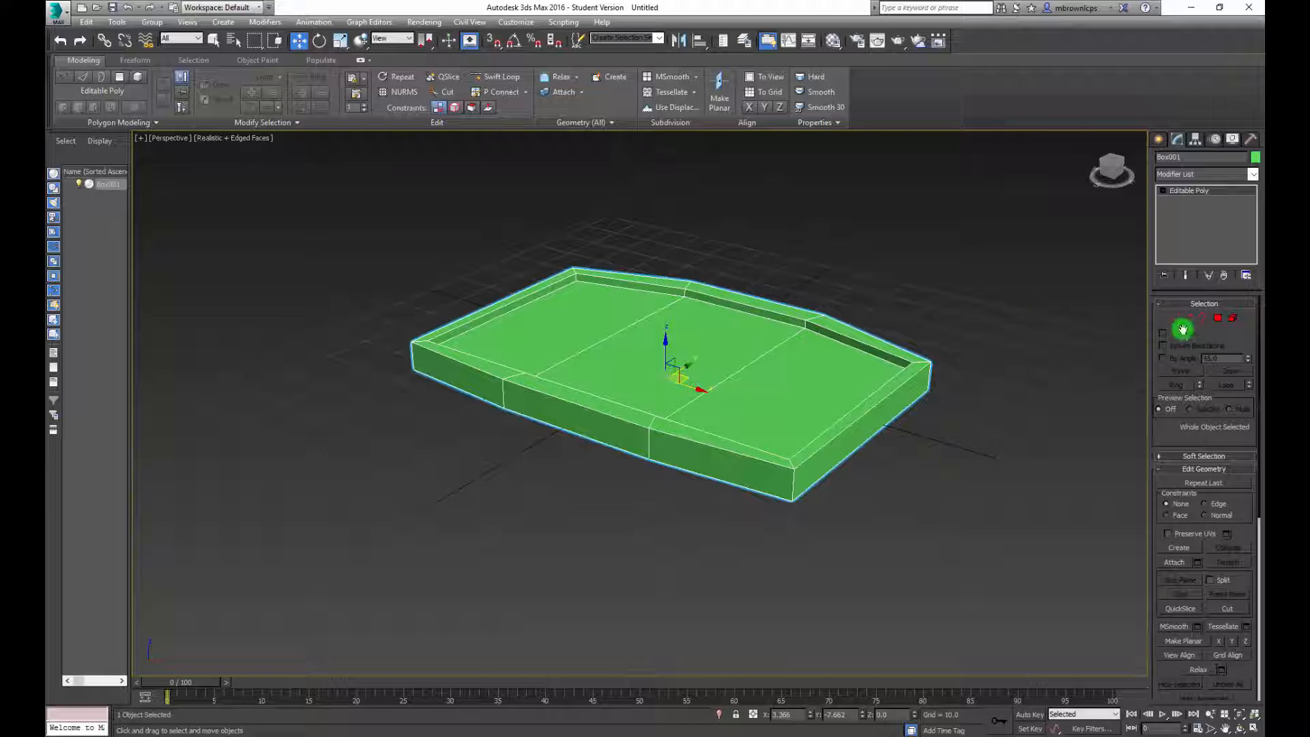
pyautogui.click(837, 42)
pyautogui.click(290, 218)
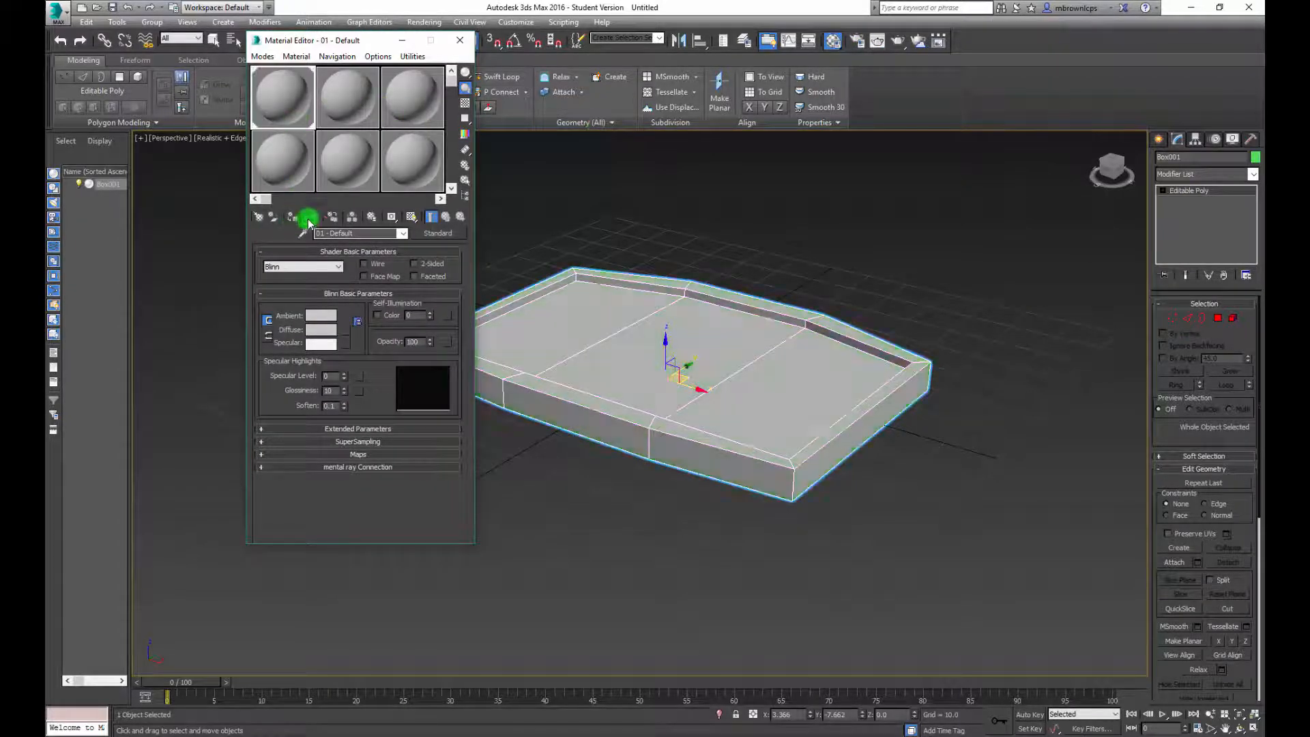
pyautogui.click(460, 40)
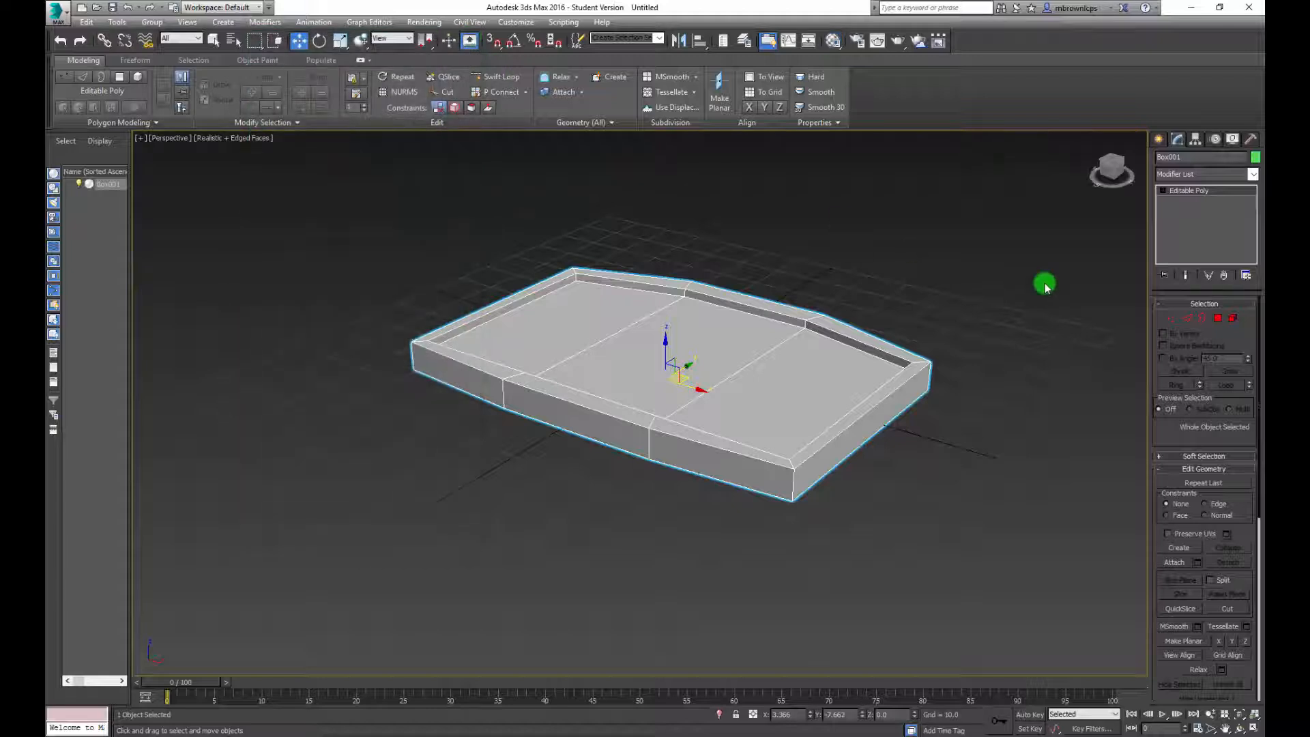
# Select the three recessed polygons of the model and assign the 02 - Default material to them
pyautogui.click(1219, 321)
pyautogui.click(742, 359)
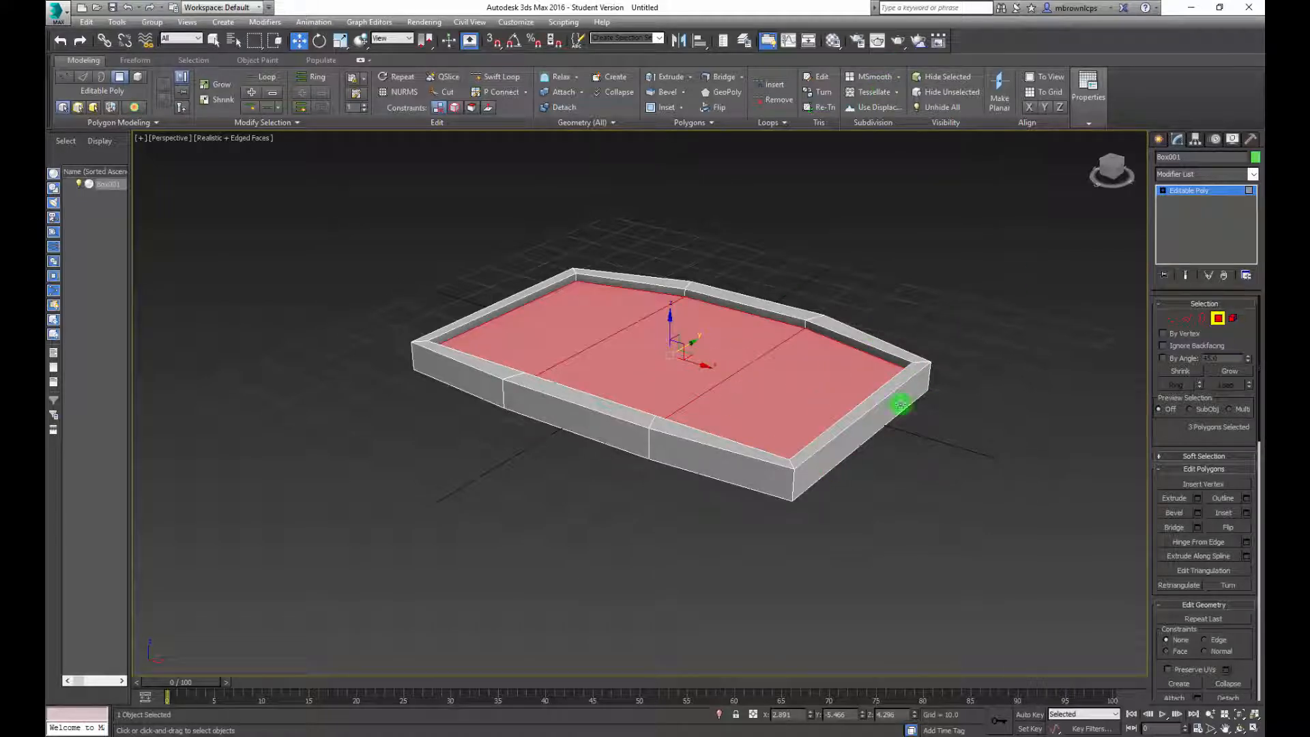
pyautogui.click(834, 41)
pyautogui.click(377, 92)
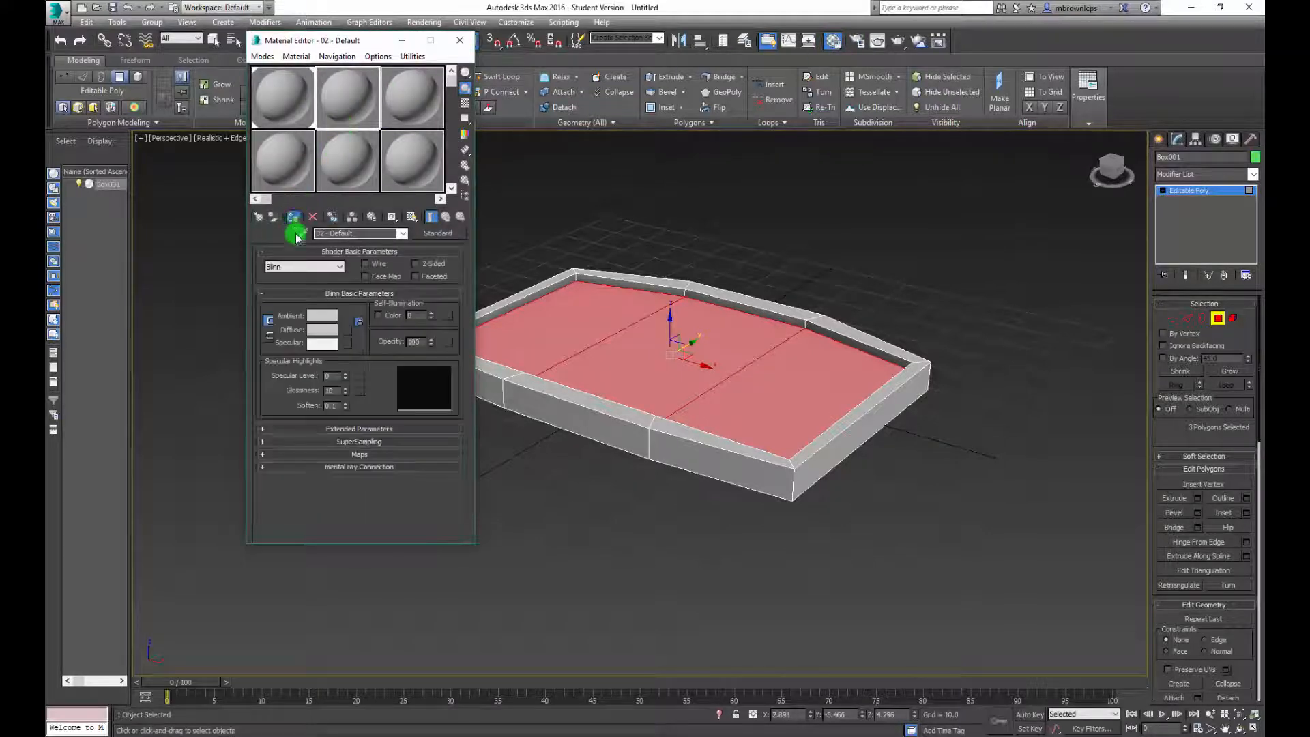
# Set the diffuse color of the 02 - Default material to teal and leave polygon editing
pyautogui.click(322, 330)
pyautogui.moveTo(351, 141); pyautogui.dragTo(347, 104)
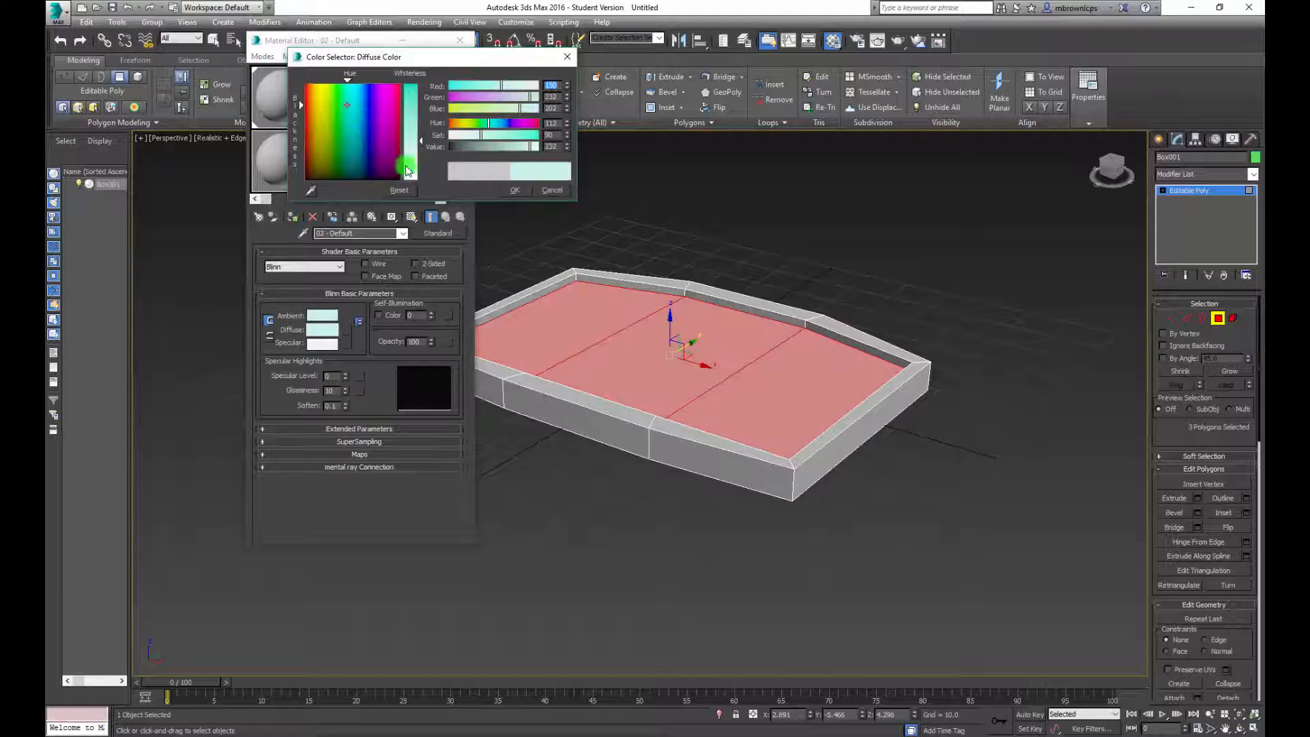
pyautogui.click(515, 190)
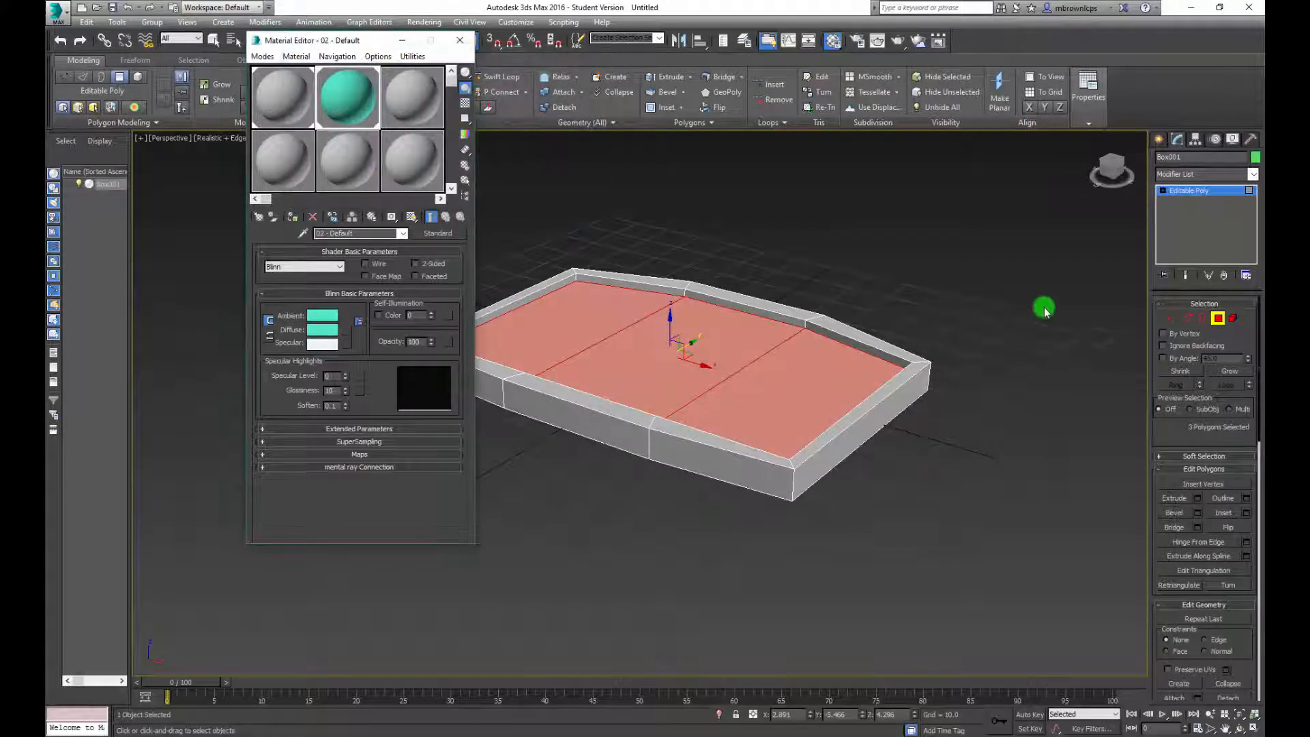
pyautogui.click(1218, 318)
pyautogui.click(460, 41)
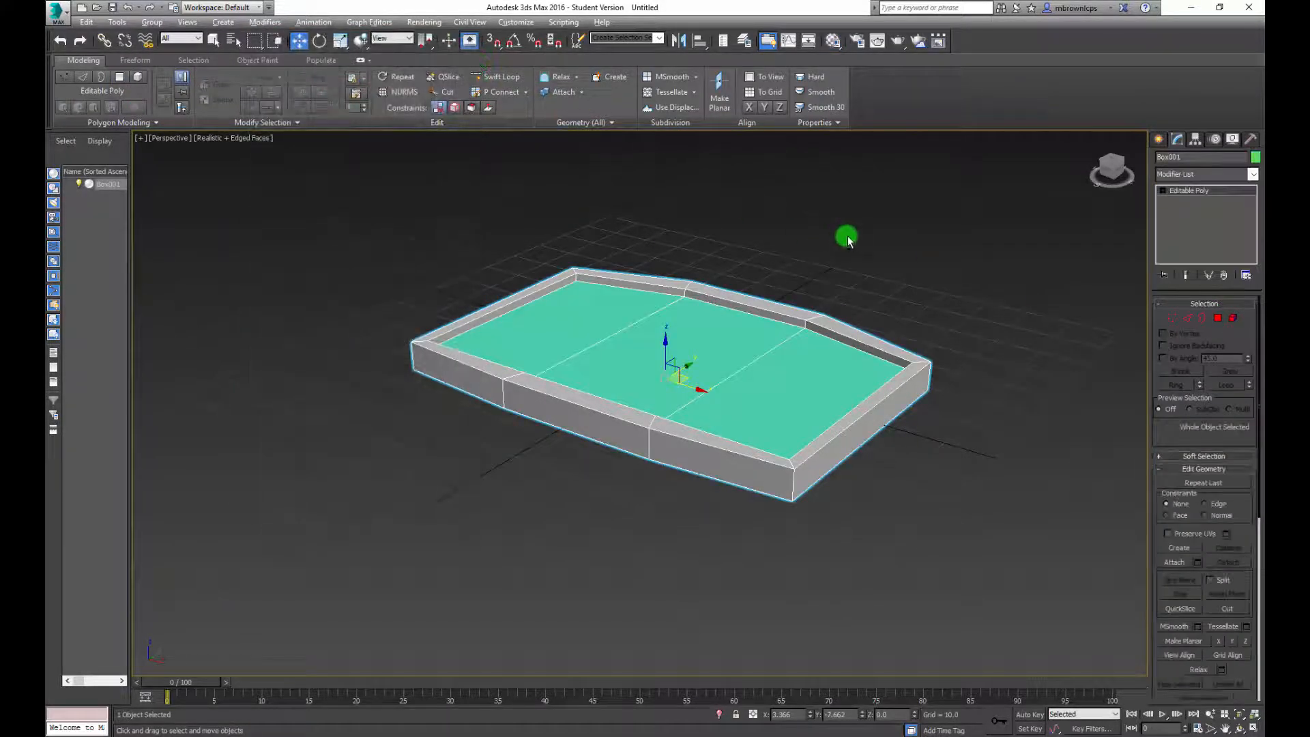
# Add an Unwrap UVW modifier to the box model
pyautogui.moveTo(846, 237)
pyautogui.keyDown('alt'); pyautogui.mouseDown(button='middle')
pyautogui.moveTo(906, 295)
pyautogui.moveTo(825, 205)
pyautogui.moveTo(846, 251)
pyautogui.mouseUp(button='middle'); pyautogui.keyUp('alt')
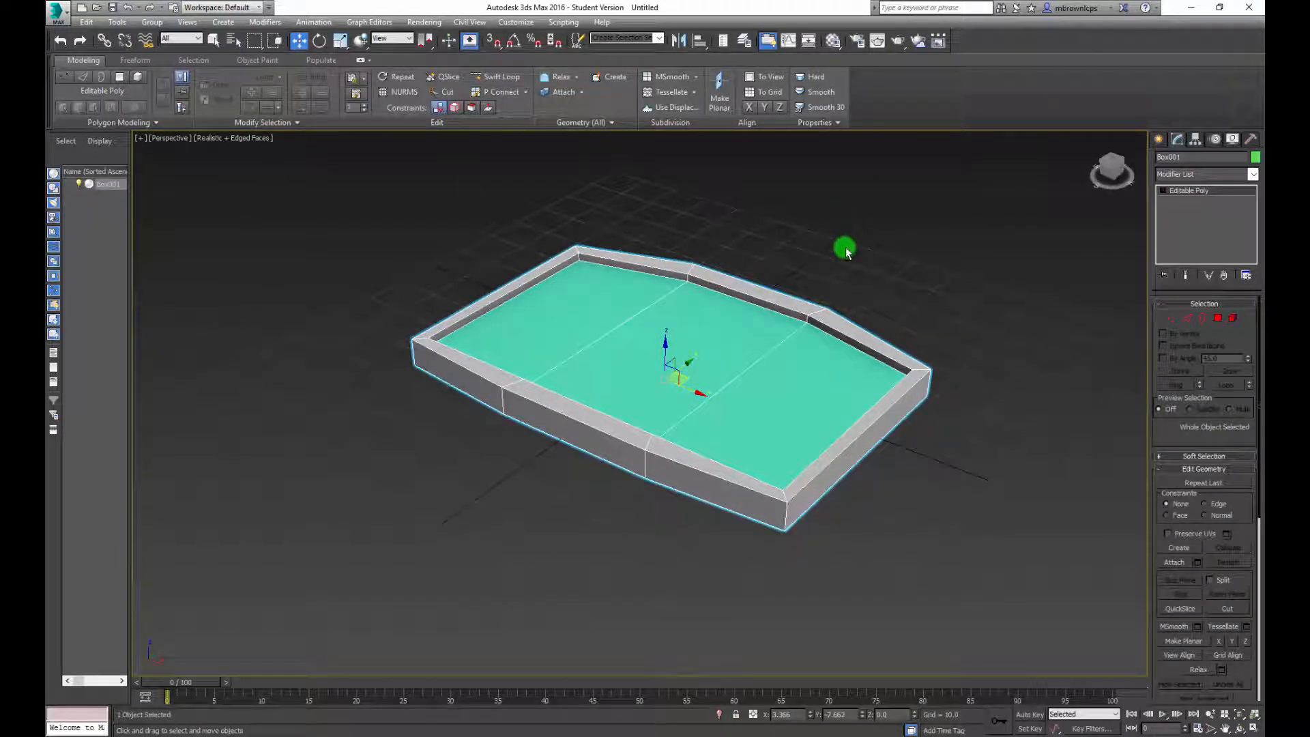
pyautogui.click(1254, 174)
pyautogui.scroll(-13, 1235, 427)
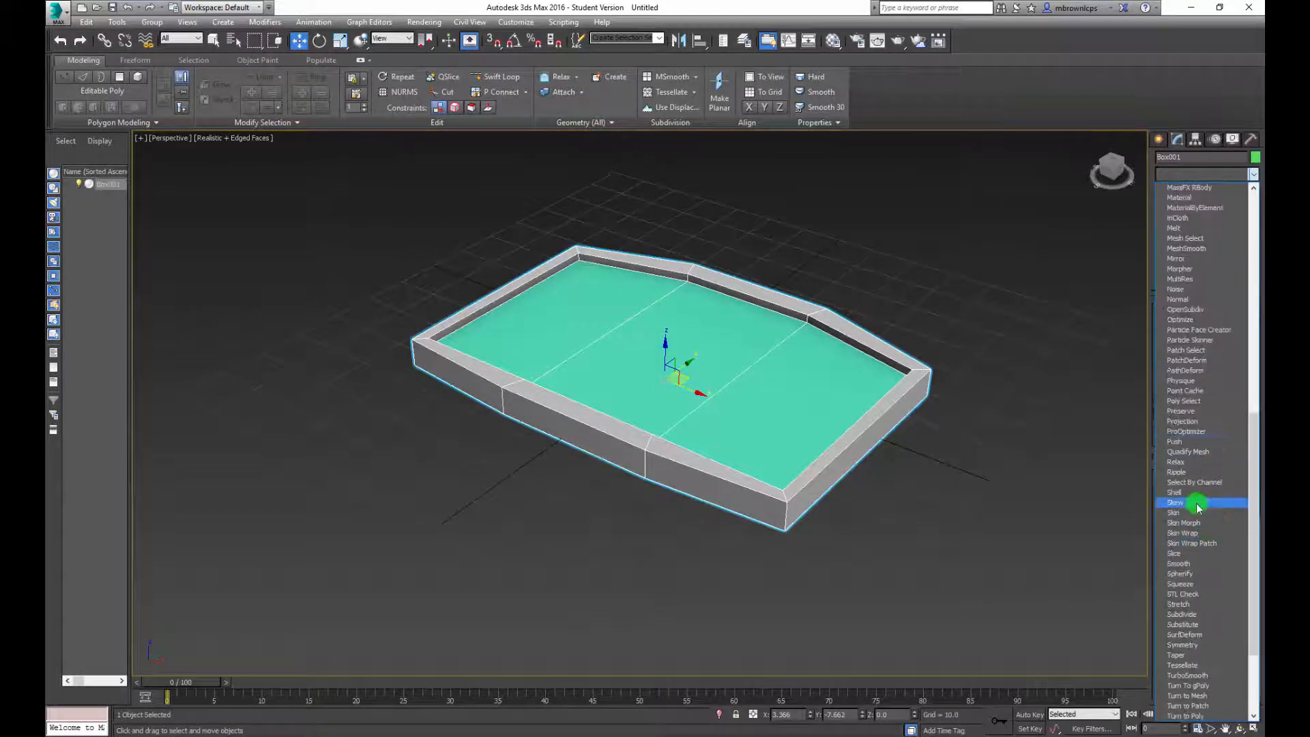
pyautogui.scroll(-5, 1201, 597)
pyautogui.scroll(-2, 1203, 600)
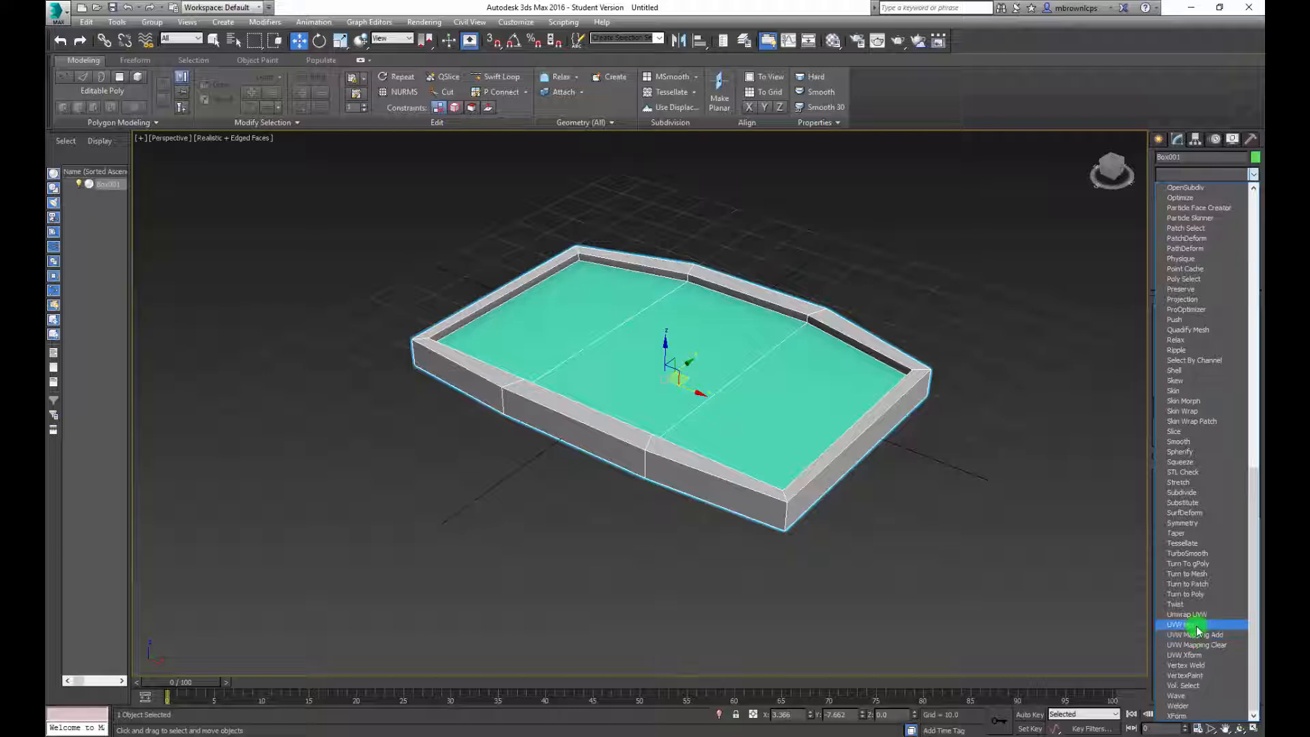
pyautogui.click(1196, 614)
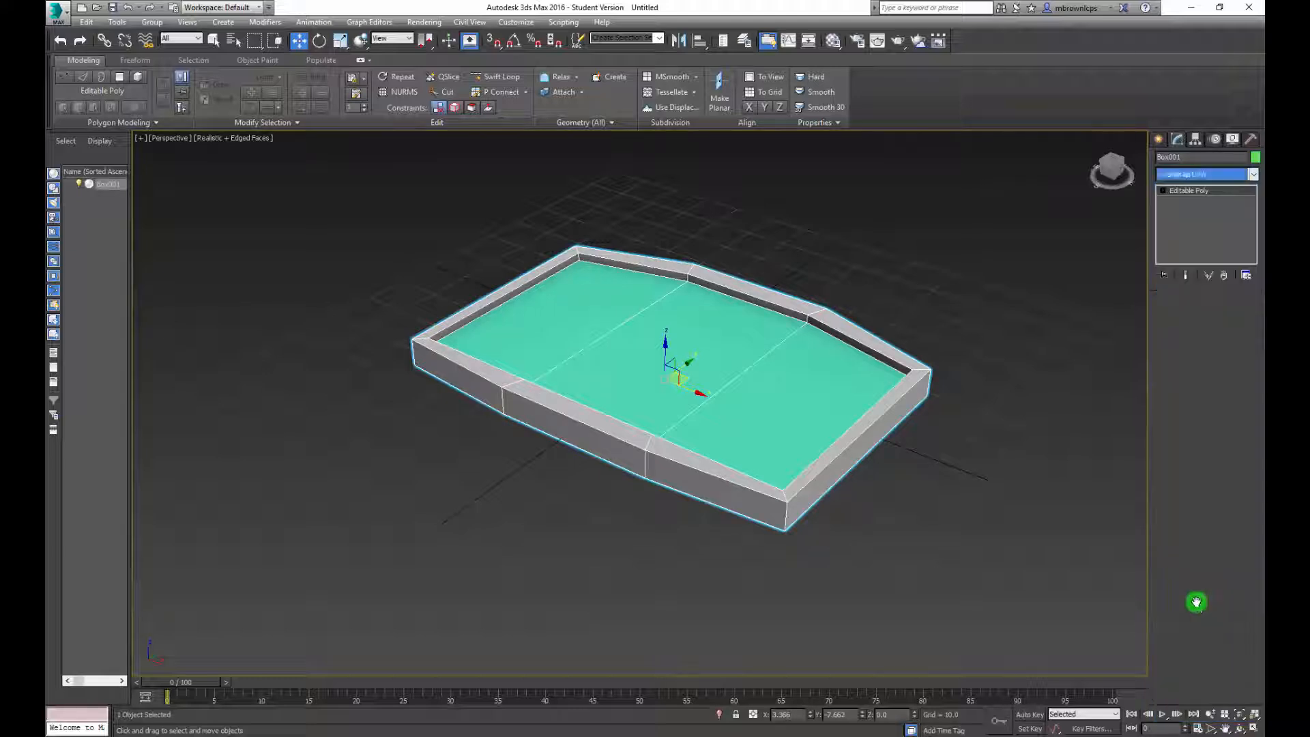
# Select all faces of the model at polygon level and open them in the UV editor
pyautogui.click(1206, 320)
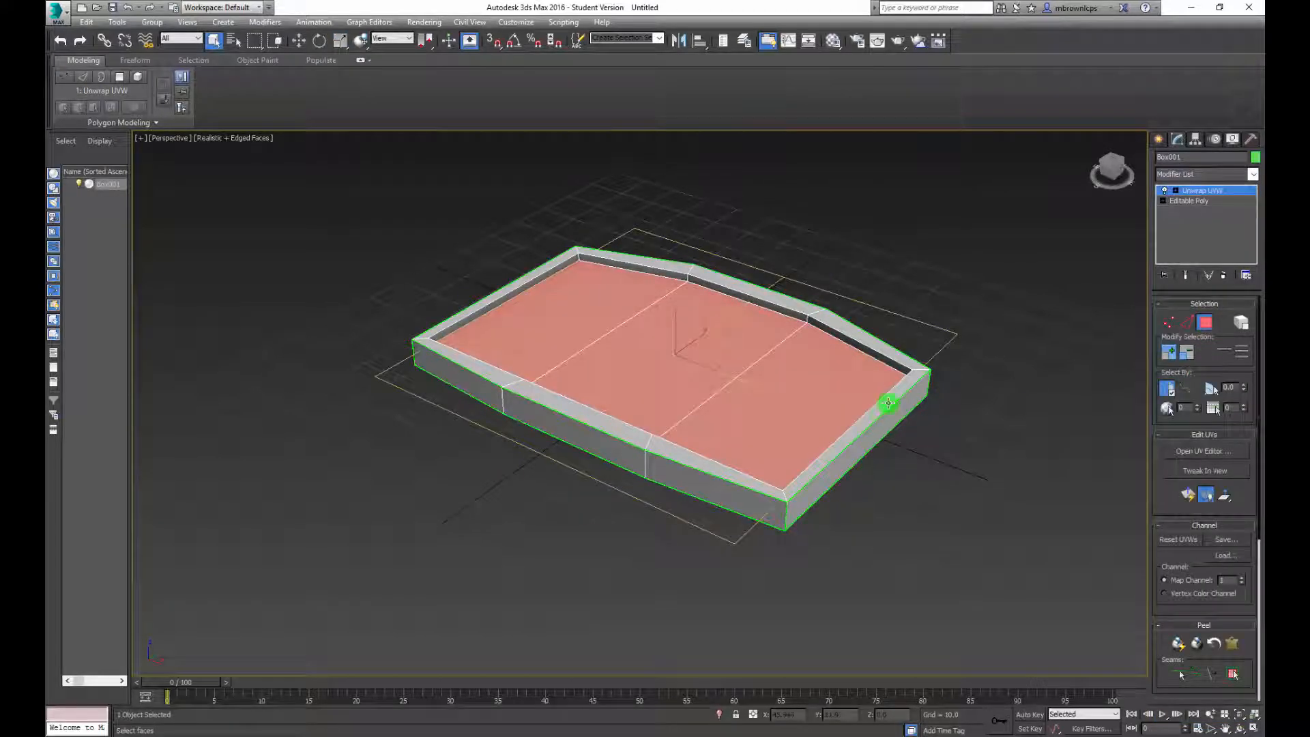
pyautogui.click(820, 434)
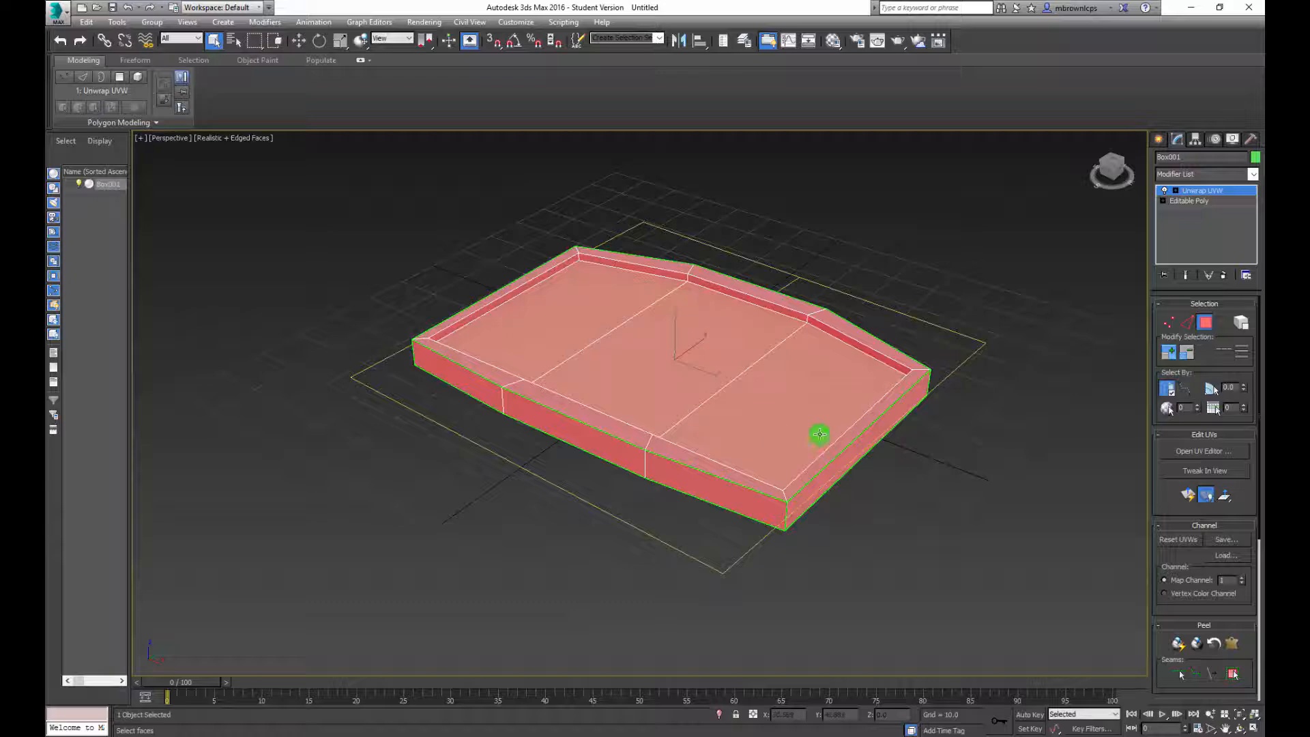
pyautogui.click(1205, 452)
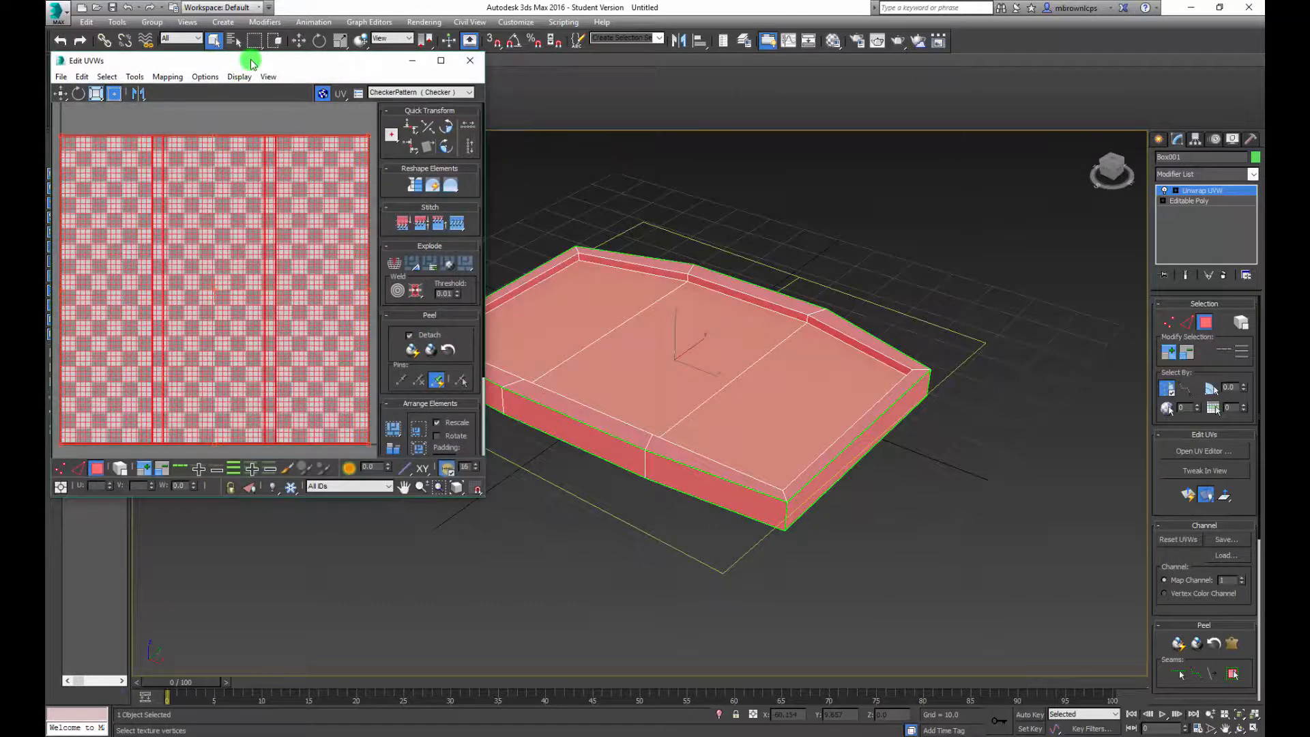
pyautogui.moveTo(250, 63); pyautogui.dragTo(342, 92)
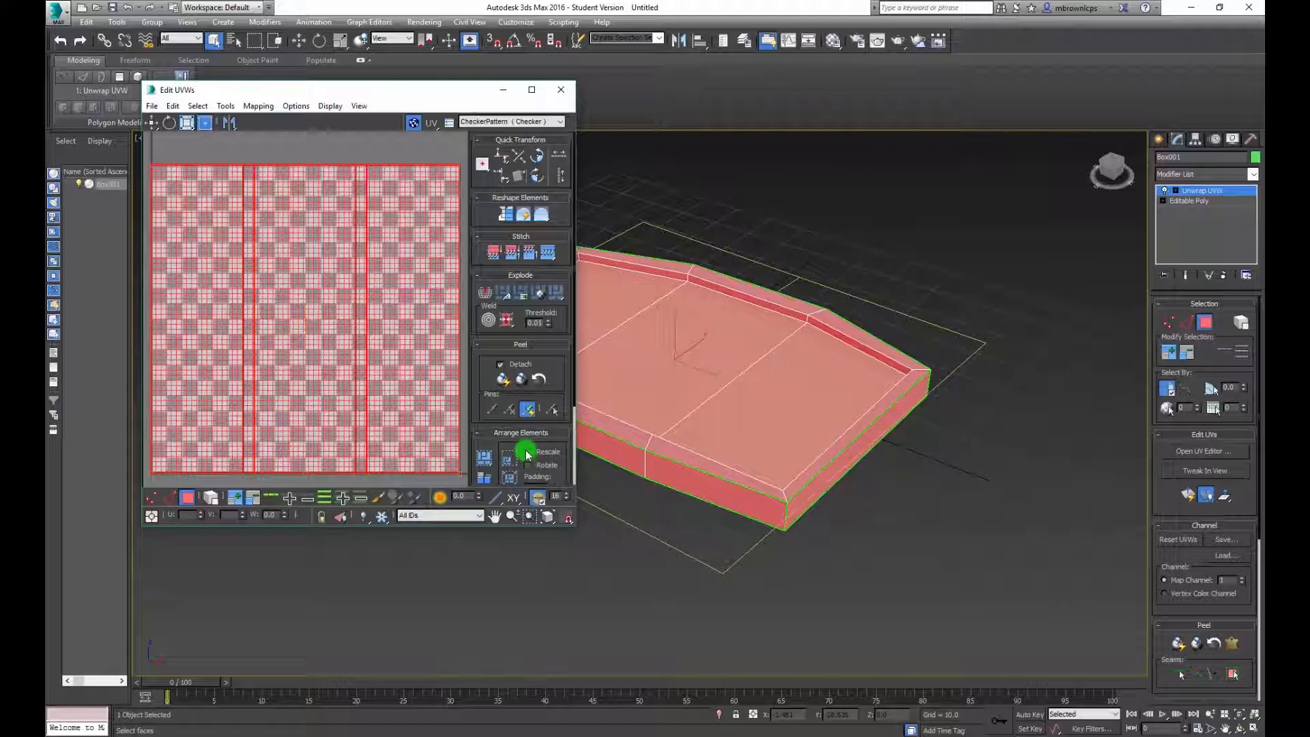
# Apply a box map projection to the selected faces and leave projection mode
pyautogui.click(1166, 412)
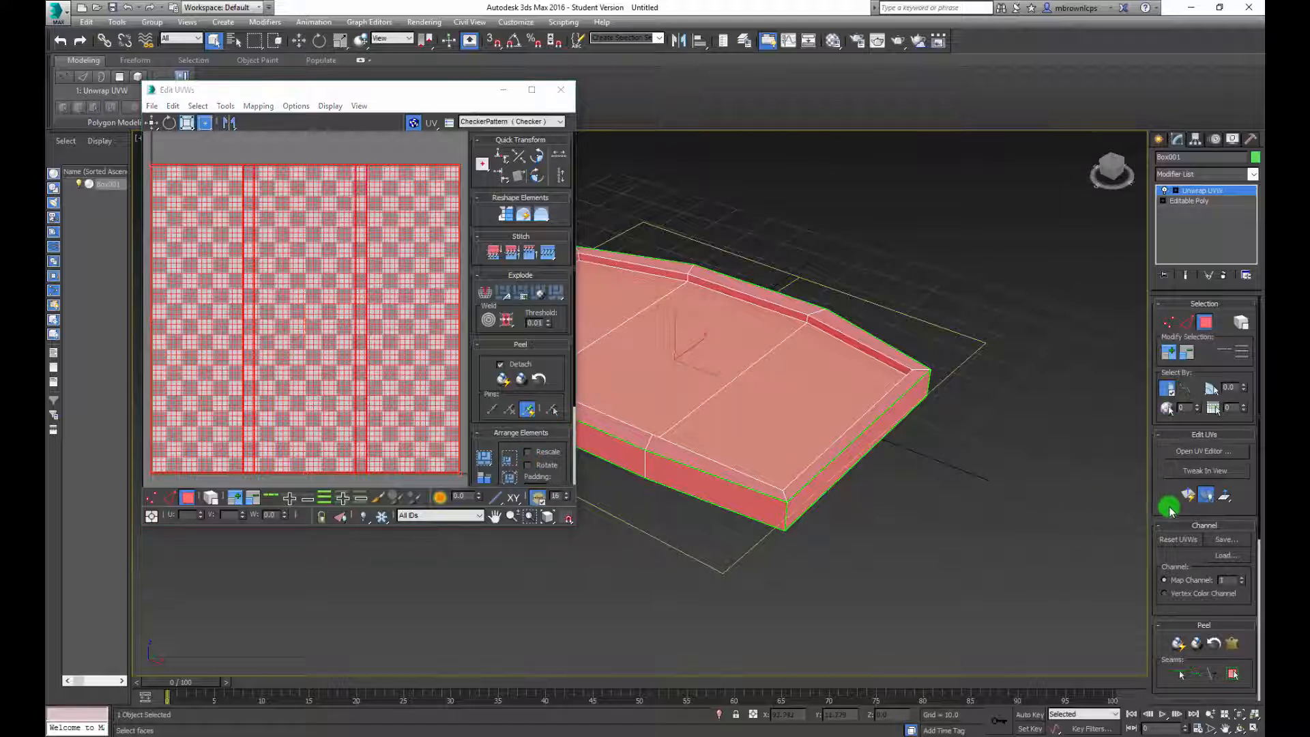
pyautogui.moveTo(1169, 509); pyautogui.dragTo(1161, 284)
pyautogui.click(1235, 456)
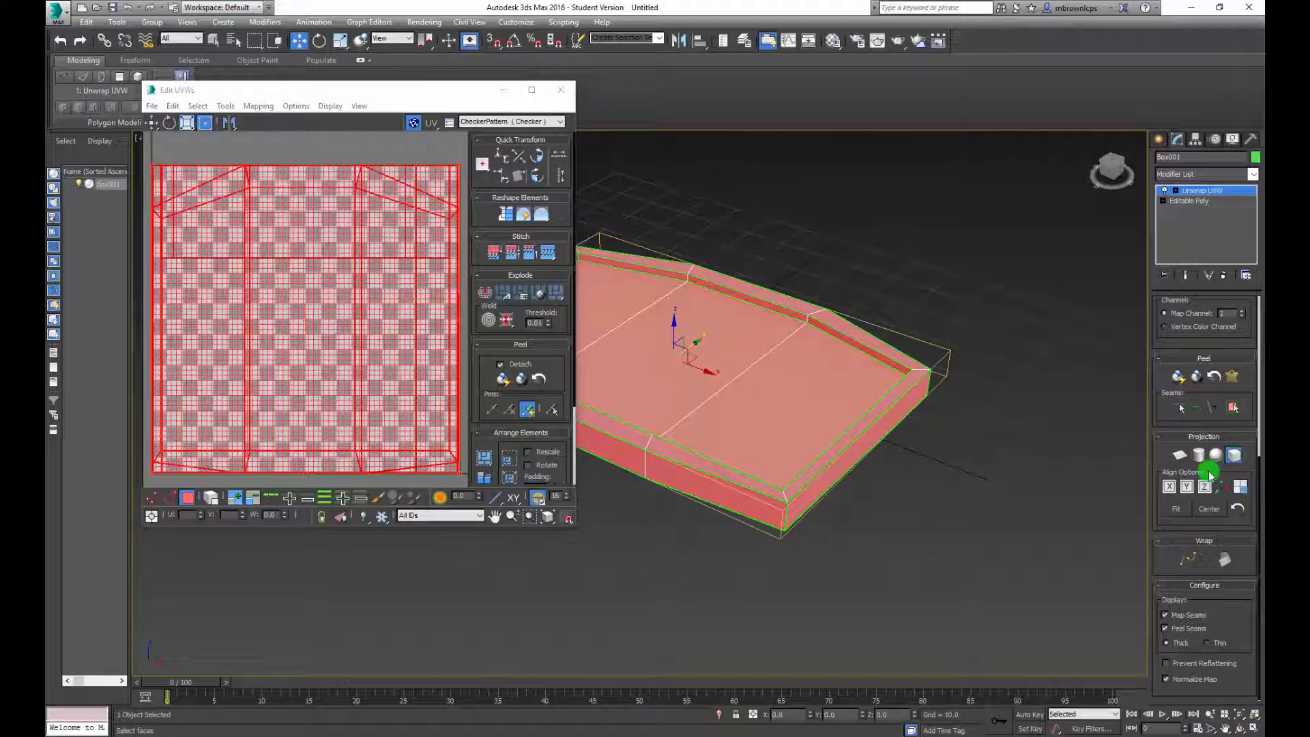
pyautogui.click(1236, 463)
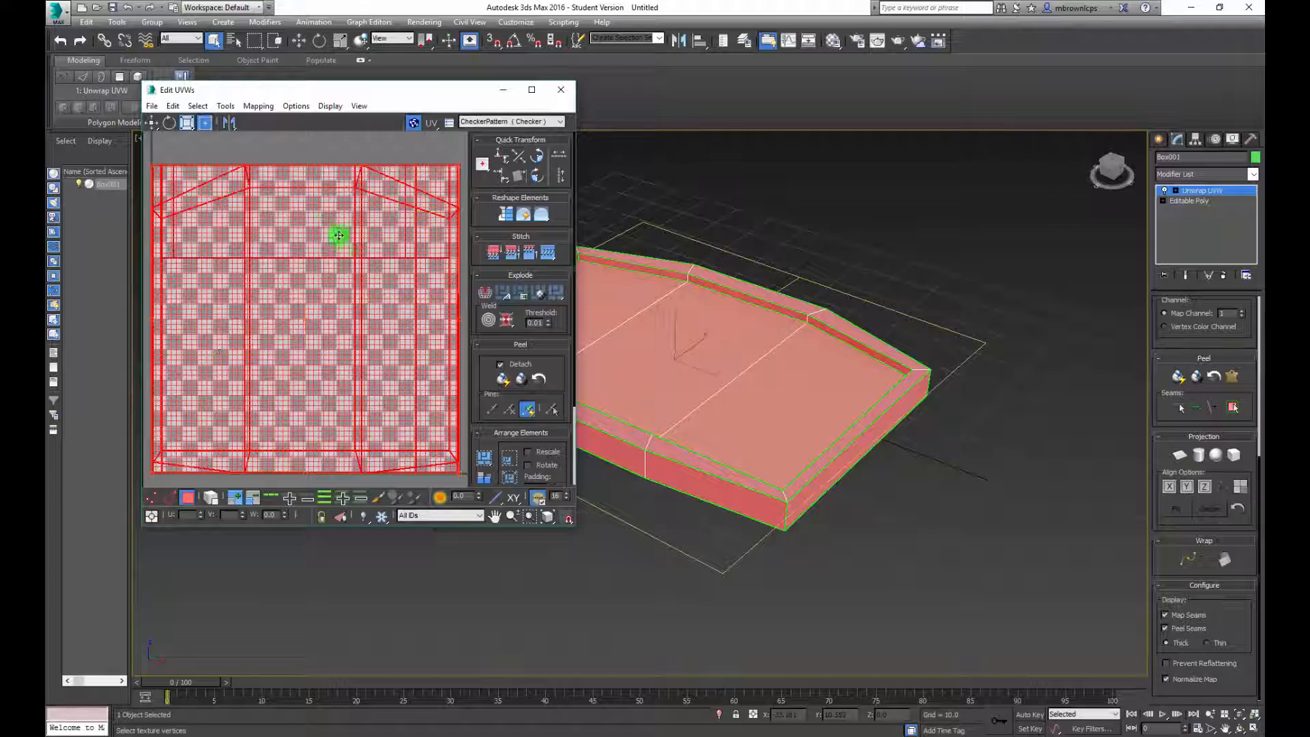
# Flatten the UVs of the selected faces with the Flatten Mapping command
pyautogui.click(258, 105)
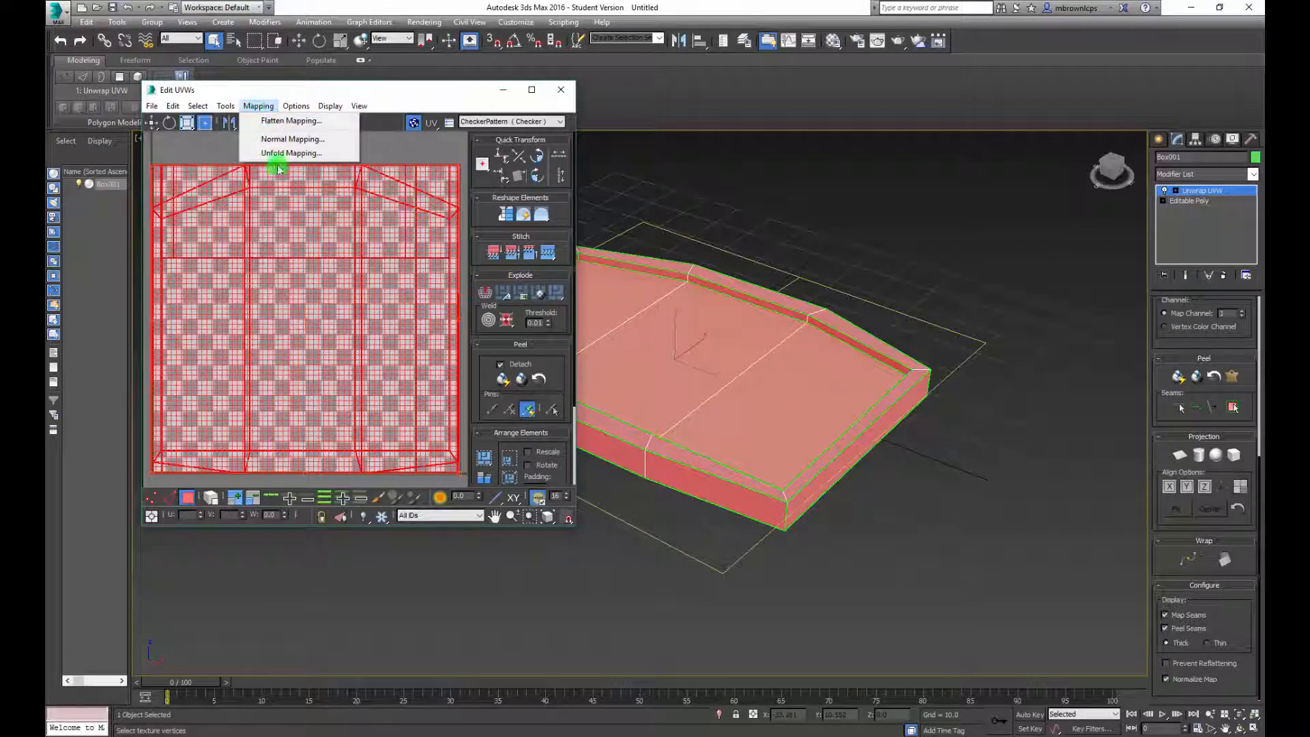
pyautogui.click(290, 123)
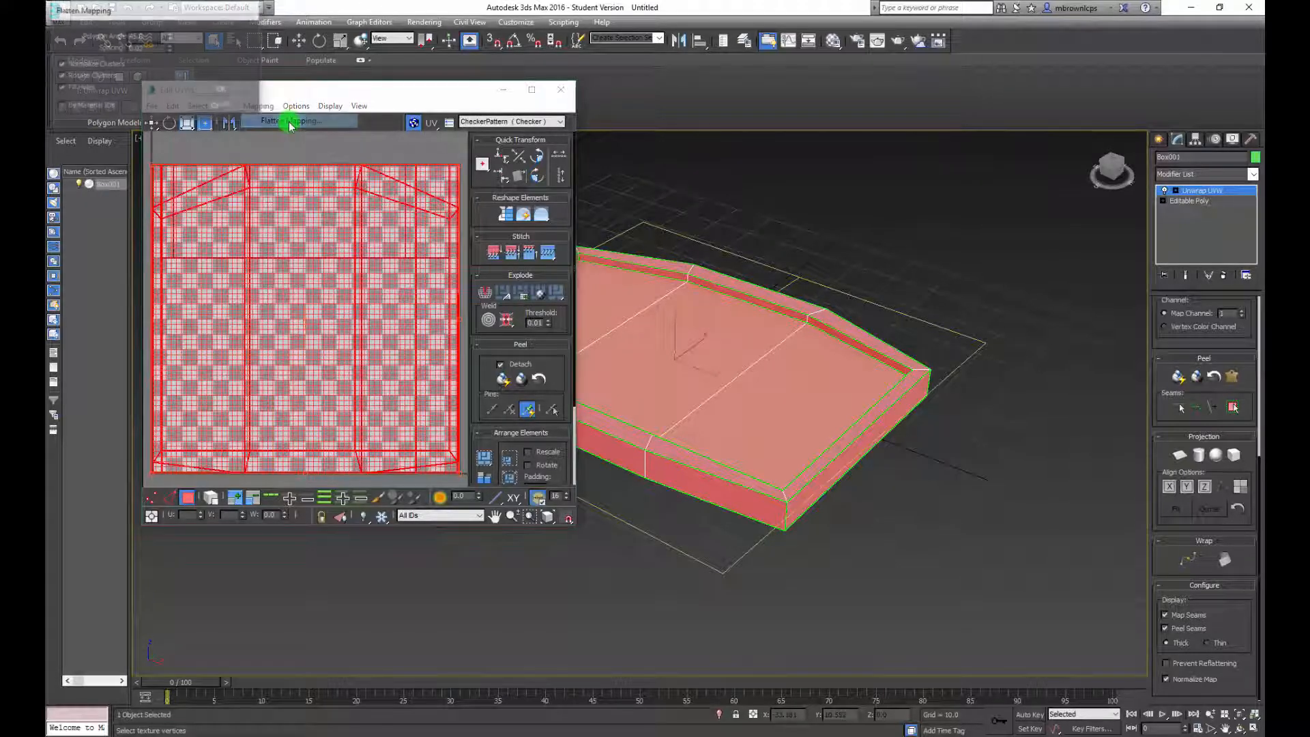
pyautogui.click(221, 88)
pyautogui.click(365, 275)
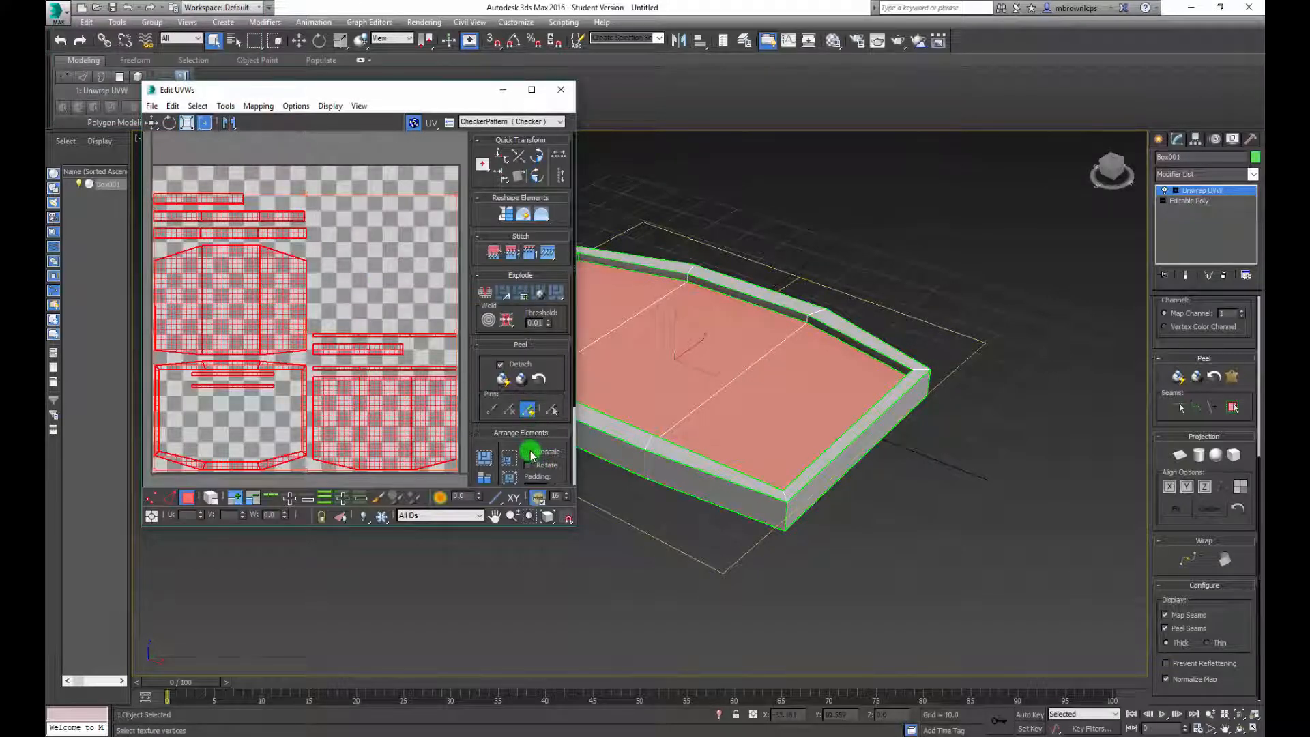
# Reactivate face selection for the unwrapped model and enable selection by element in the UV editor
pyautogui.press('3')
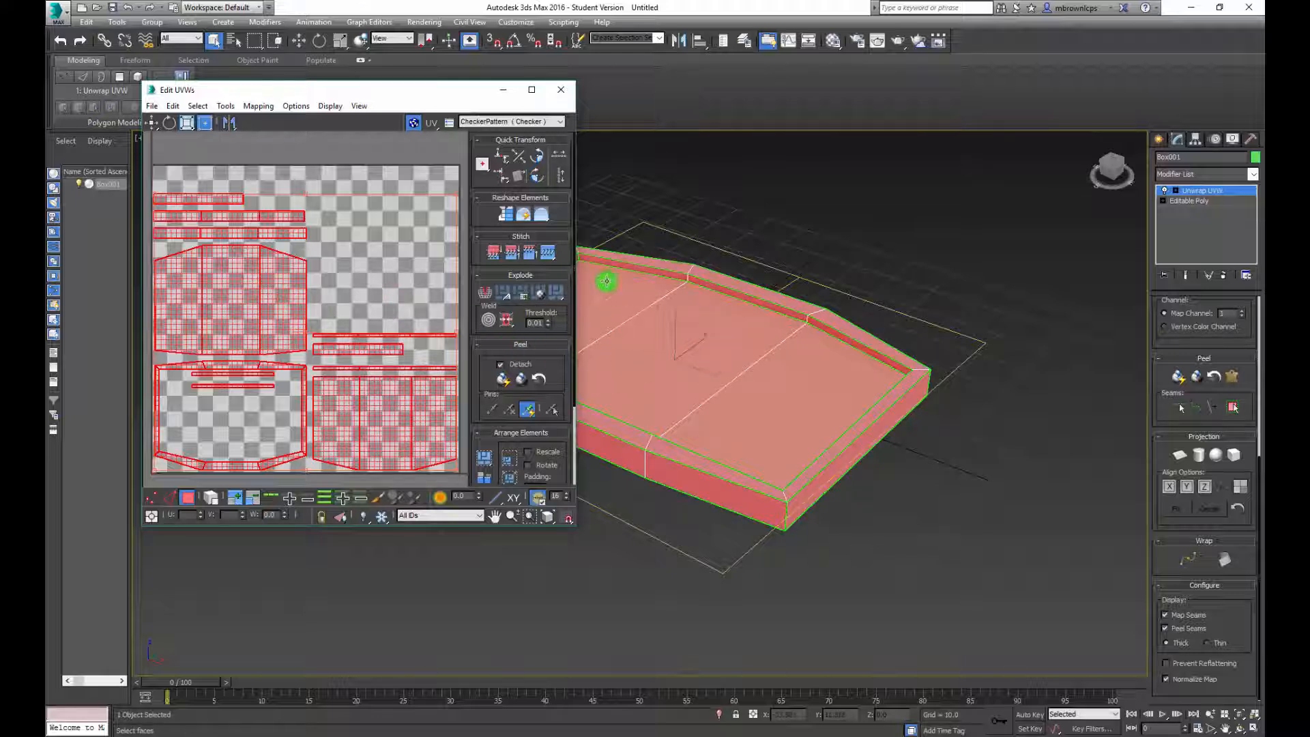
pyautogui.moveTo(1167, 355)
pyautogui.mouseDown()
pyautogui.moveTo(1167, 557)
pyautogui.moveTo(1184, 420)
pyautogui.moveTo(1170, 488)
pyautogui.moveTo(1170, 432)
pyautogui.moveTo(1181, 556)
pyautogui.moveTo(1211, 379)
pyautogui.mouseUp()
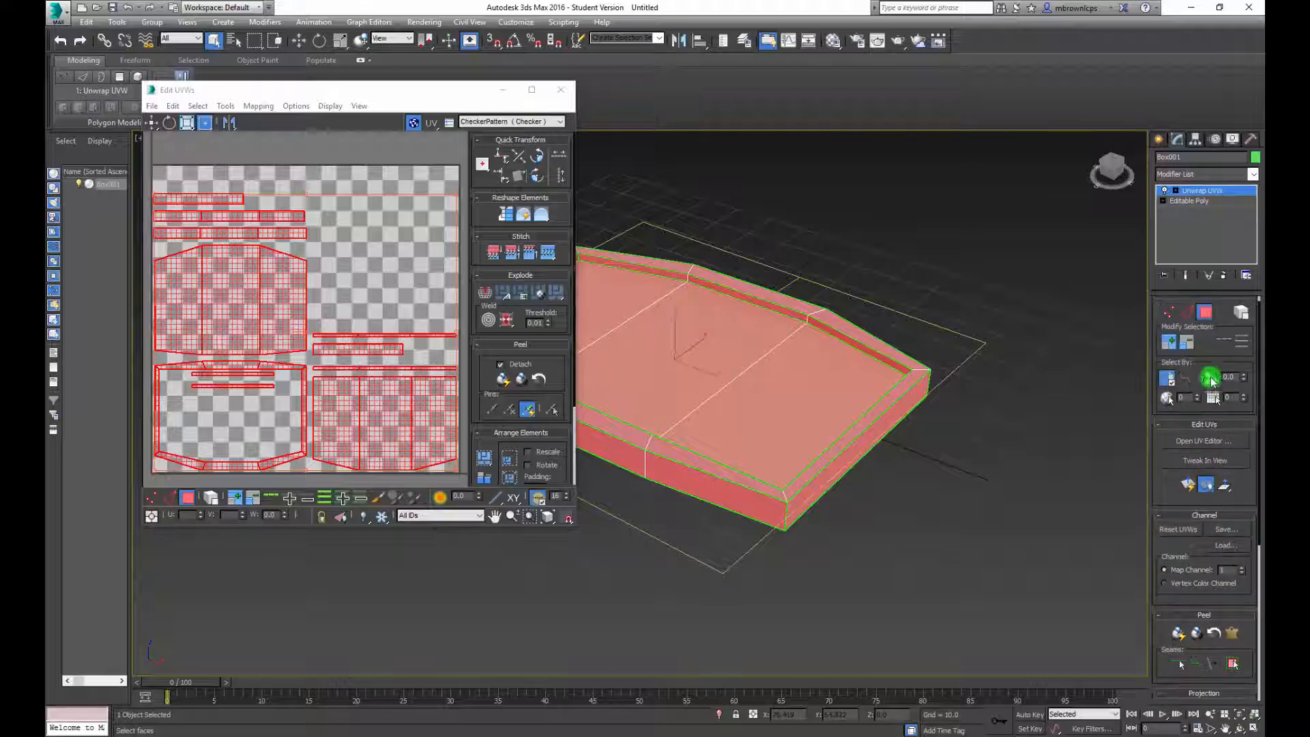
pyautogui.keyDown('alt'); pyautogui.moveTo(948, 345); pyautogui.dragTo(921, 361, button='middle'); pyautogui.keyUp('alt')
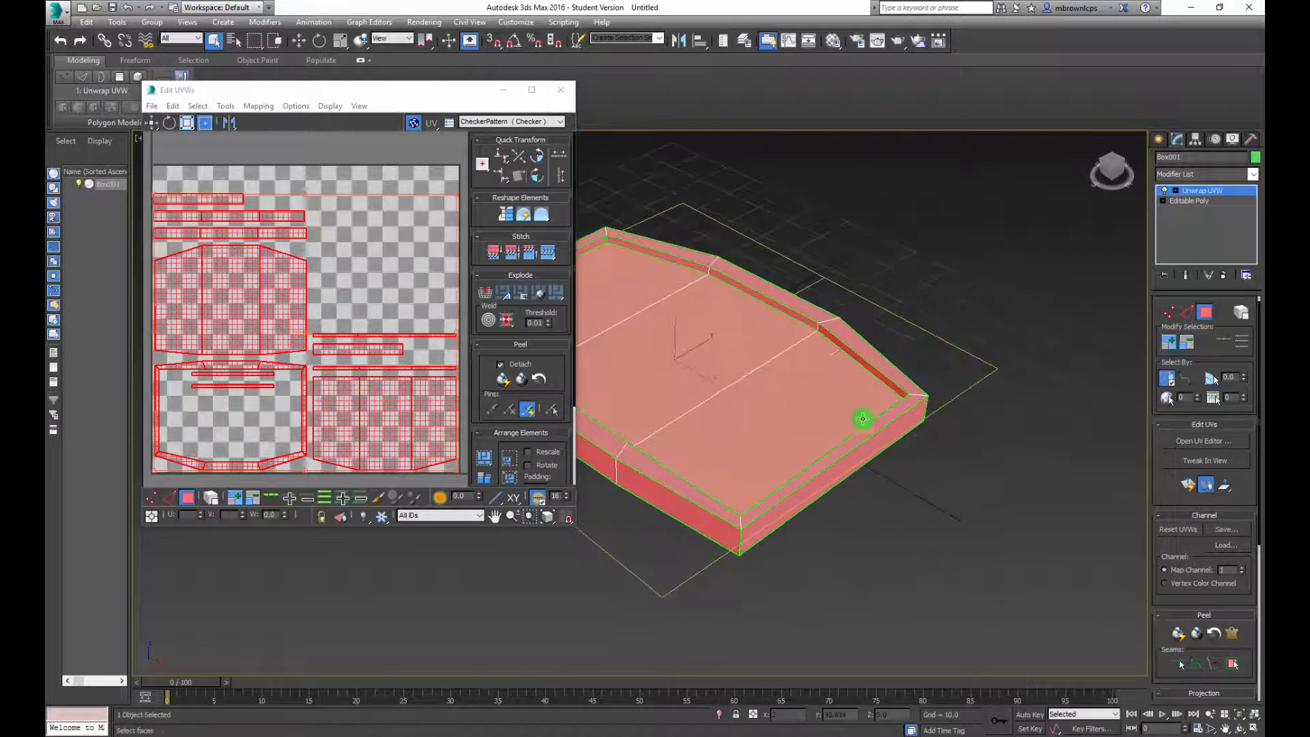
pyautogui.click(1206, 312)
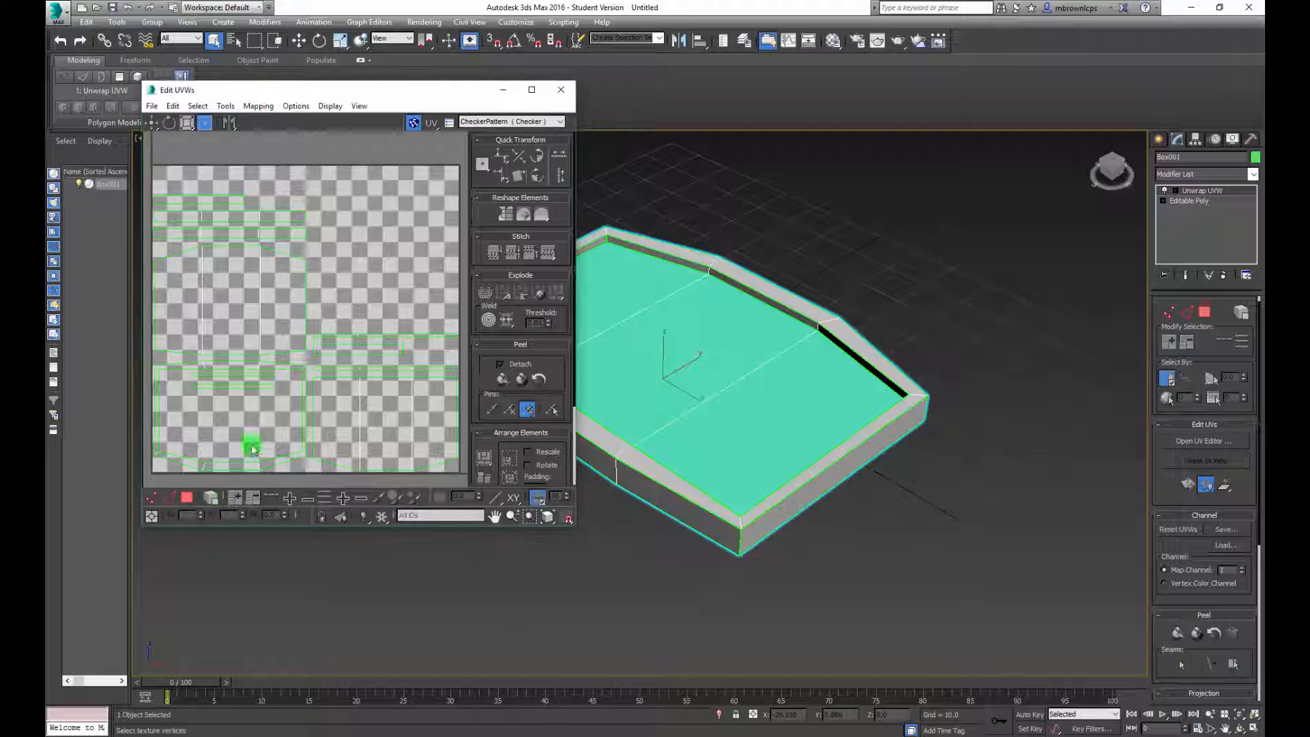
pyautogui.click(1205, 311)
pyautogui.click(212, 500)
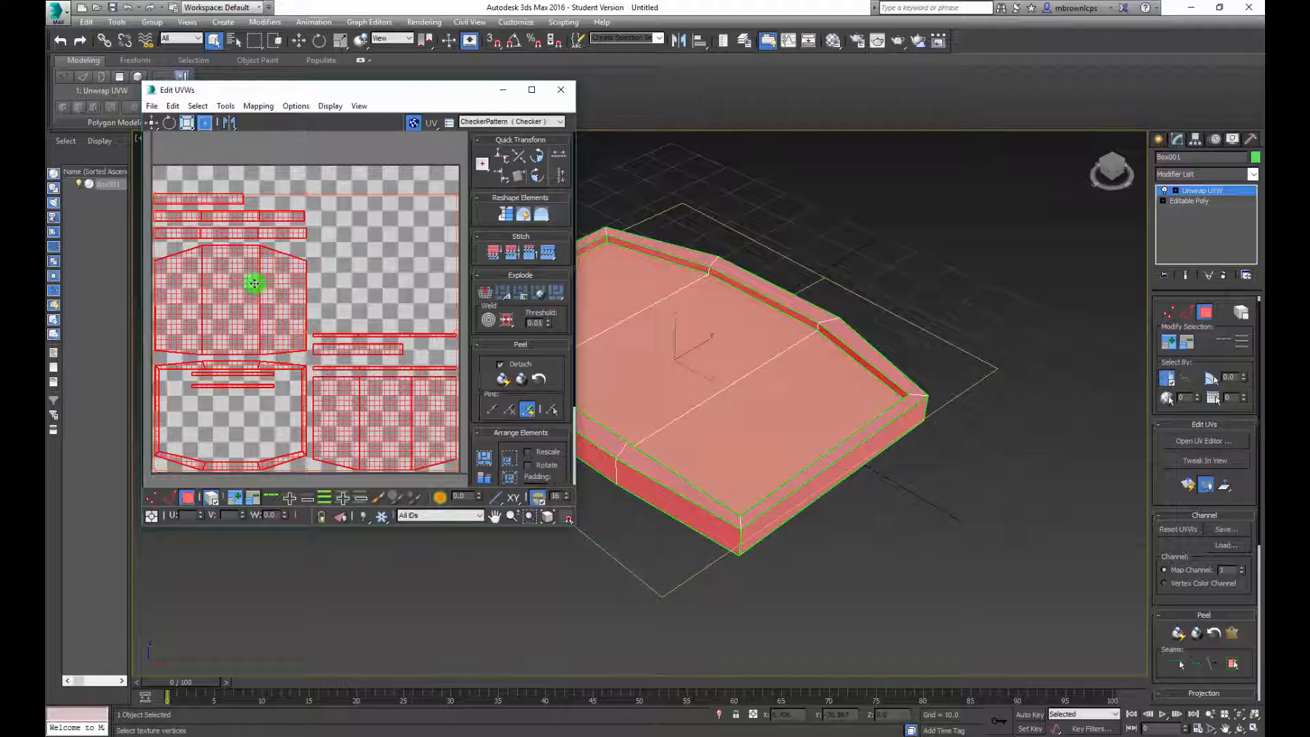
# Move the UV island of the recessed teal floor up into the empty upper-right area of the UV space
pyautogui.click(332, 167)
pyautogui.click(274, 308)
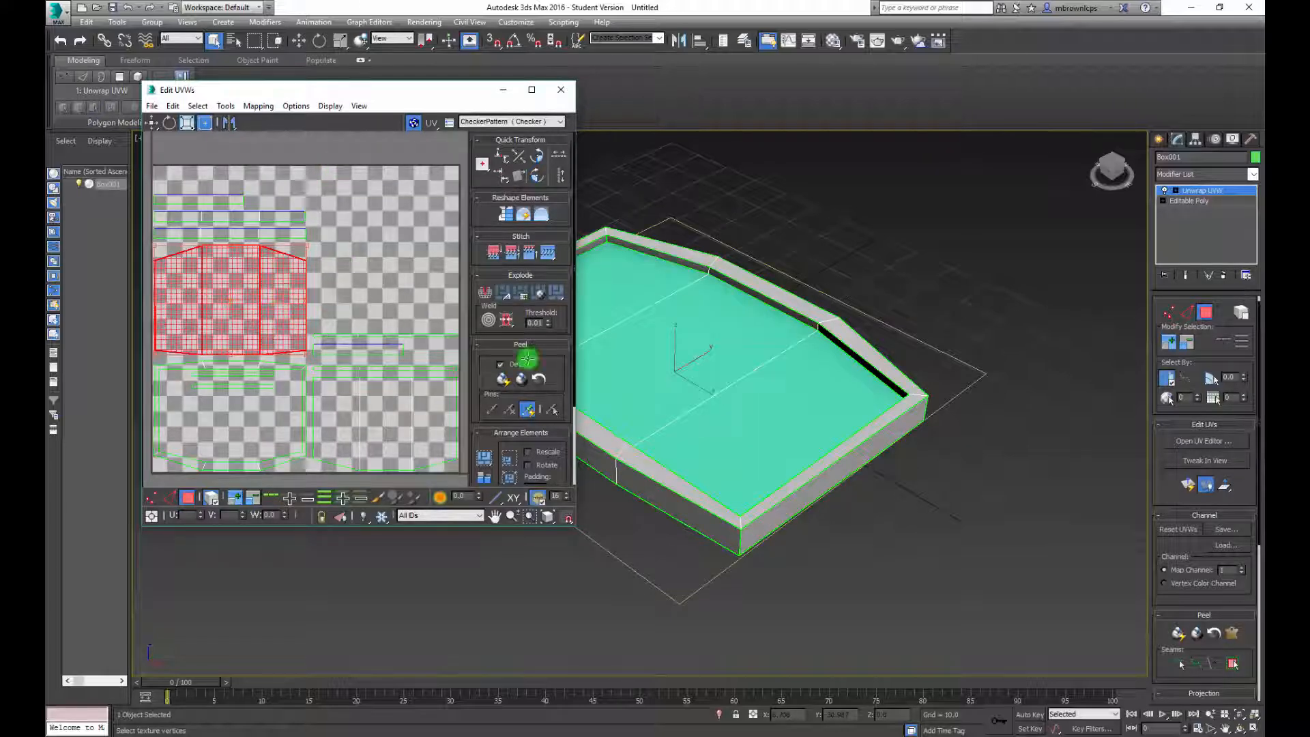
pyautogui.keyDown('alt'); pyautogui.moveTo(810, 363); pyautogui.dragTo(910, 459, button='middle'); pyautogui.keyUp('alt')
pyautogui.click(374, 423)
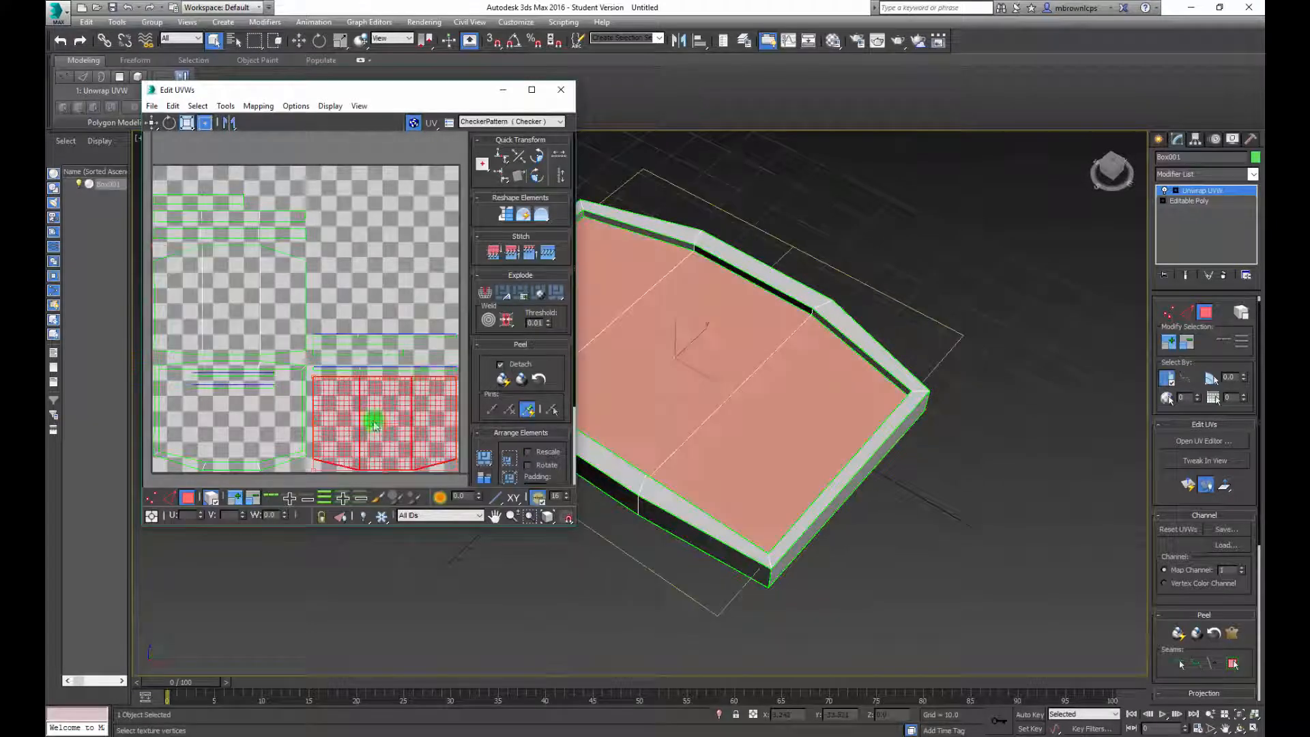
pyautogui.moveTo(378, 434); pyautogui.dragTo(374, 255)
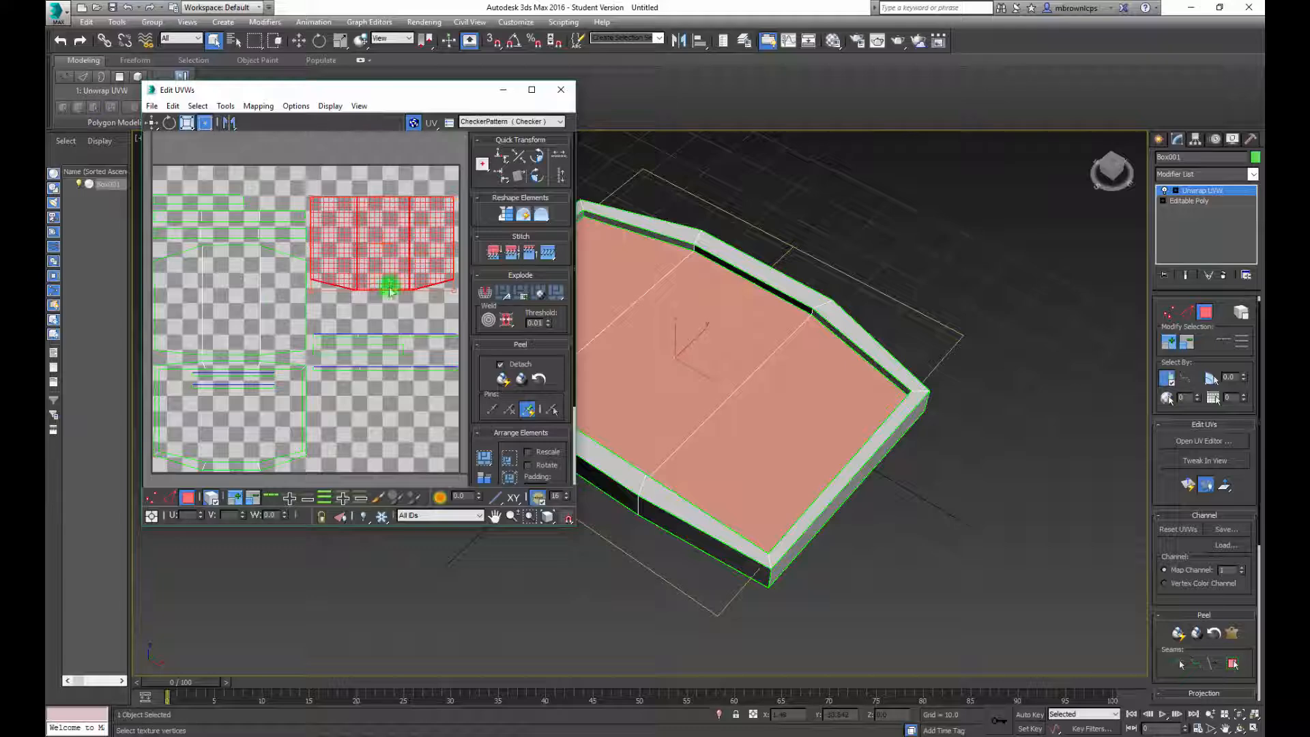
# Move the large three-panel UV island into the lower-right area of the UV space and stack the rim's island on it
pyautogui.click(247, 310)
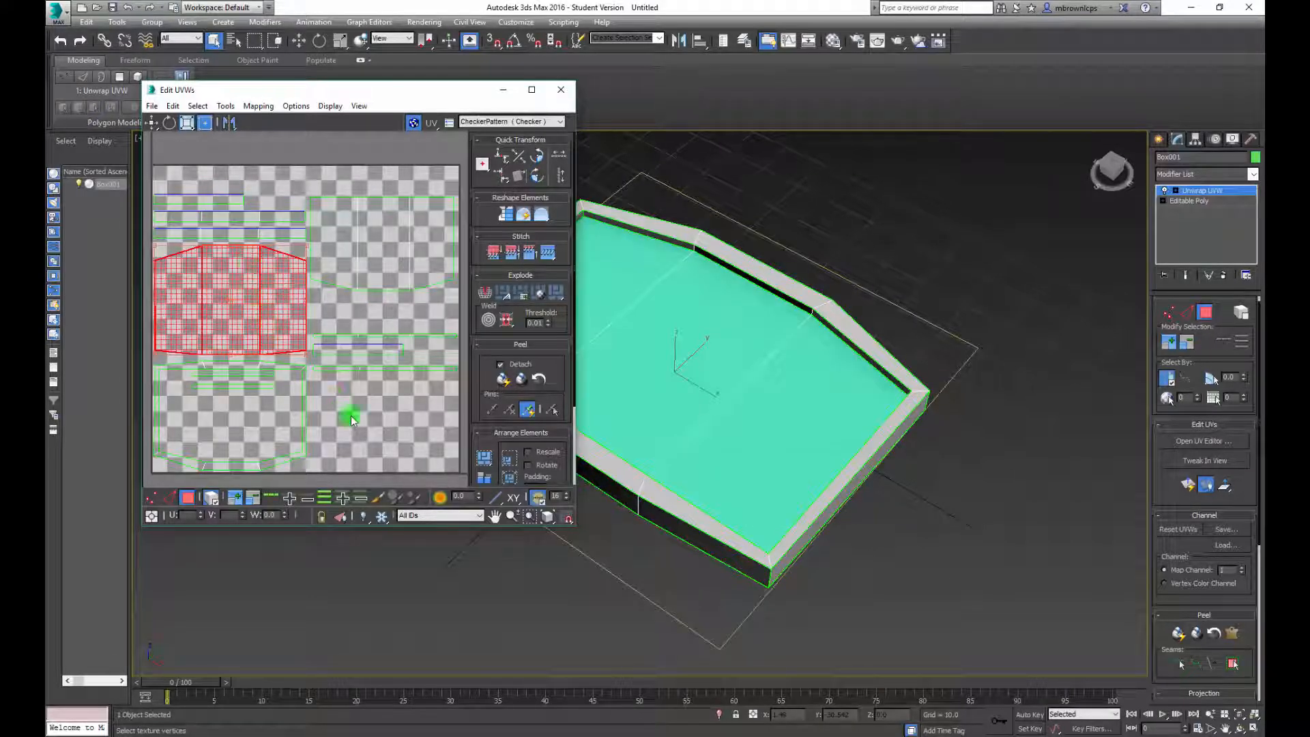
pyautogui.moveTo(278, 298); pyautogui.dragTo(402, 406)
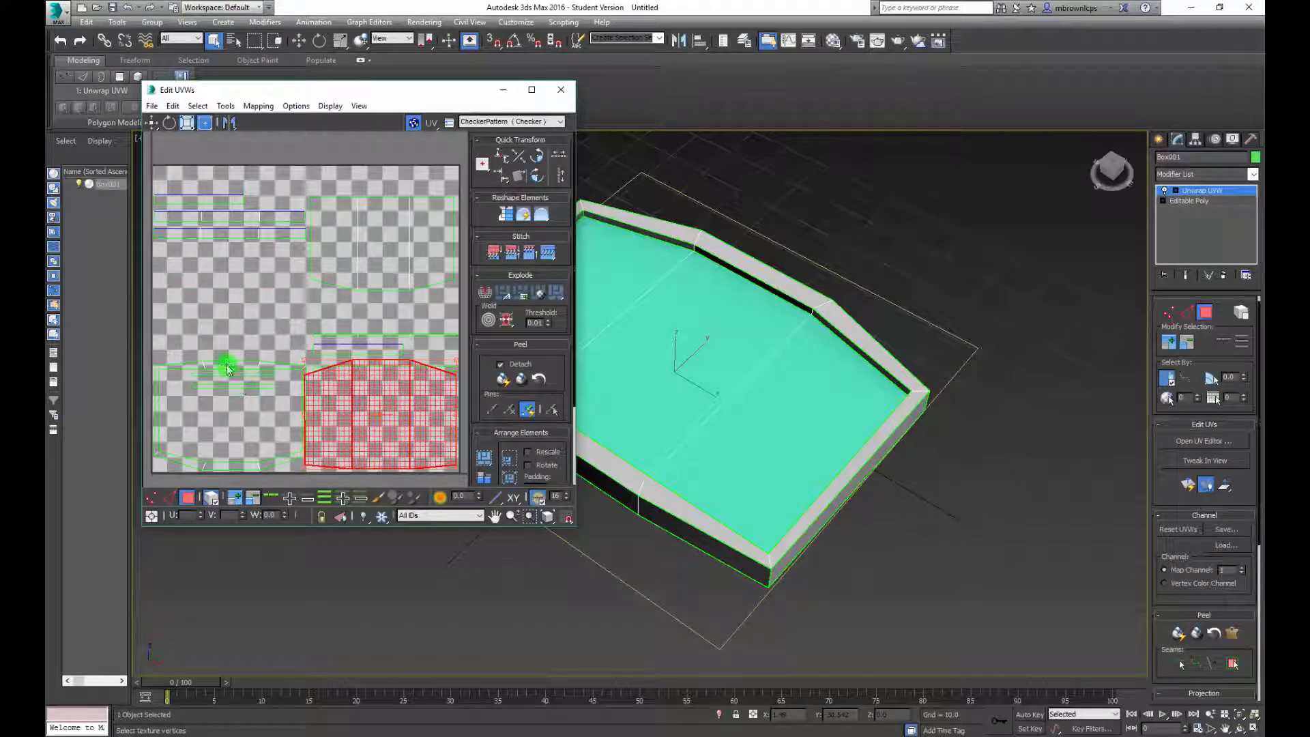
pyautogui.moveTo(227, 365); pyautogui.dragTo(375, 367)
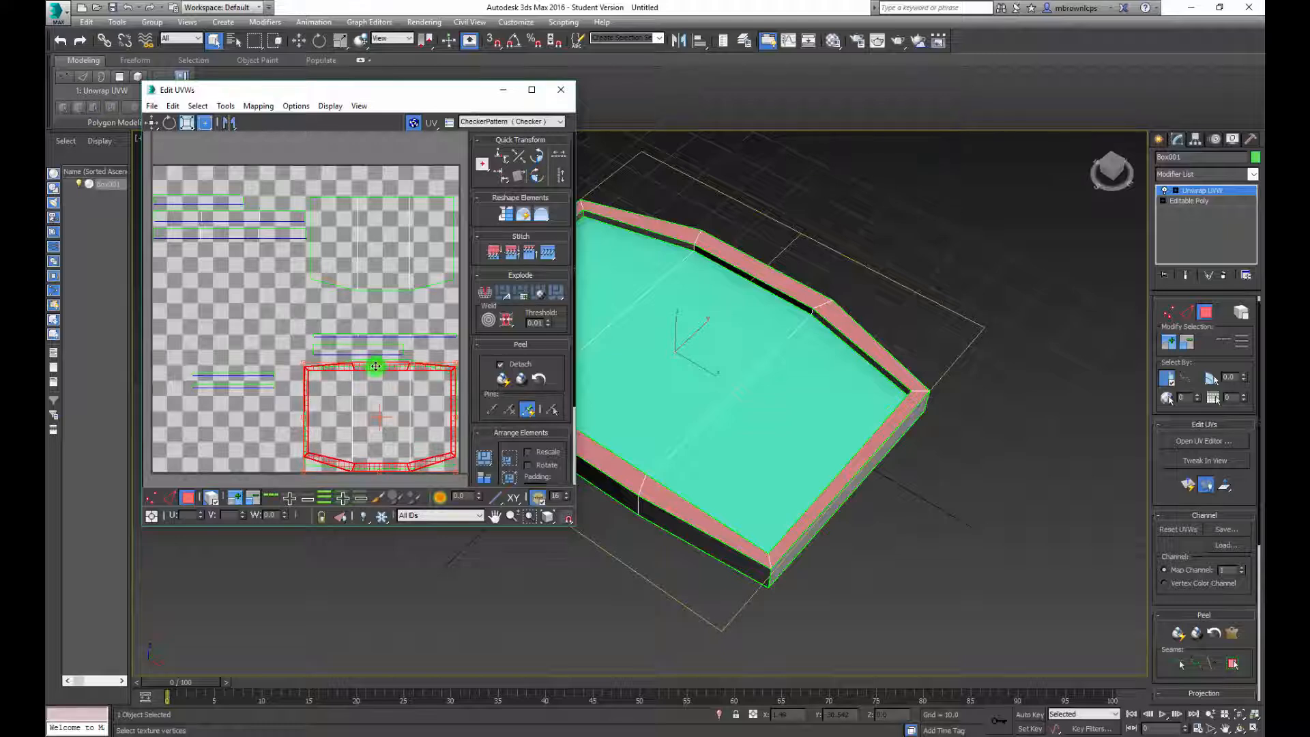
# Flip the rim's UV island vertically and nudge it into alignment over the three-panel island in the lower-right area
pyautogui.click(229, 124)
pyautogui.moveTo(231, 146); pyautogui.dragTo(232, 146)
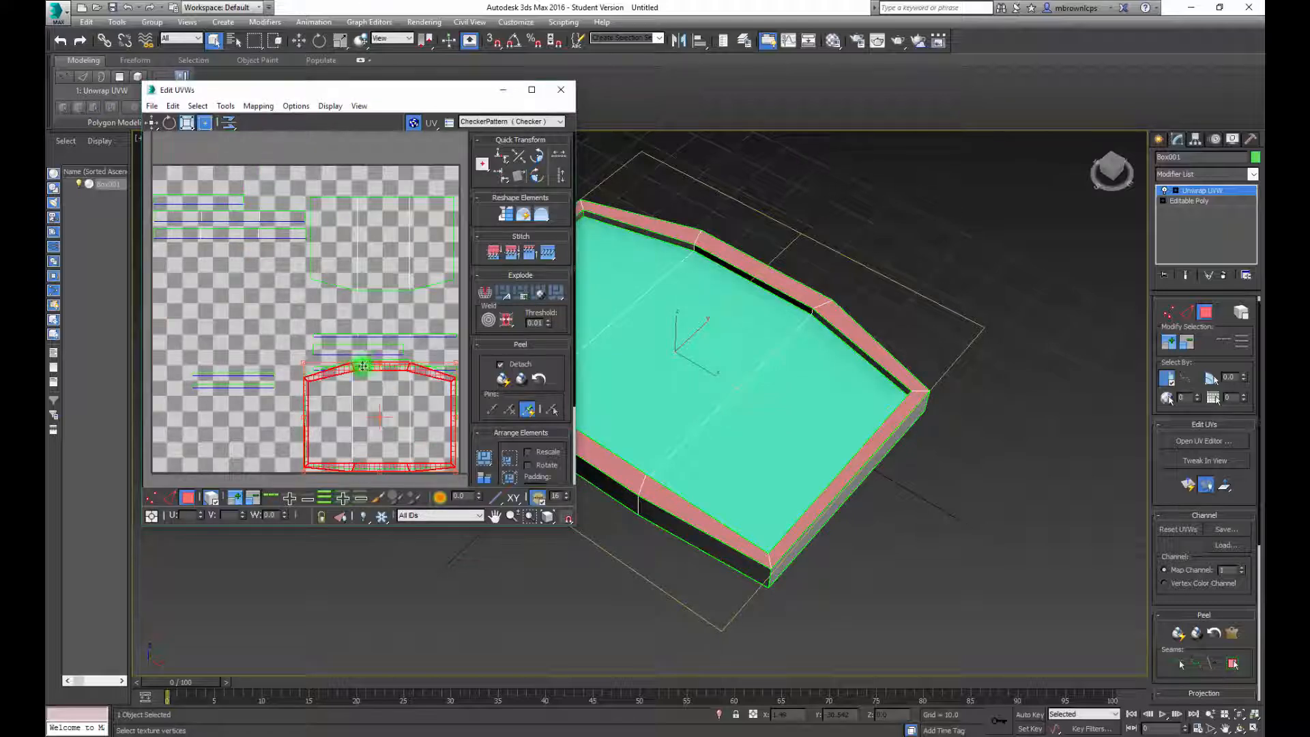
pyautogui.moveTo(381, 371); pyautogui.dragTo(383, 369)
# Move the strip islands from the upper-left of the UV space down to its middle-left area
pyautogui.click(216, 234)
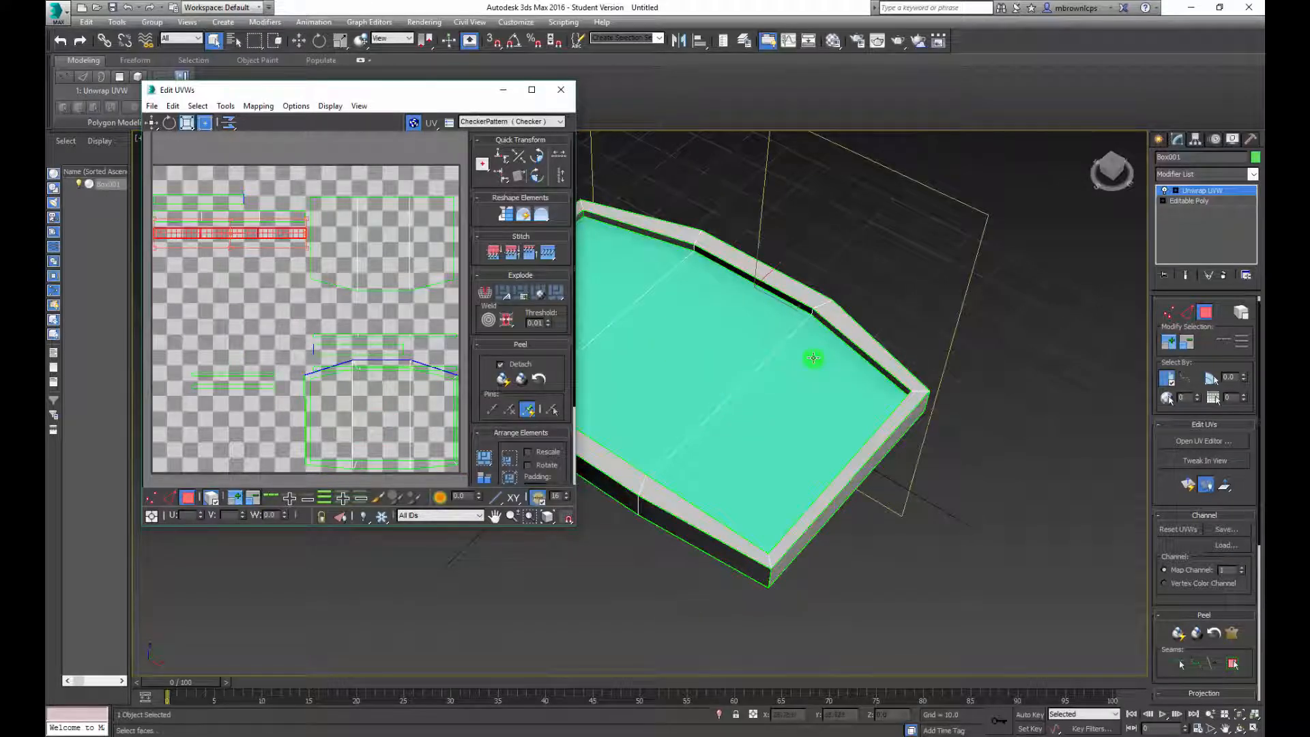
pyautogui.click(212, 203)
pyautogui.keyDown('alt'); pyautogui.moveTo(713, 321); pyautogui.dragTo(761, 259, button='middle'); pyautogui.keyUp('alt')
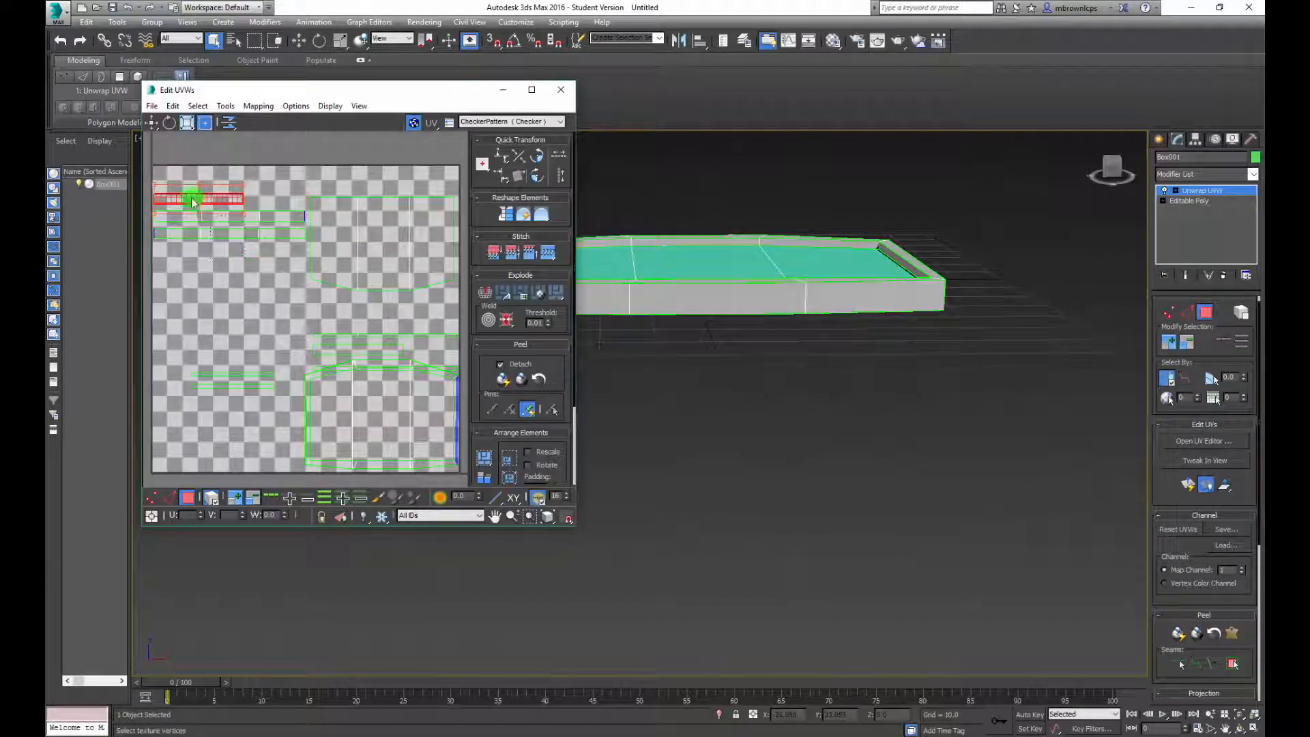
pyautogui.keyDown('ctrl'); pyautogui.click(221, 217); pyautogui.keyUp('ctrl')
pyautogui.moveTo(216, 201); pyautogui.dragTo(217, 319)
# Move the teal floor's UV island toward the upper centre of the UV space and flip it vertically
pyautogui.moveTo(354, 257); pyautogui.dragTo(287, 248)
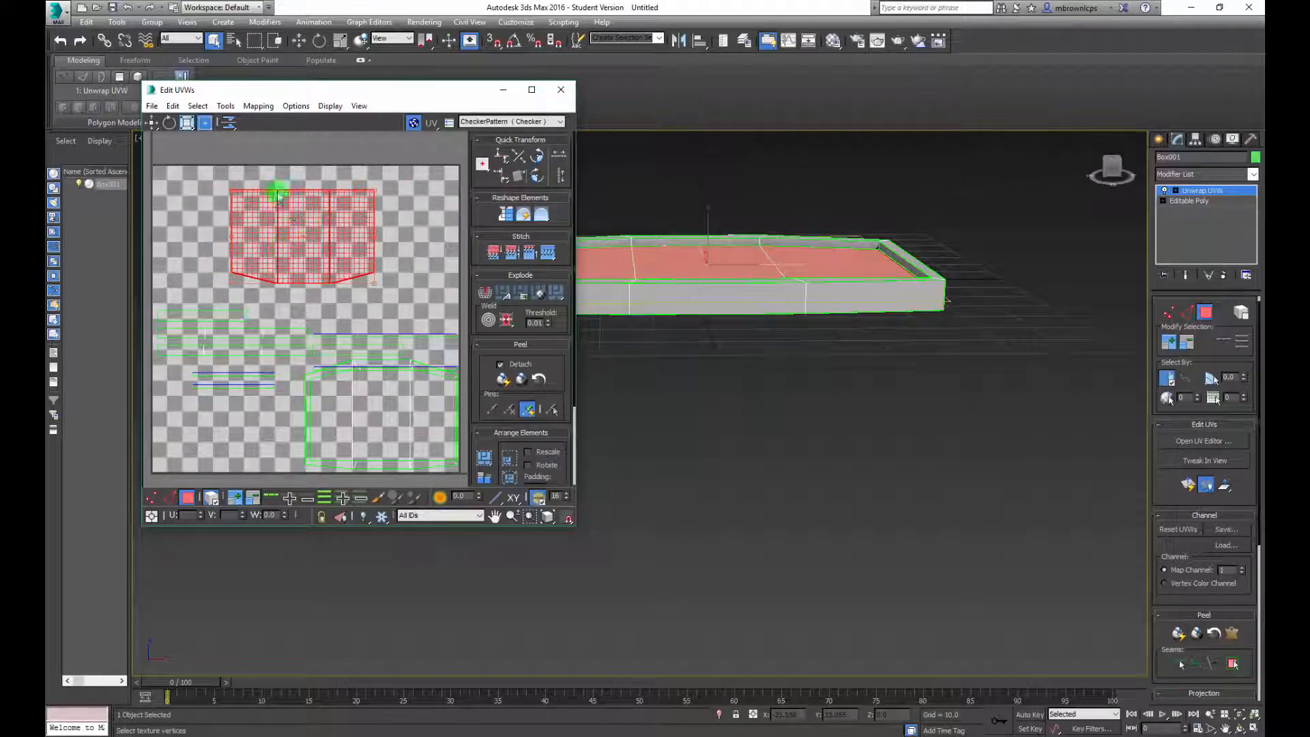
pyautogui.moveTo(231, 126); pyautogui.dragTo(229, 158)
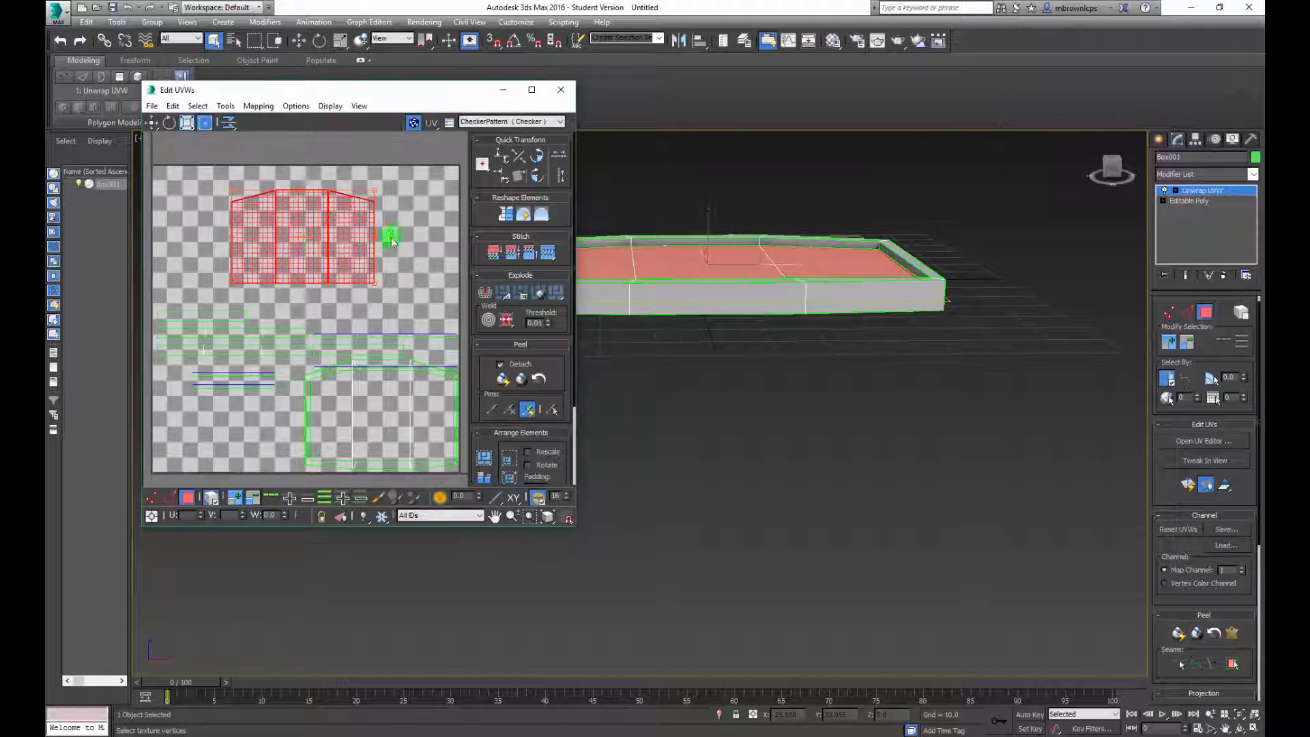
# Scale up the teal floor's UV island and position it to fill the upper half of the UV space
pyautogui.click(186, 123)
pyautogui.click(253, 218)
pyautogui.moveTo(295, 233)
pyautogui.mouseDown()
pyautogui.moveTo(313, 215)
pyautogui.moveTo(303, 243)
pyautogui.mouseUp()
pyautogui.press('w')
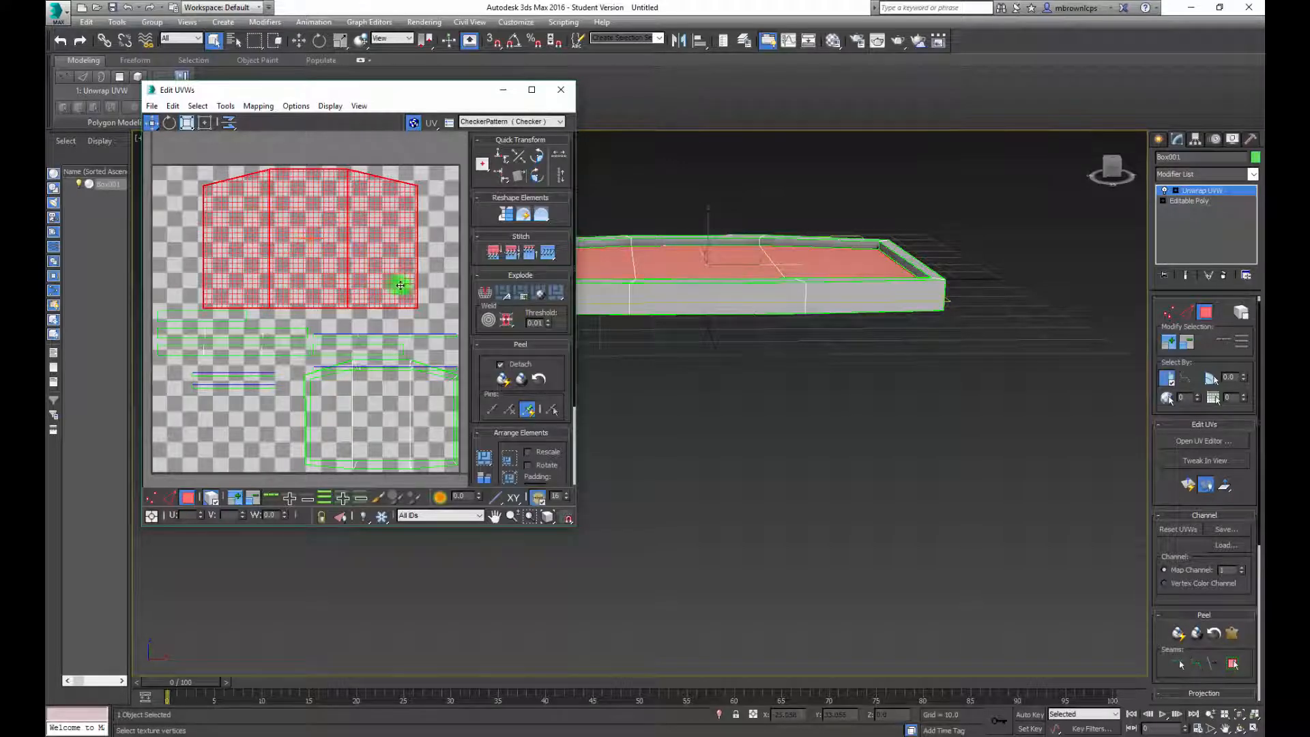
pyautogui.click(423, 250)
pyautogui.click(319, 227)
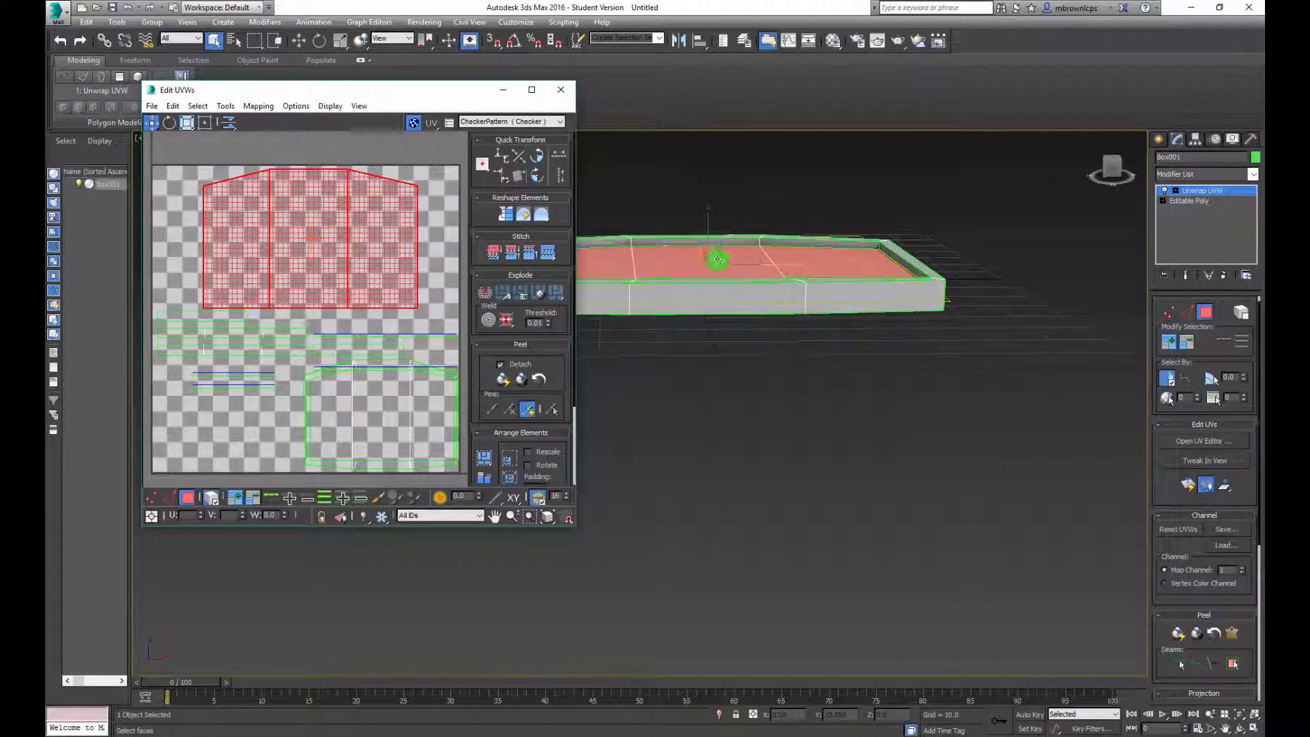
# Check which model faces belong to the lower-right three-panel island, leaving no UV island selected
pyautogui.keyDown('alt'); pyautogui.moveTo(821, 294); pyautogui.dragTo(790, 325, button='middle'); pyautogui.keyUp('alt')
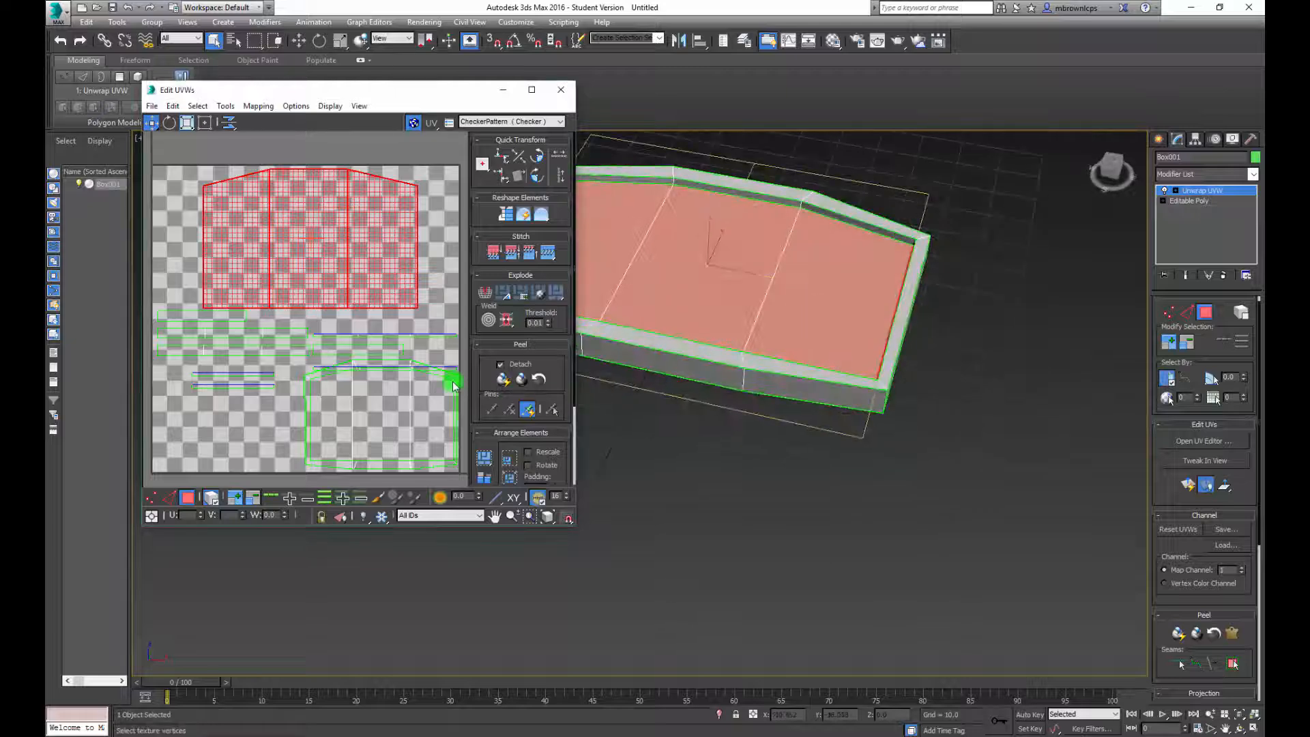
pyautogui.click(414, 389)
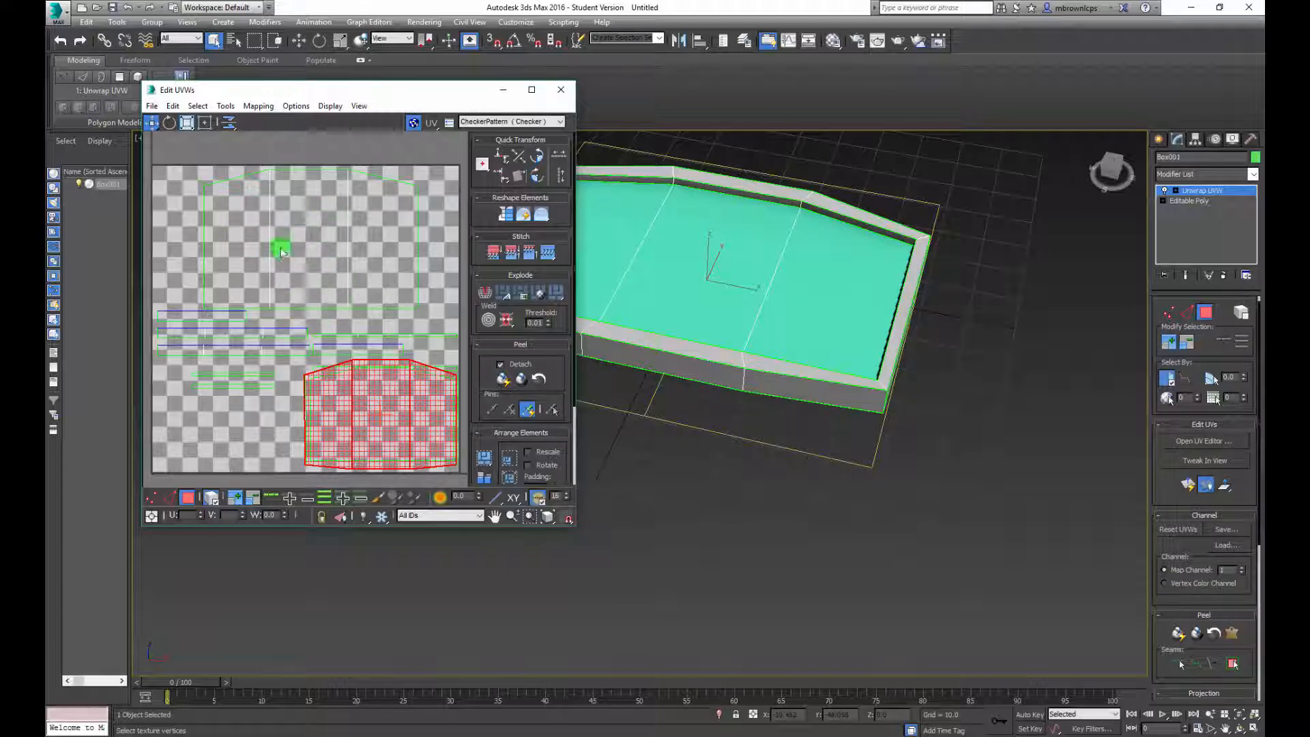
pyautogui.click(414, 276)
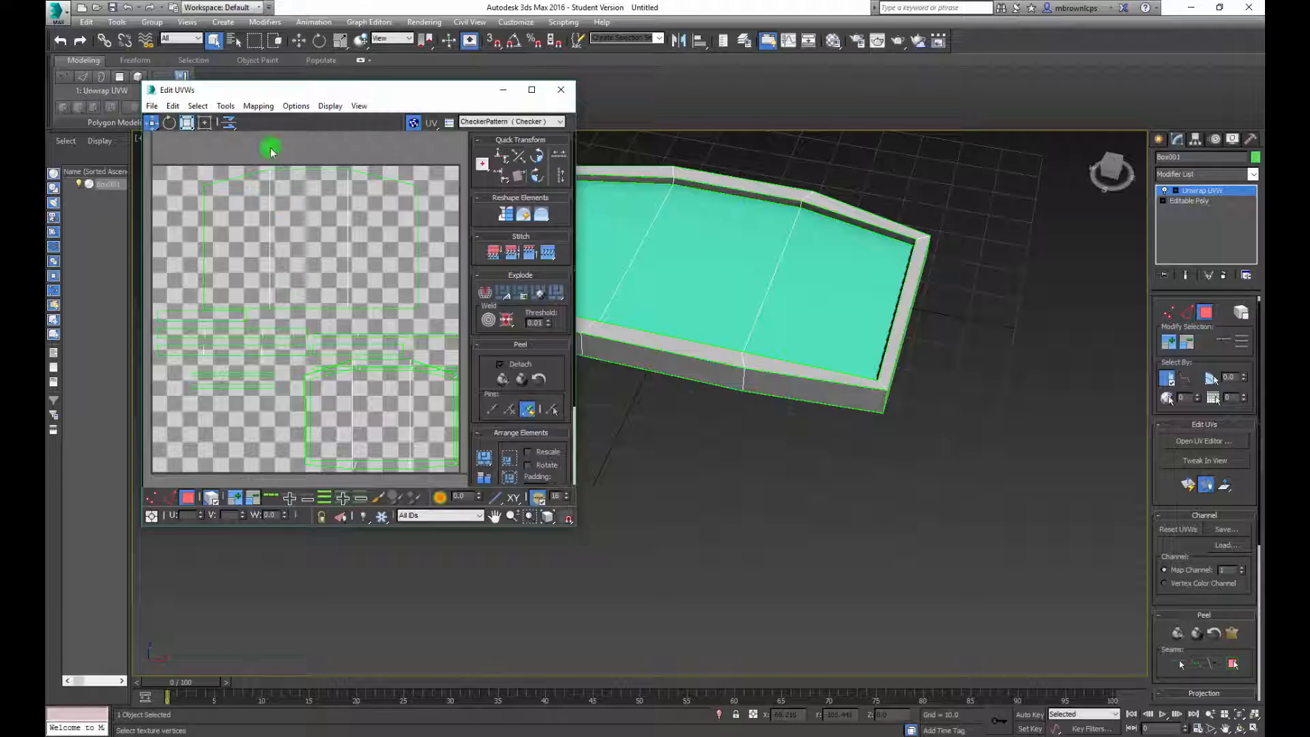
# Render the UVW template at 1024 by 1024 and move the rendered map clear of the UV editor
pyautogui.click(226, 108)
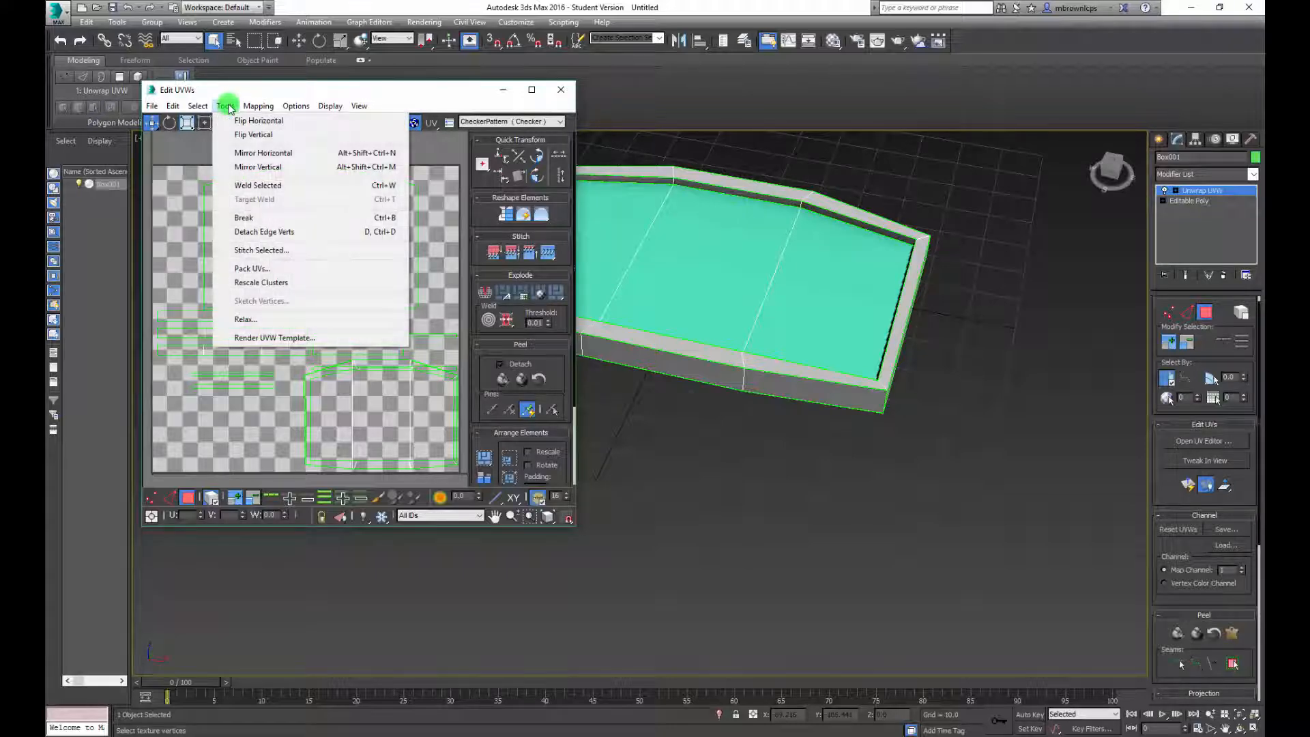
pyautogui.click(268, 338)
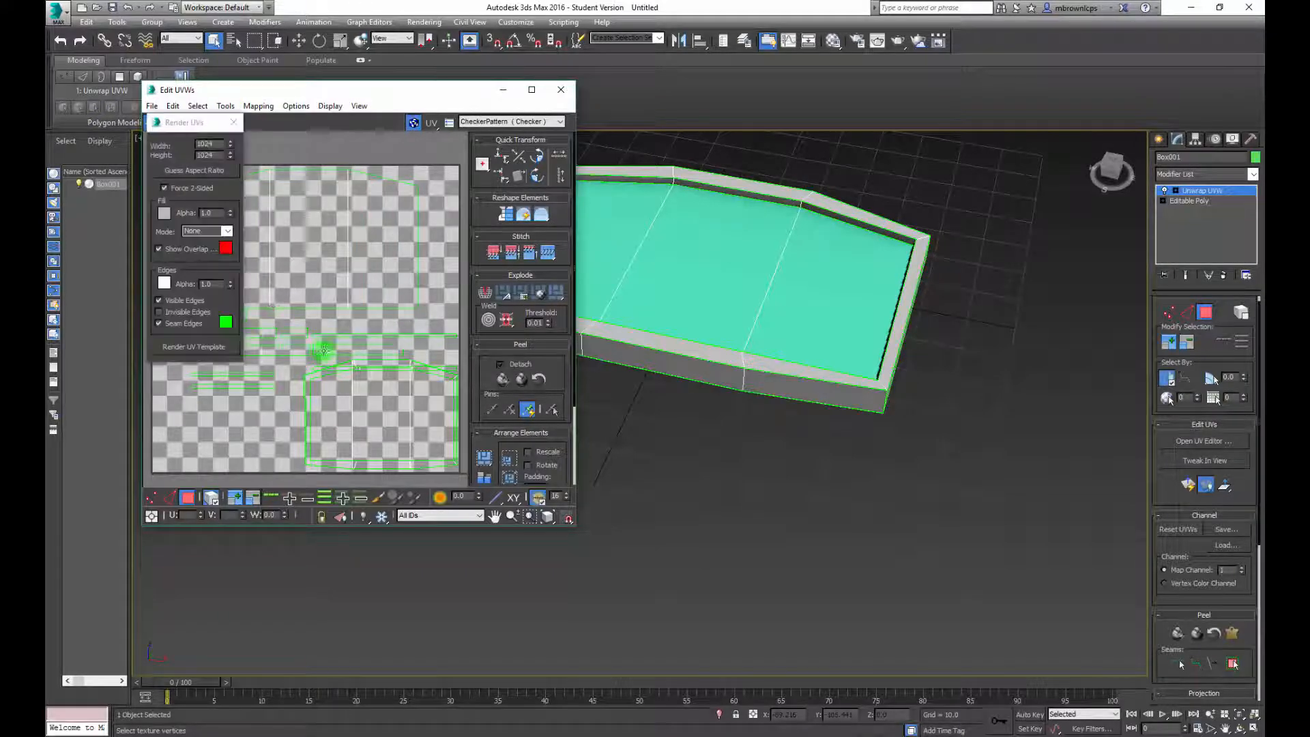
pyautogui.click(198, 347)
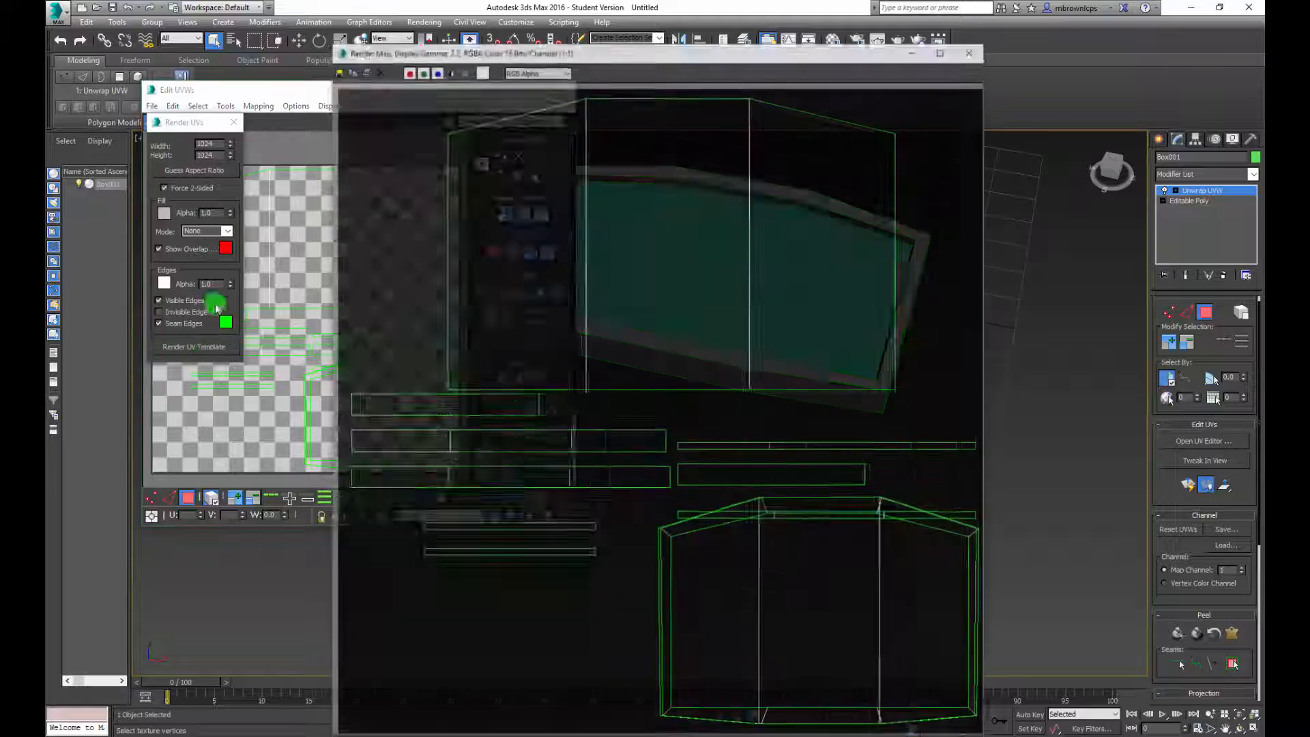
pyautogui.moveTo(626, 52); pyautogui.dragTo(723, 14)
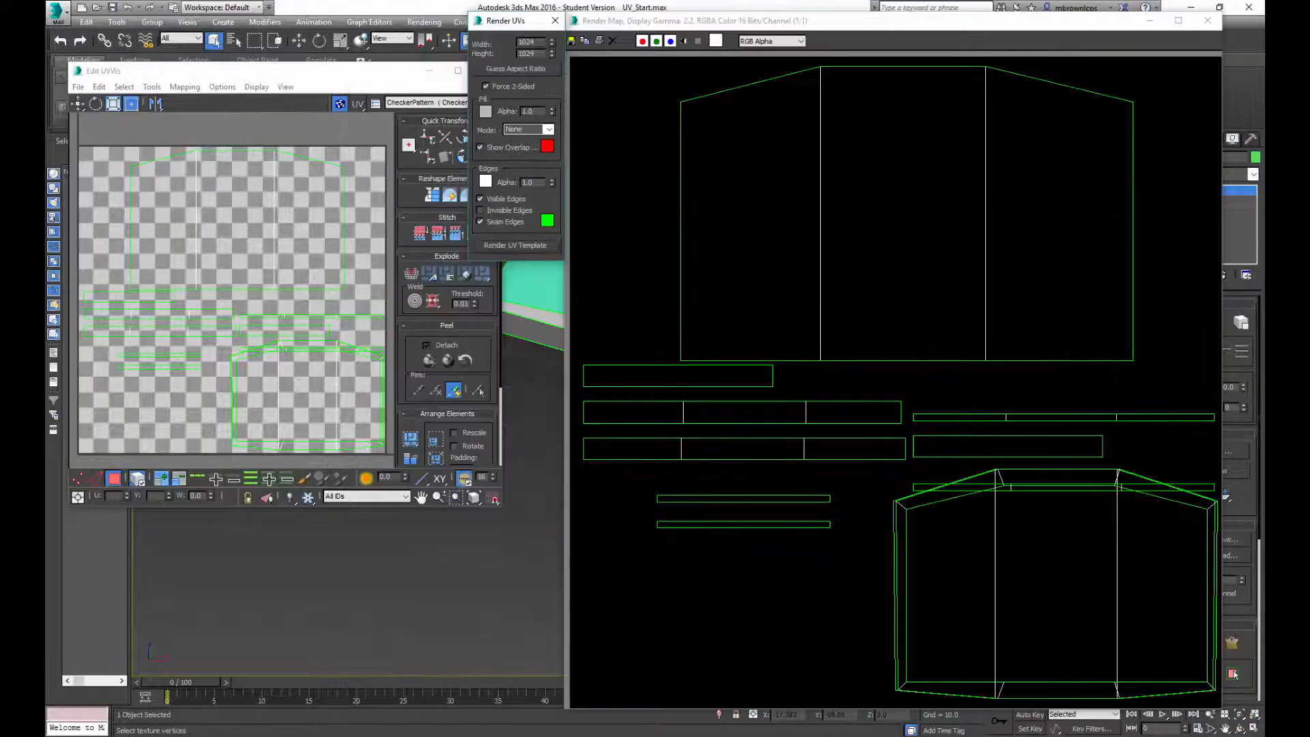
# Render the UV template again and open the dialog for saving the rendered map to the Desktop
pyautogui.click(724, 428)
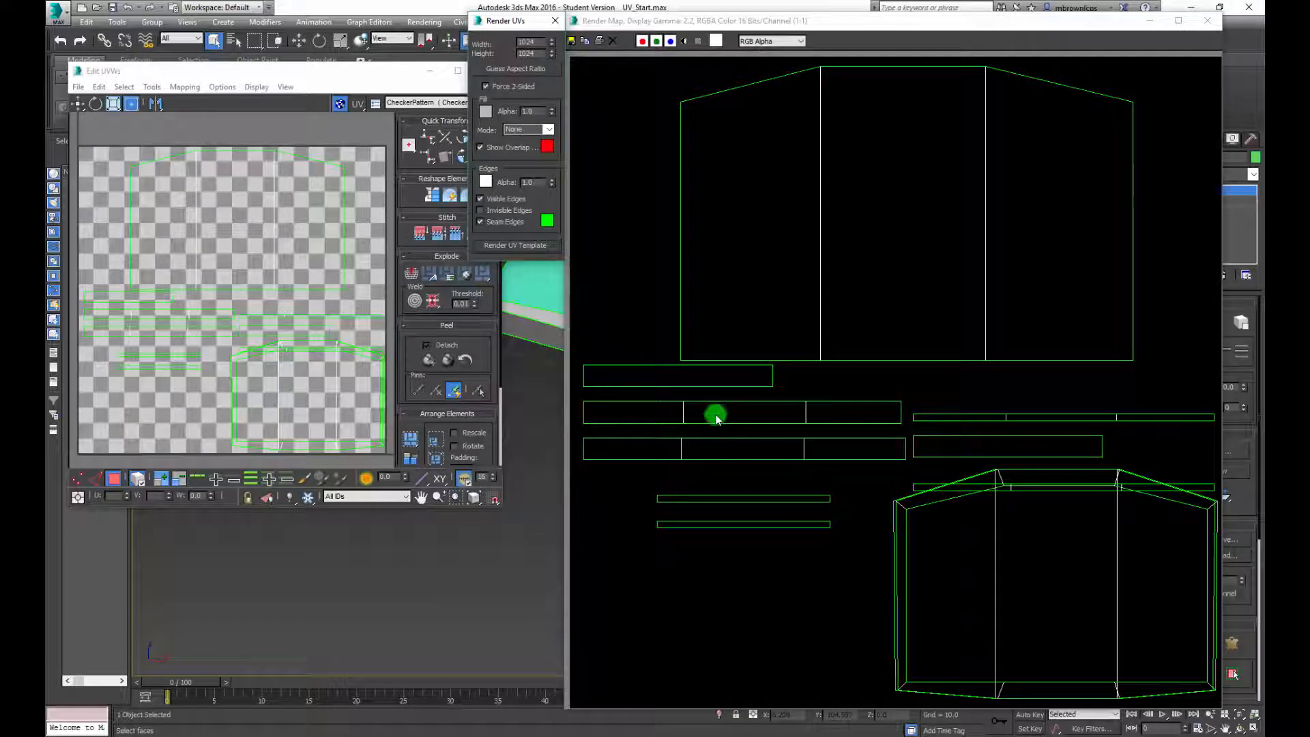
pyautogui.click(616, 24)
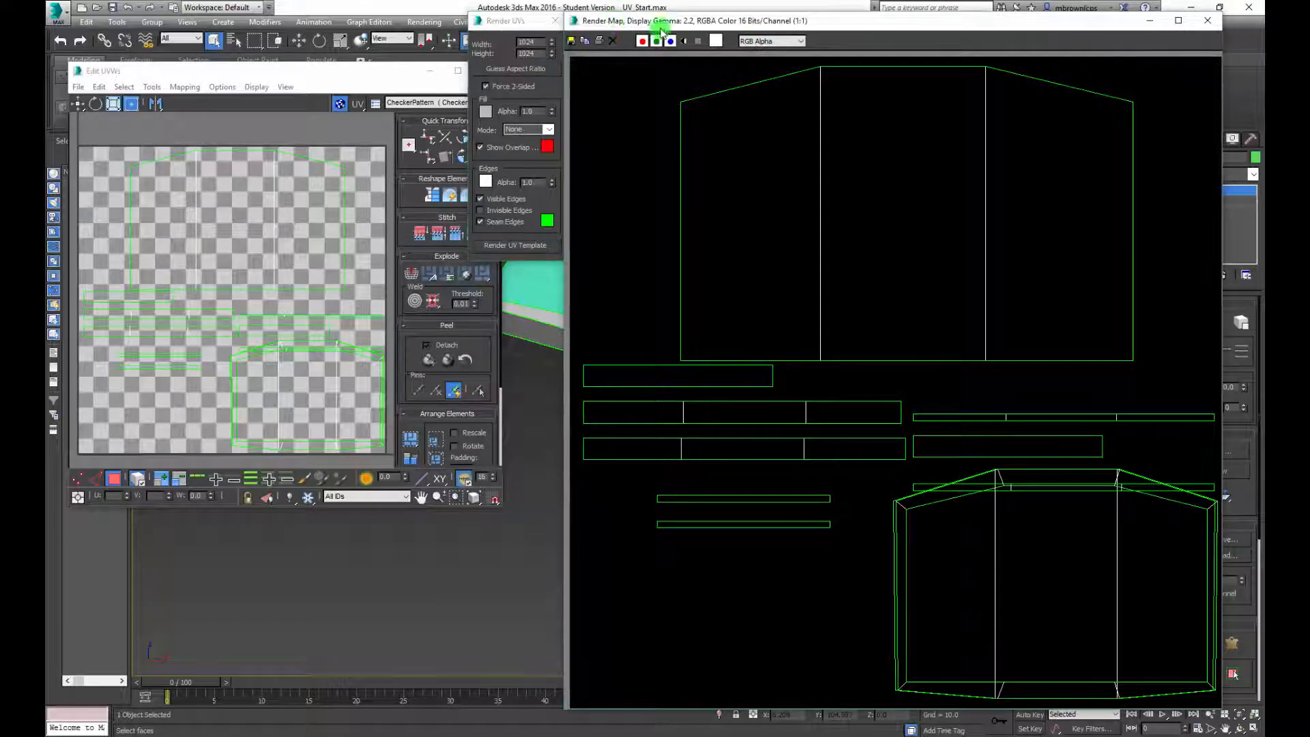
pyautogui.click(524, 250)
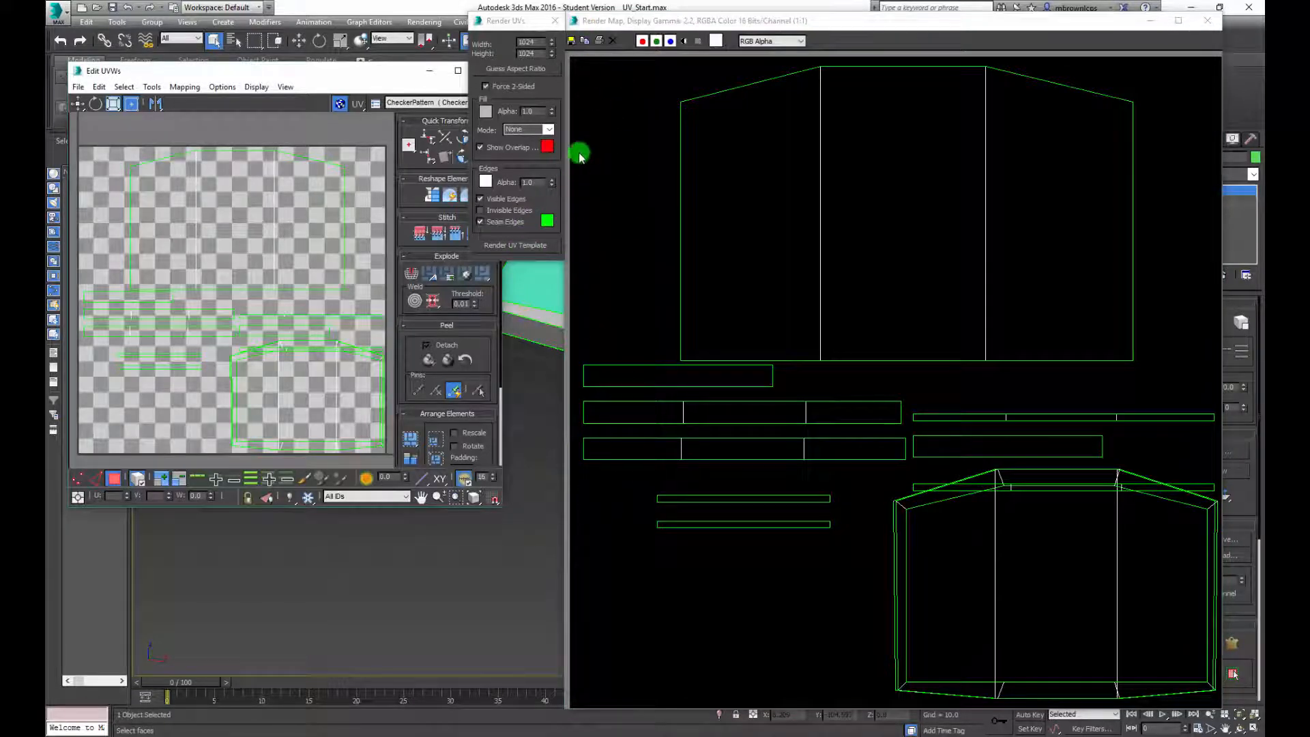
pyautogui.click(515, 247)
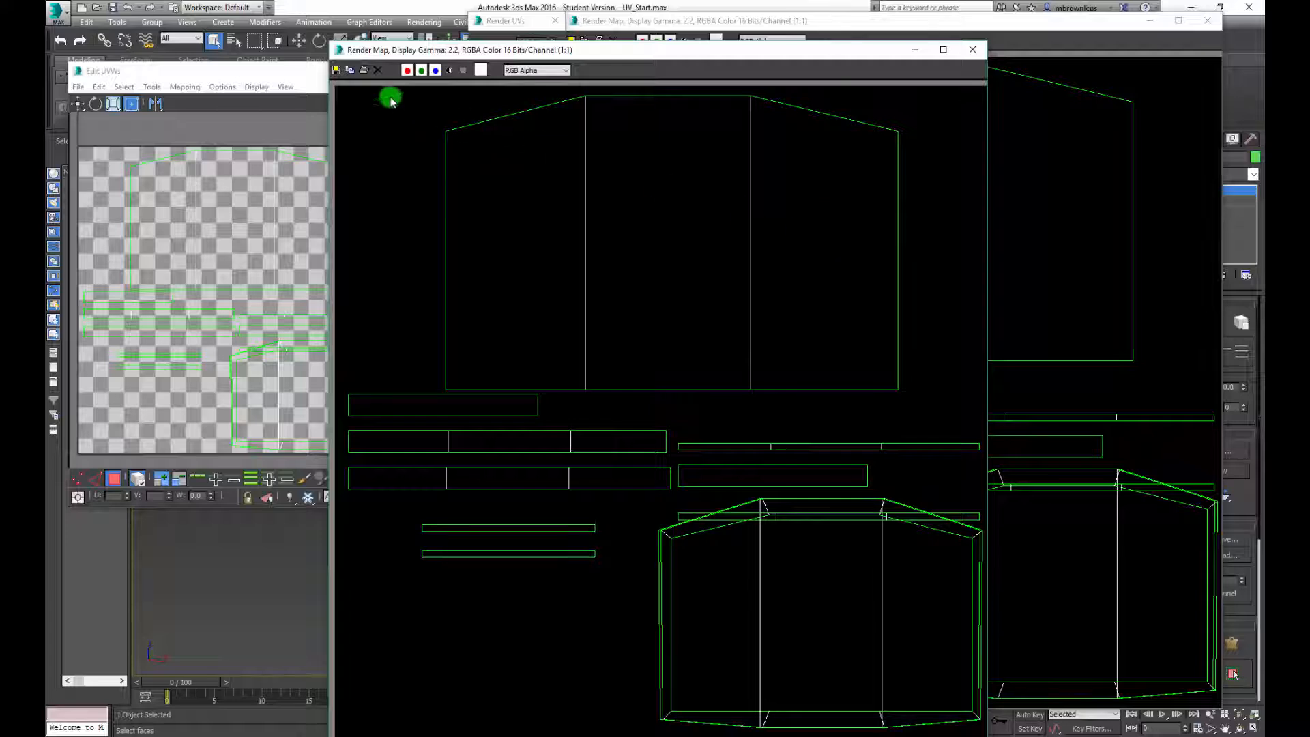
pyautogui.click(336, 69)
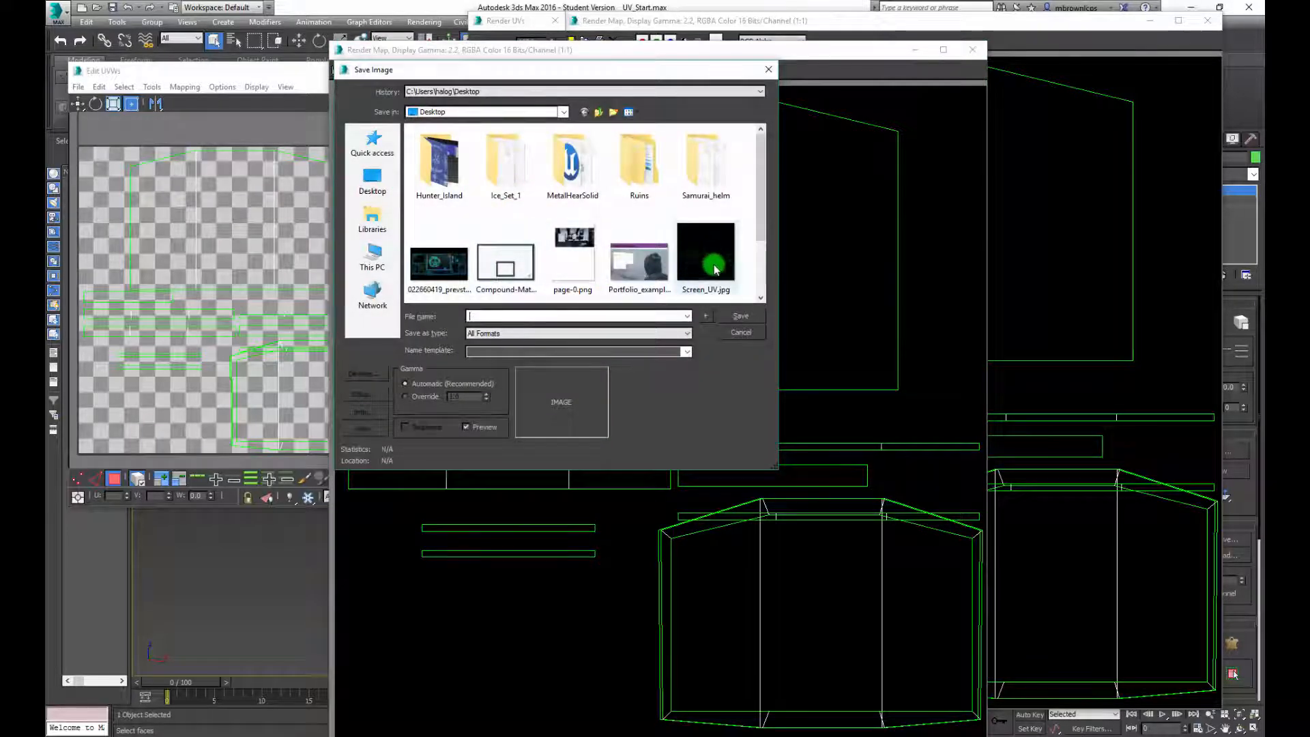
pyautogui.click(741, 332)
pyautogui.click(944, 49)
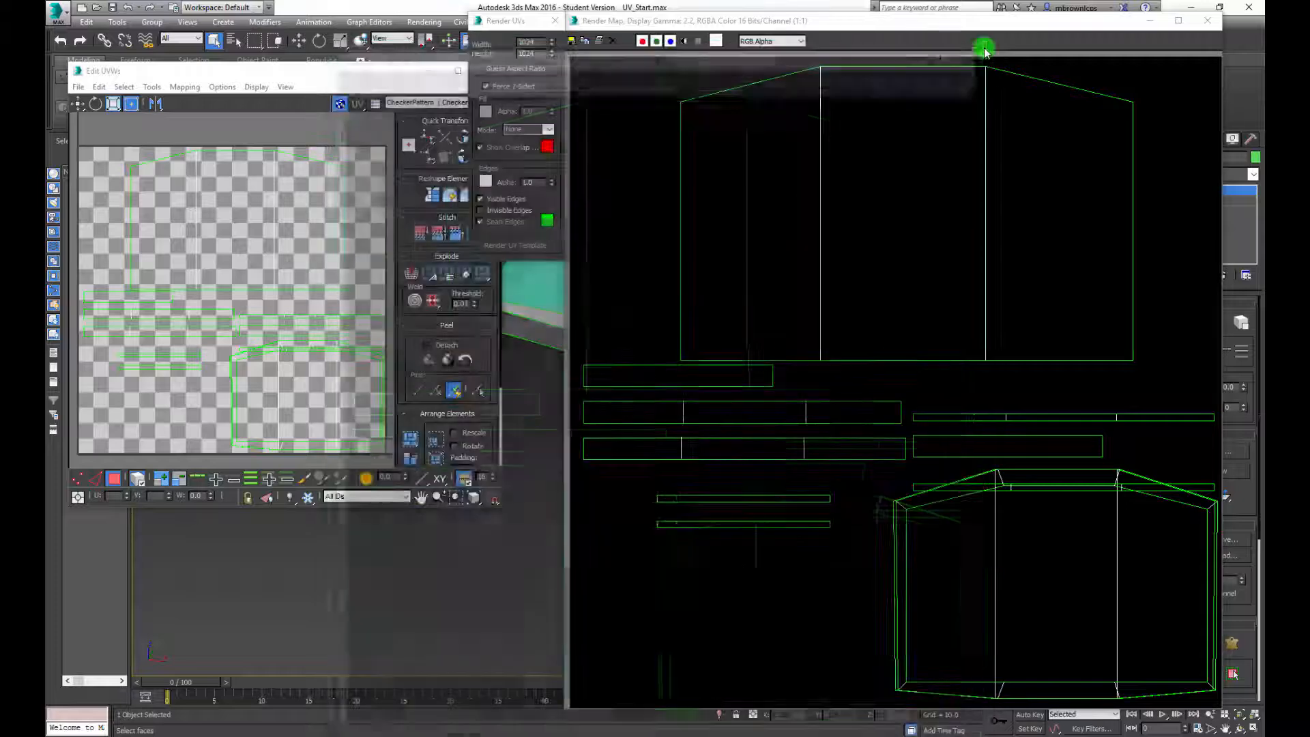
# Close the remaining rendered map and the Render UVs dialog
pyautogui.click(1208, 22)
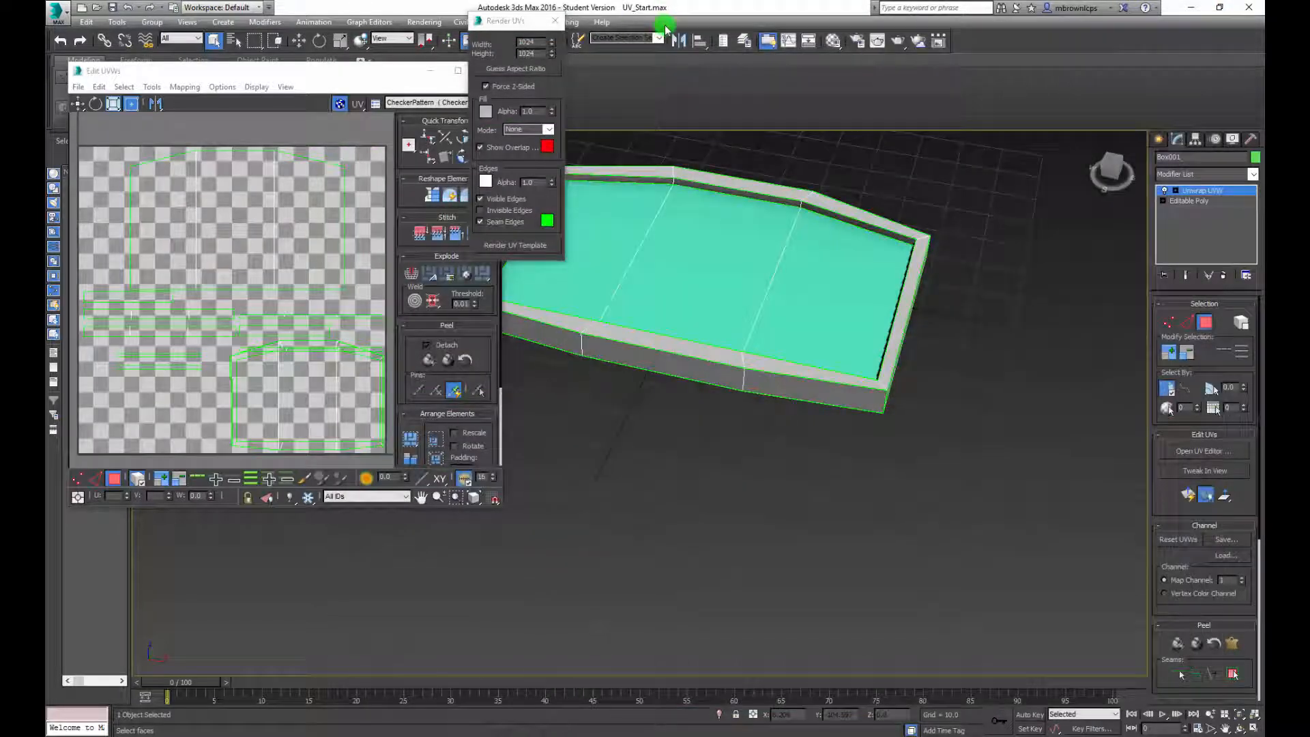
pyautogui.click(555, 21)
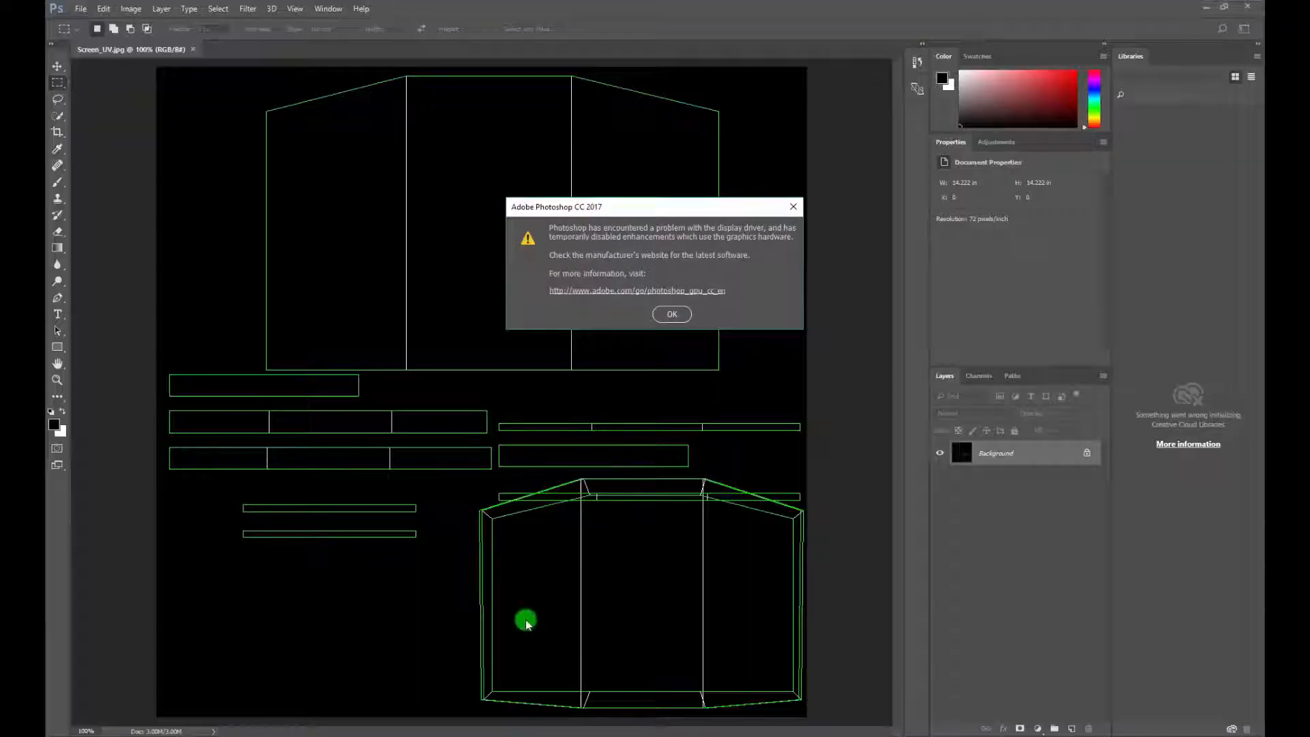
# In Photoshop, convert the Background of Screen_UV.jpg into a regular layer and invert its colours
pyautogui.click(667, 314)
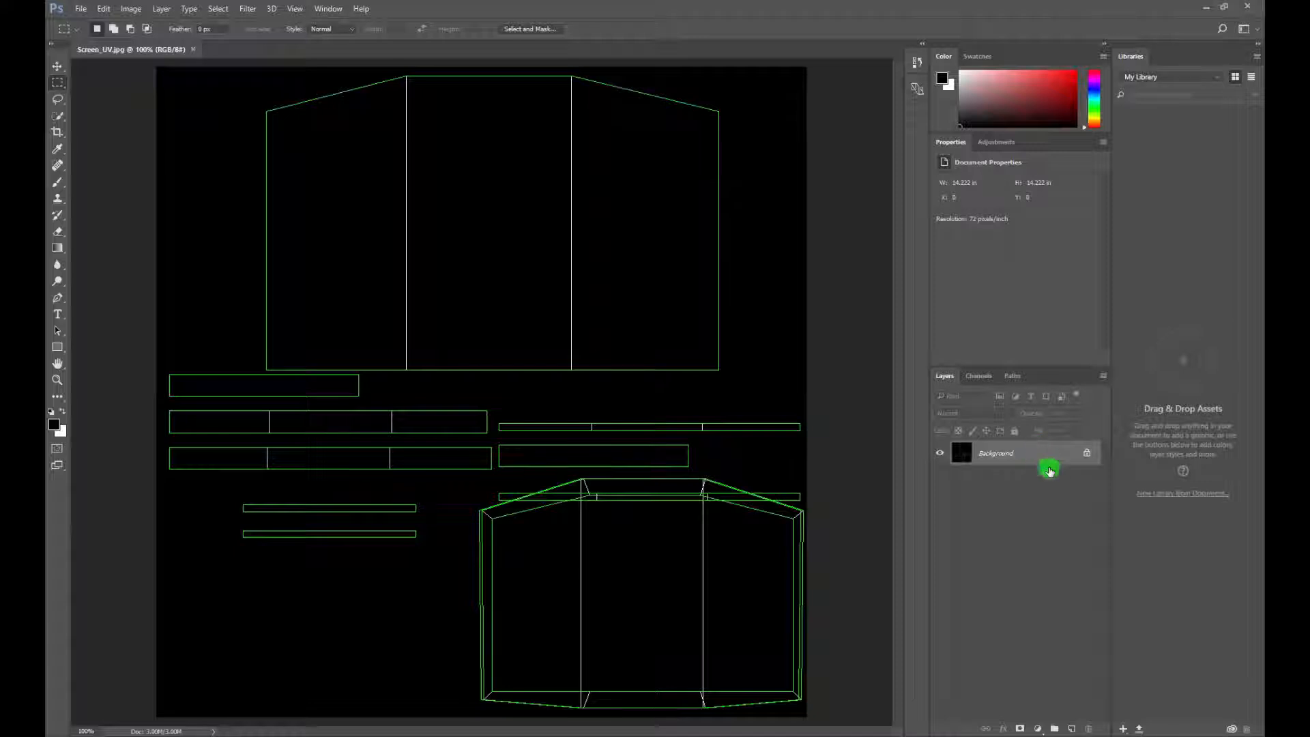
pyautogui.doubleClick(1045, 459)
pyautogui.click(763, 243)
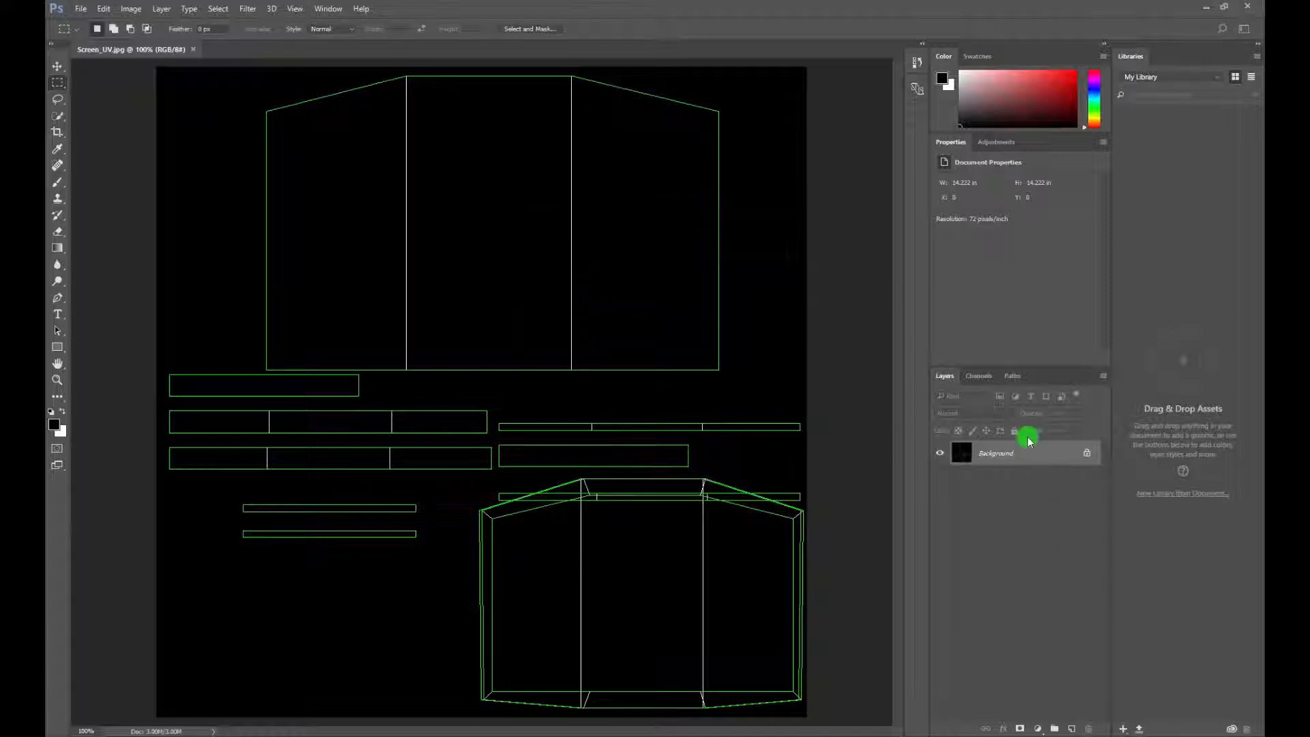
pyautogui.hotkey('ctrl', 'i')
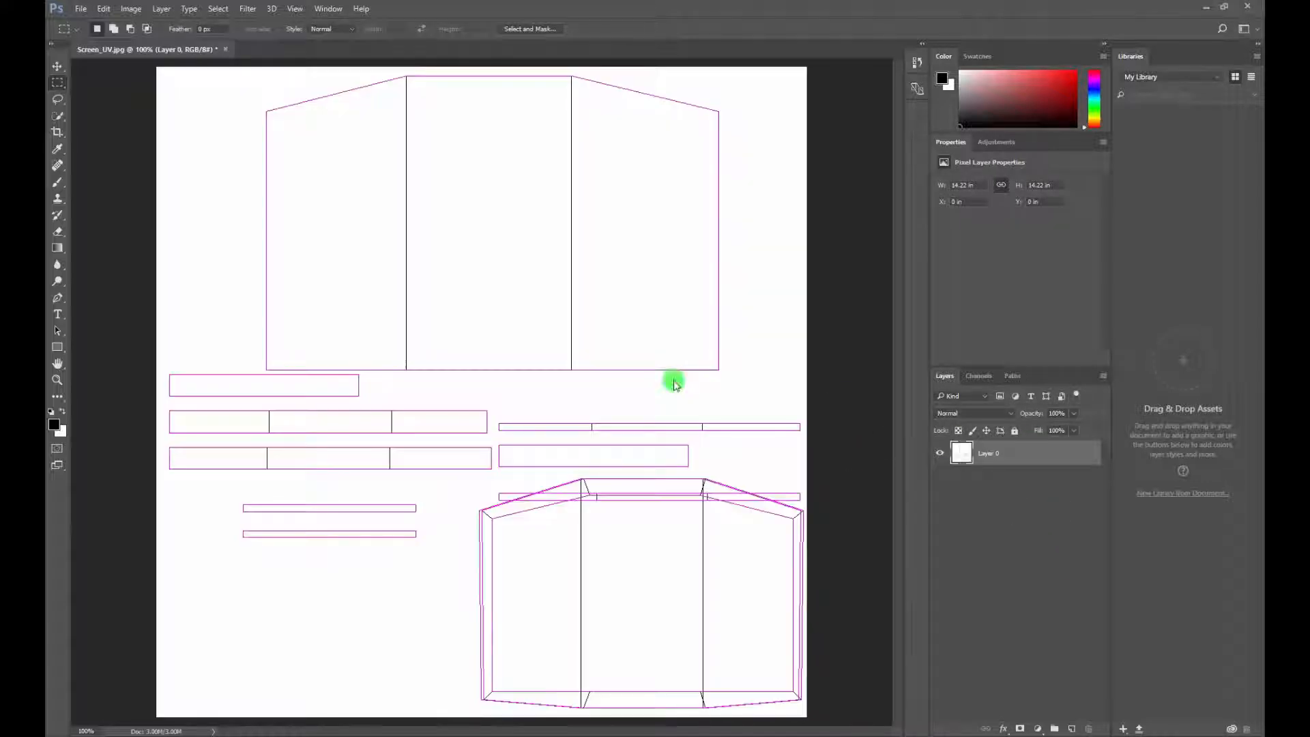
# Add a new empty layer and place it beneath the UV template layer
pyautogui.click(1071, 729)
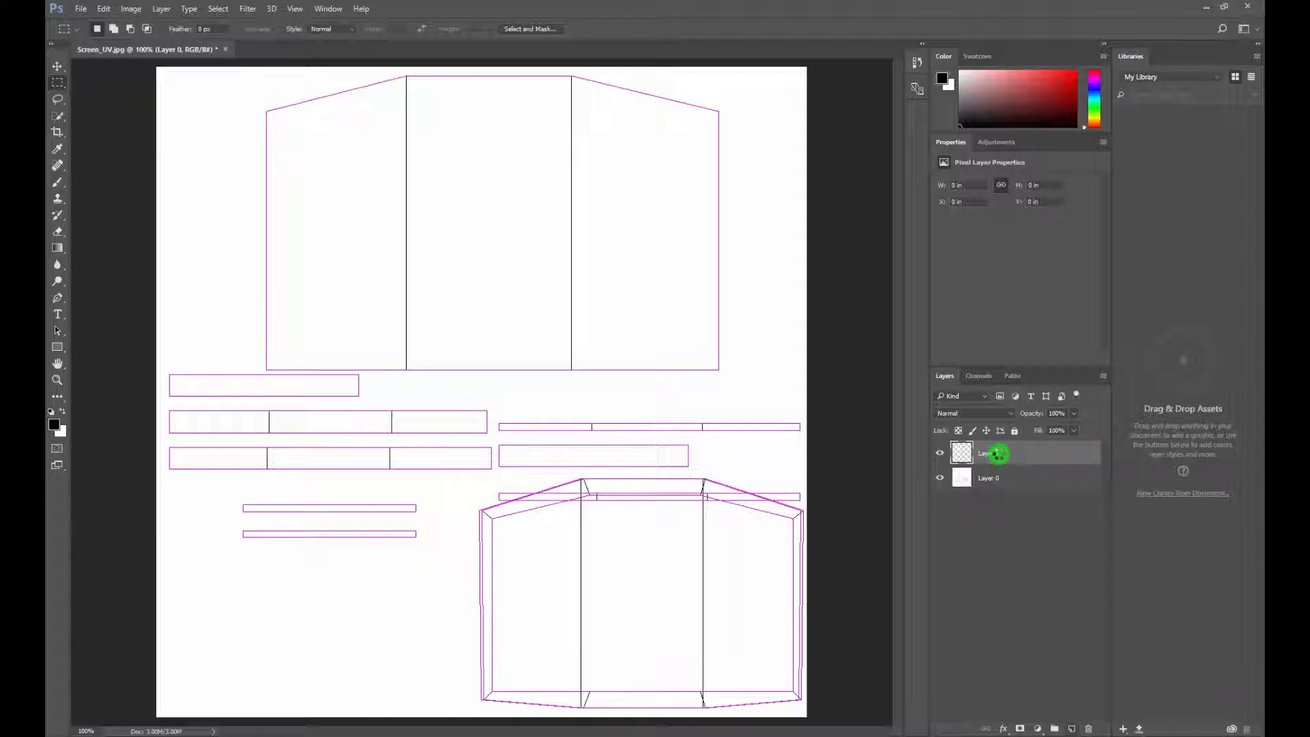
pyautogui.moveTo(999, 454); pyautogui.dragTo(1015, 482)
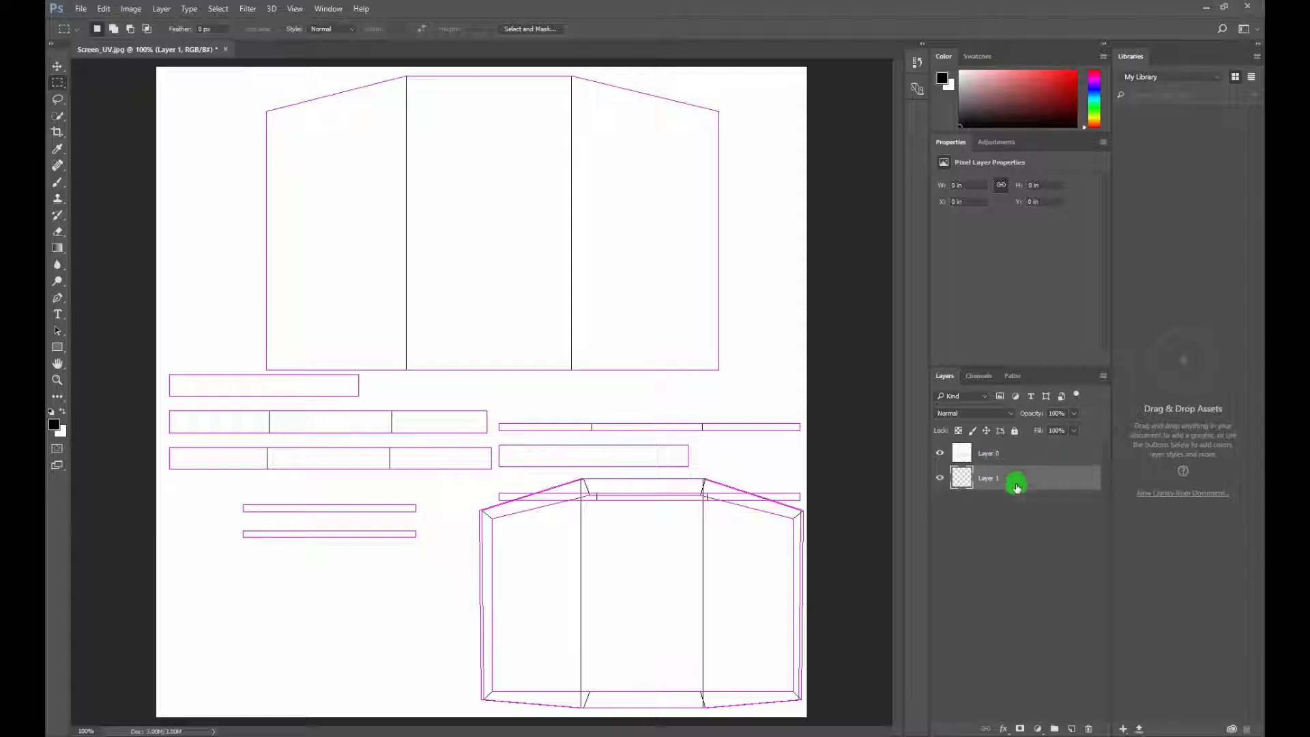
# Lower the opacity of the UV template layer, Layer 0, to 40% and lock the layer
pyautogui.click(1003, 451)
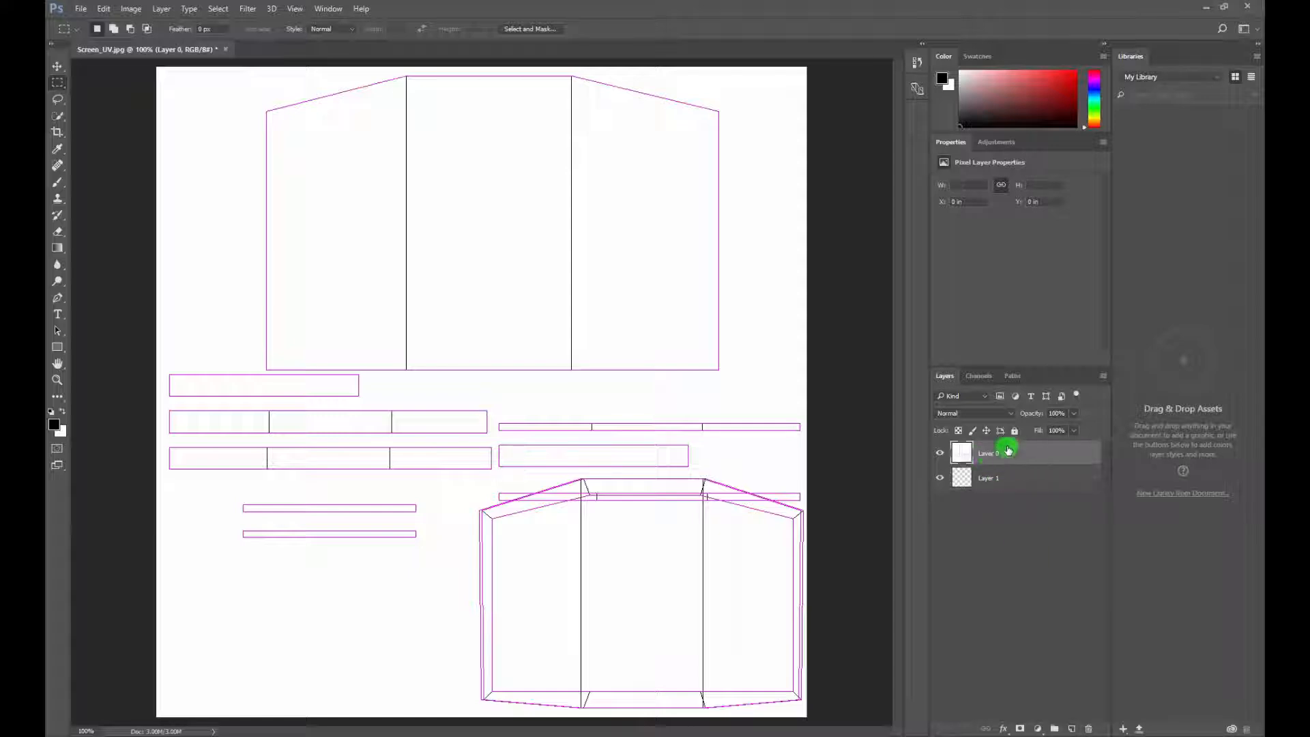
pyautogui.moveTo(1075, 435); pyautogui.dragTo(1054, 433)
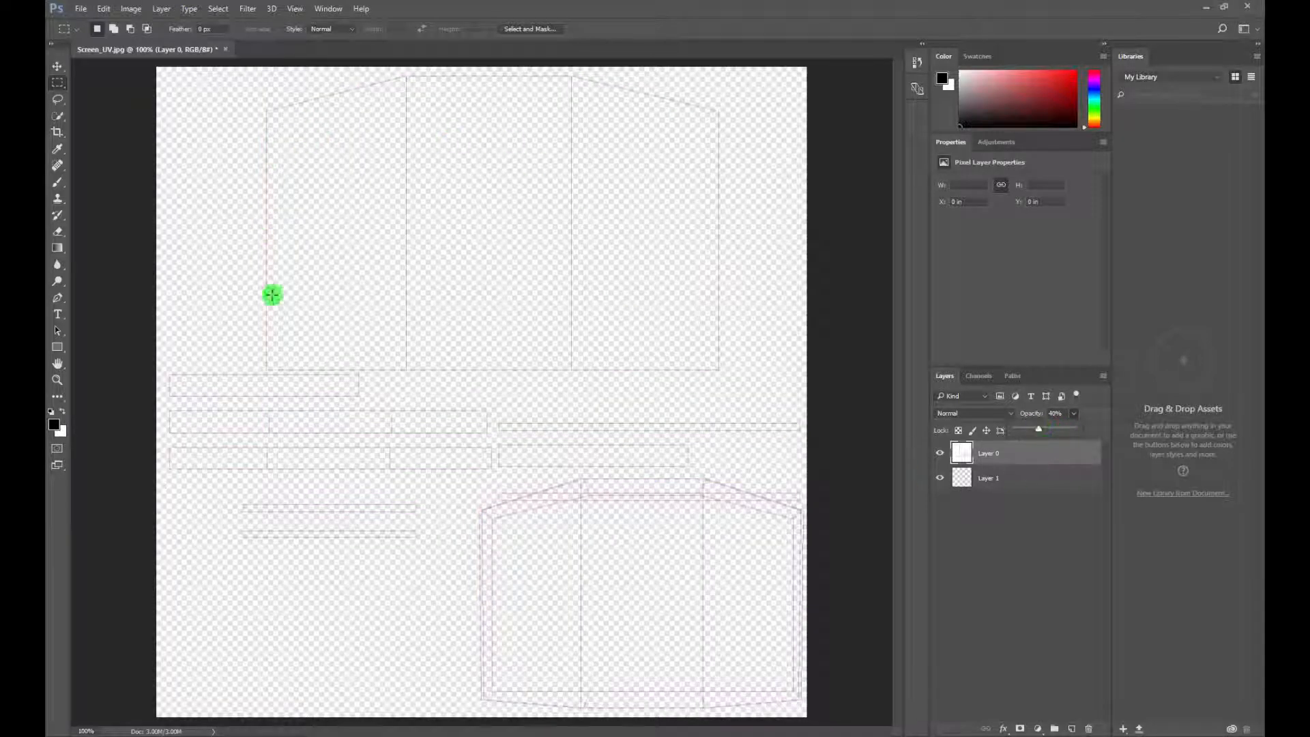
pyautogui.click(1010, 566)
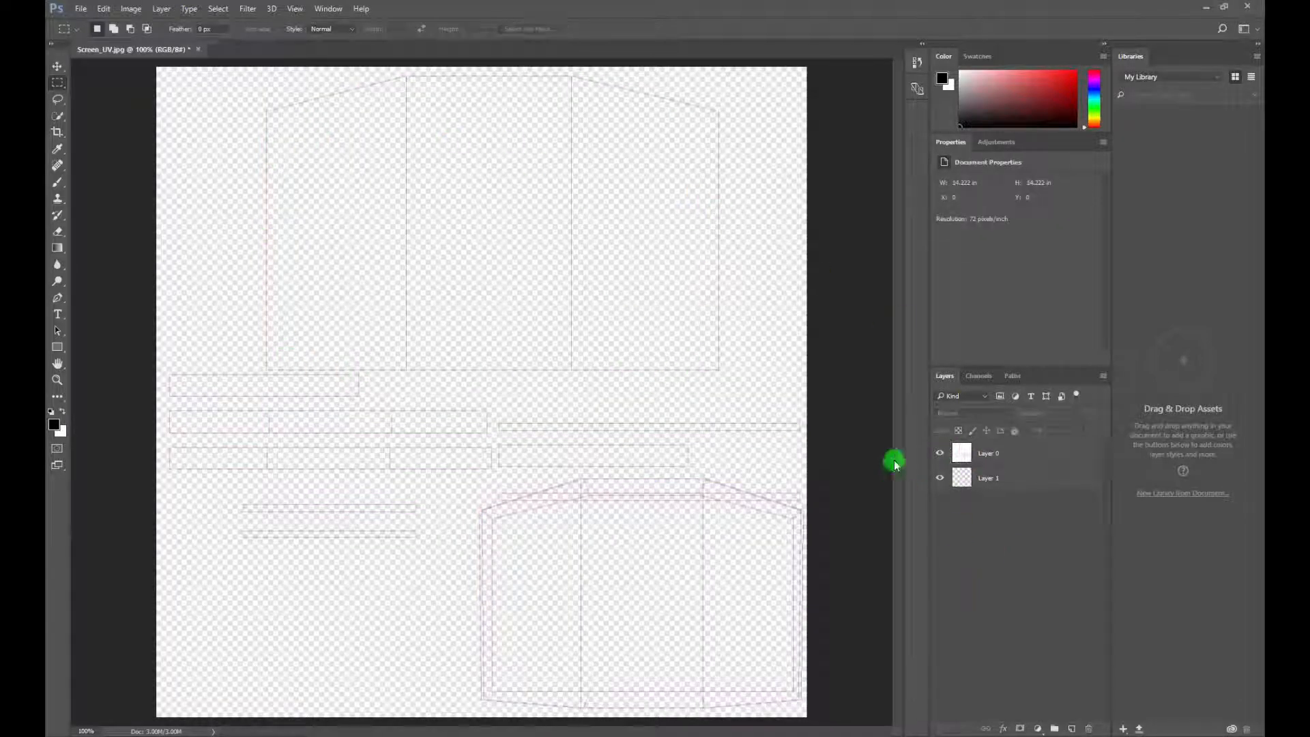
pyautogui.click(1009, 453)
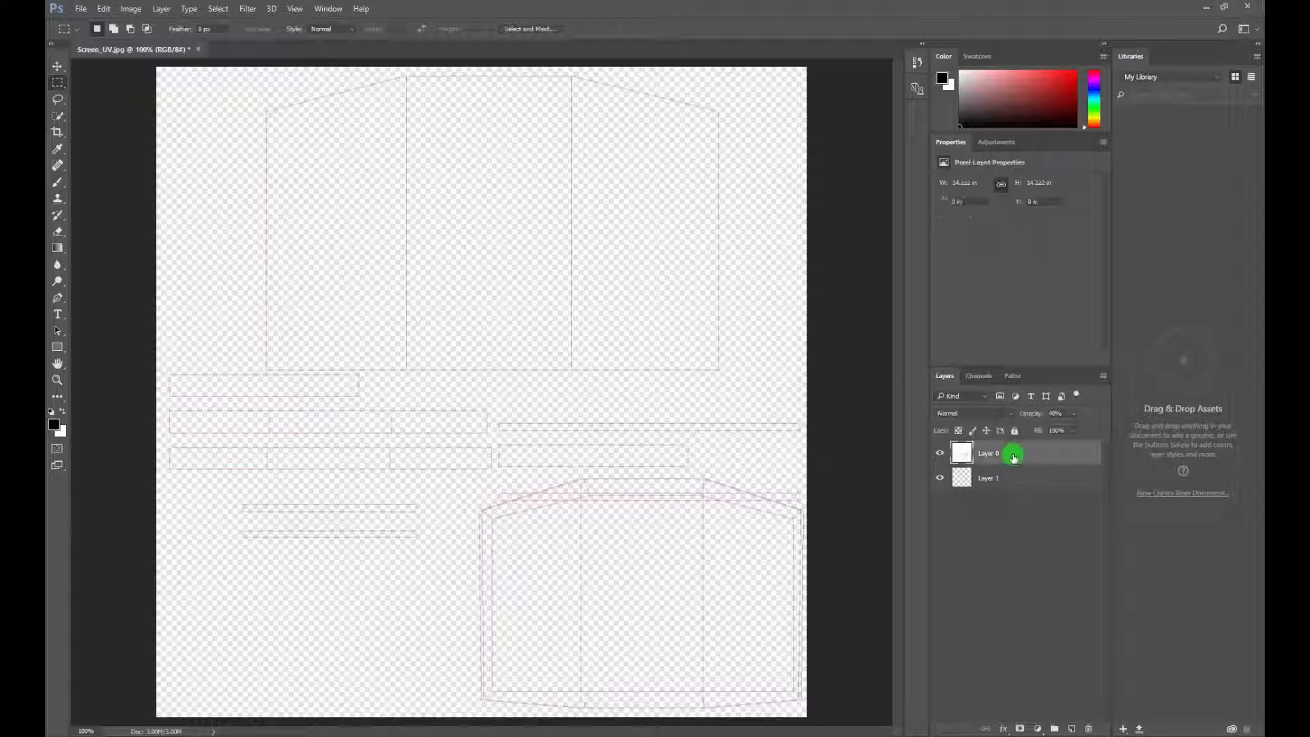
pyautogui.click(1015, 430)
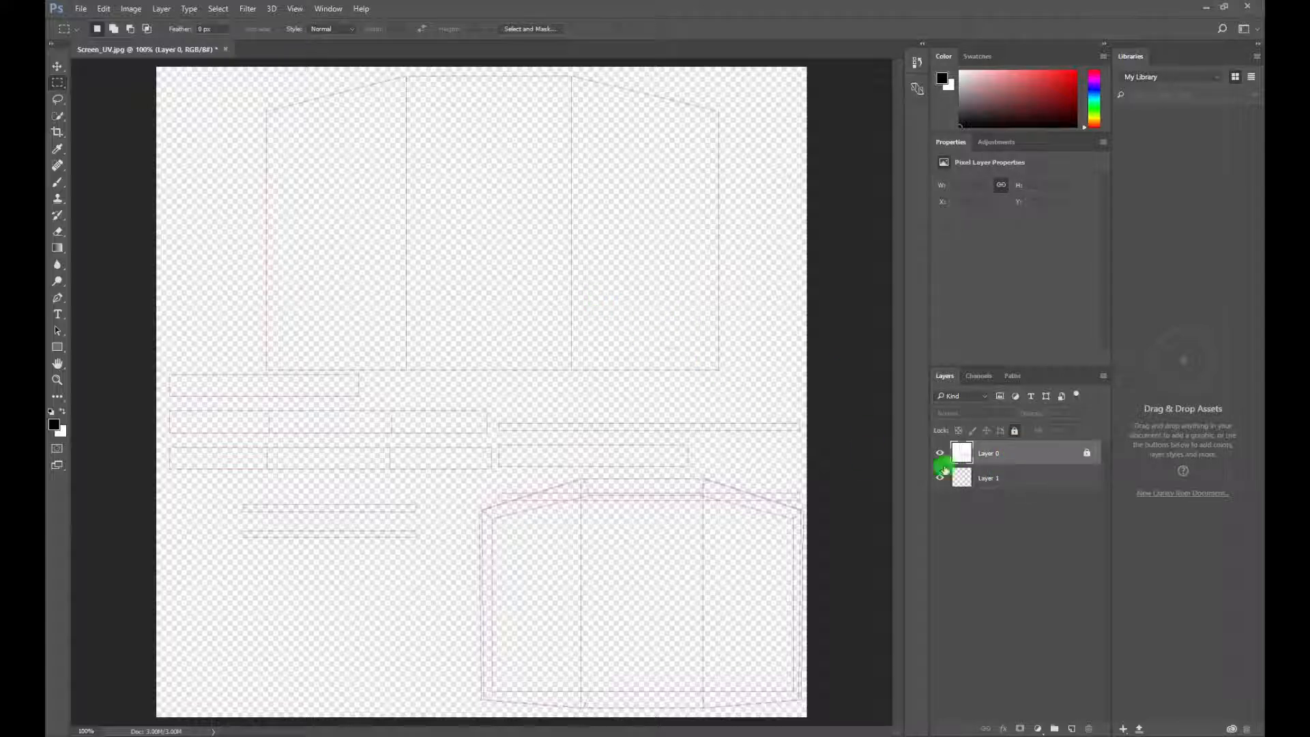
# Make Layer 1 the active layer, and open 022660419_prevstill.jpeg from the Desktop
pyautogui.click(1021, 487)
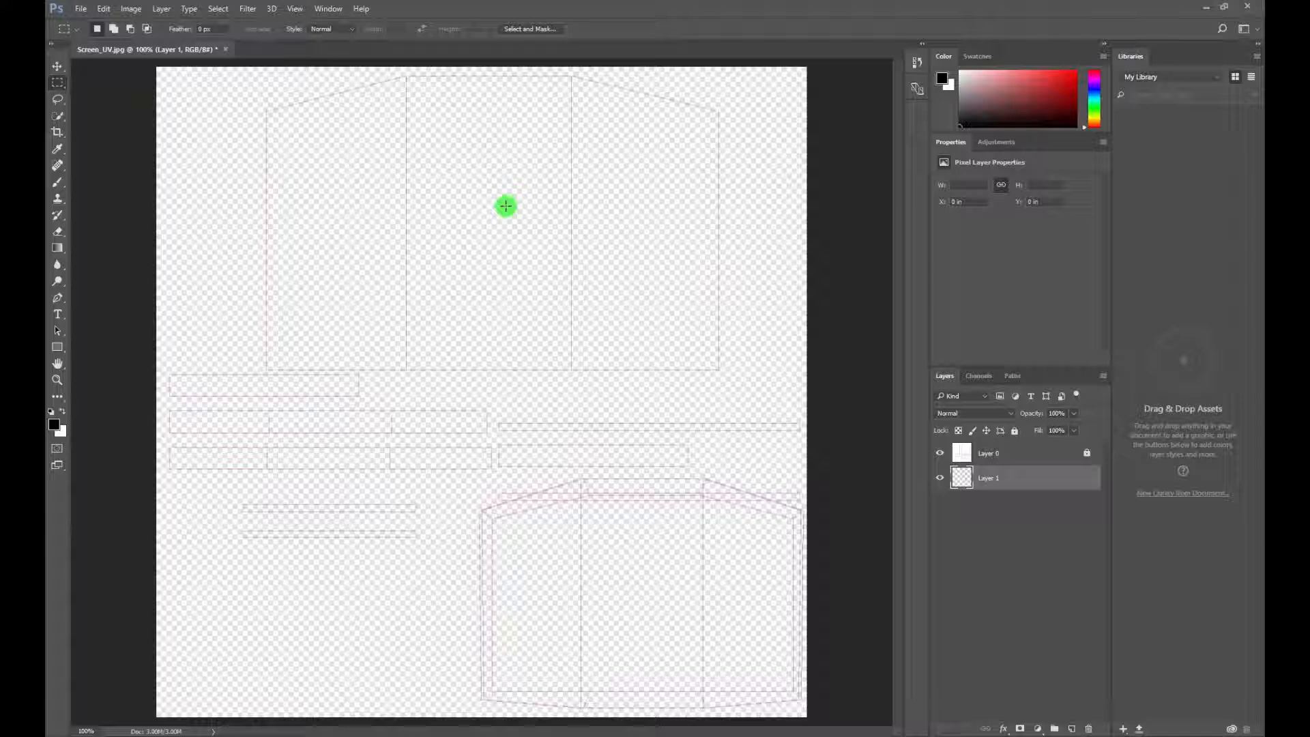
pyautogui.click(82, 9)
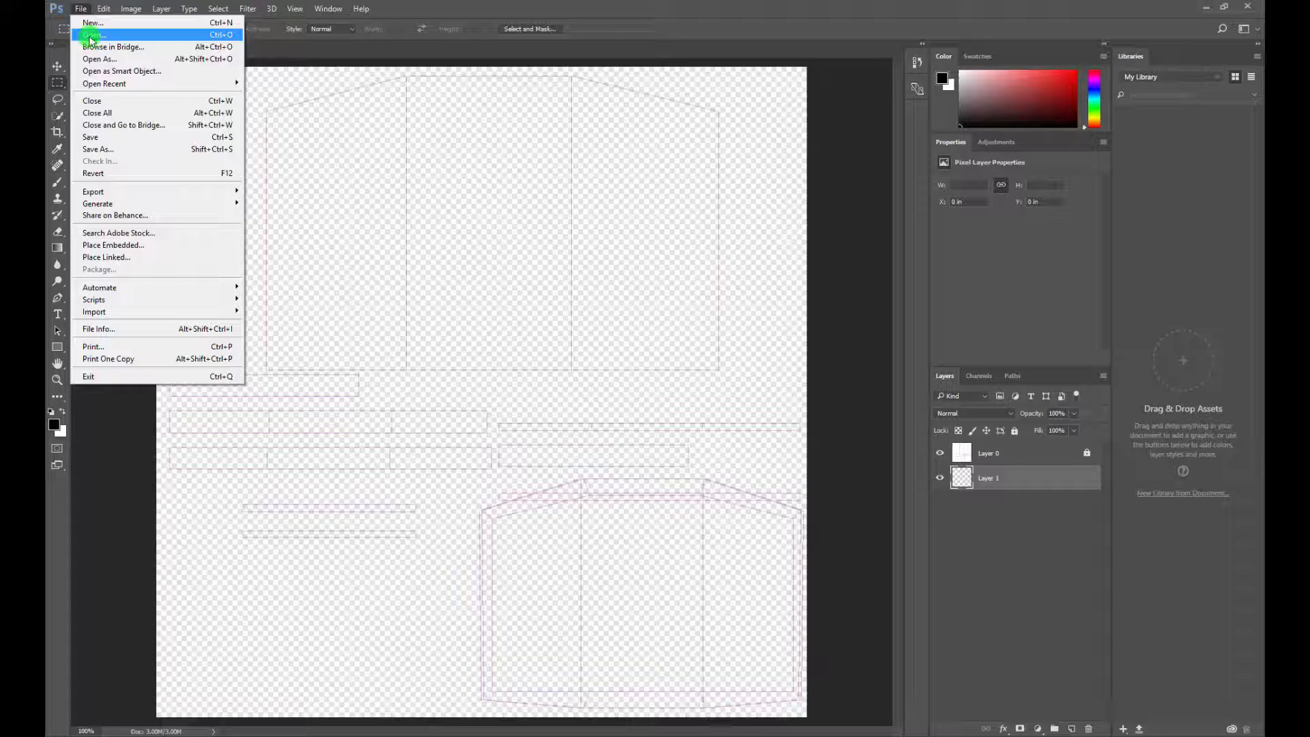
pyautogui.click(91, 35)
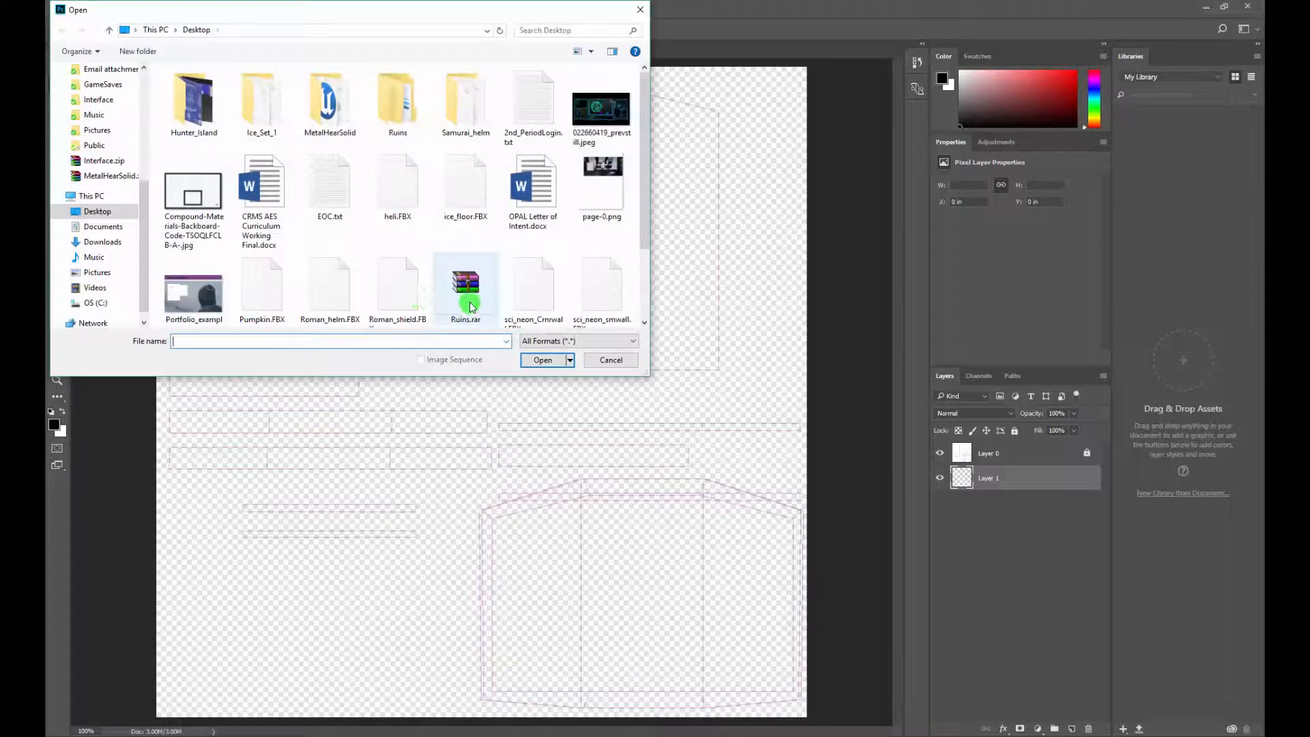
pyautogui.click(601, 110)
pyautogui.click(564, 360)
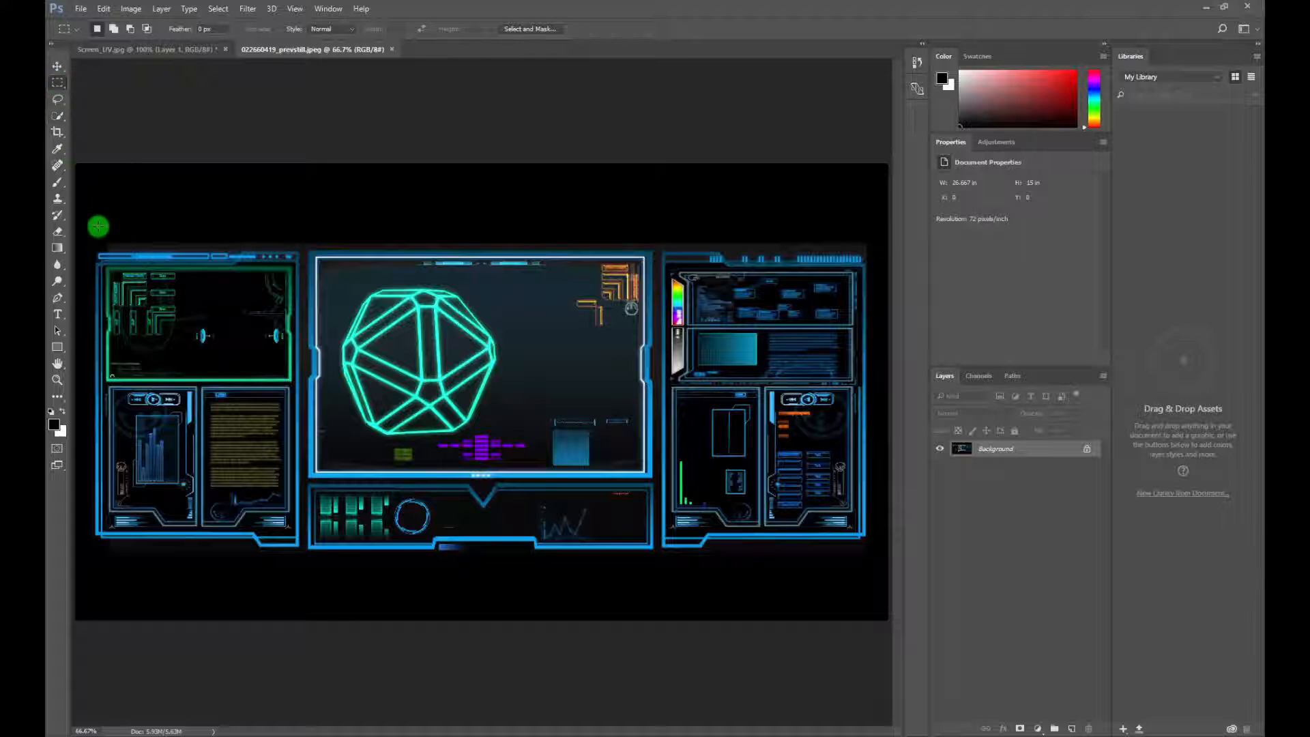
# Cut the rectangular area holding the interface panels from 022660419_prevstill.jpeg and paste it into Layer 1 of Screen_UV.jpg
pyautogui.moveTo(91, 242); pyautogui.dragTo(870, 560)
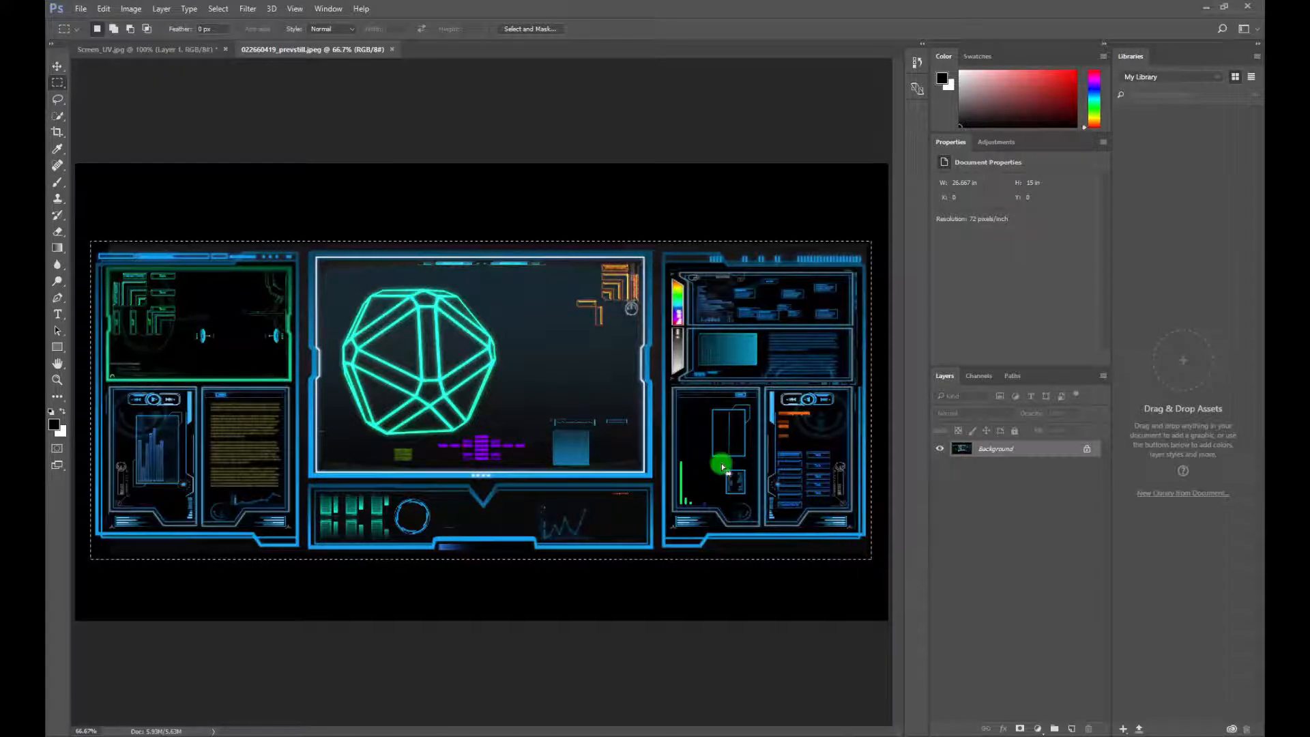
pyautogui.hotkey('ctrl', 'x')
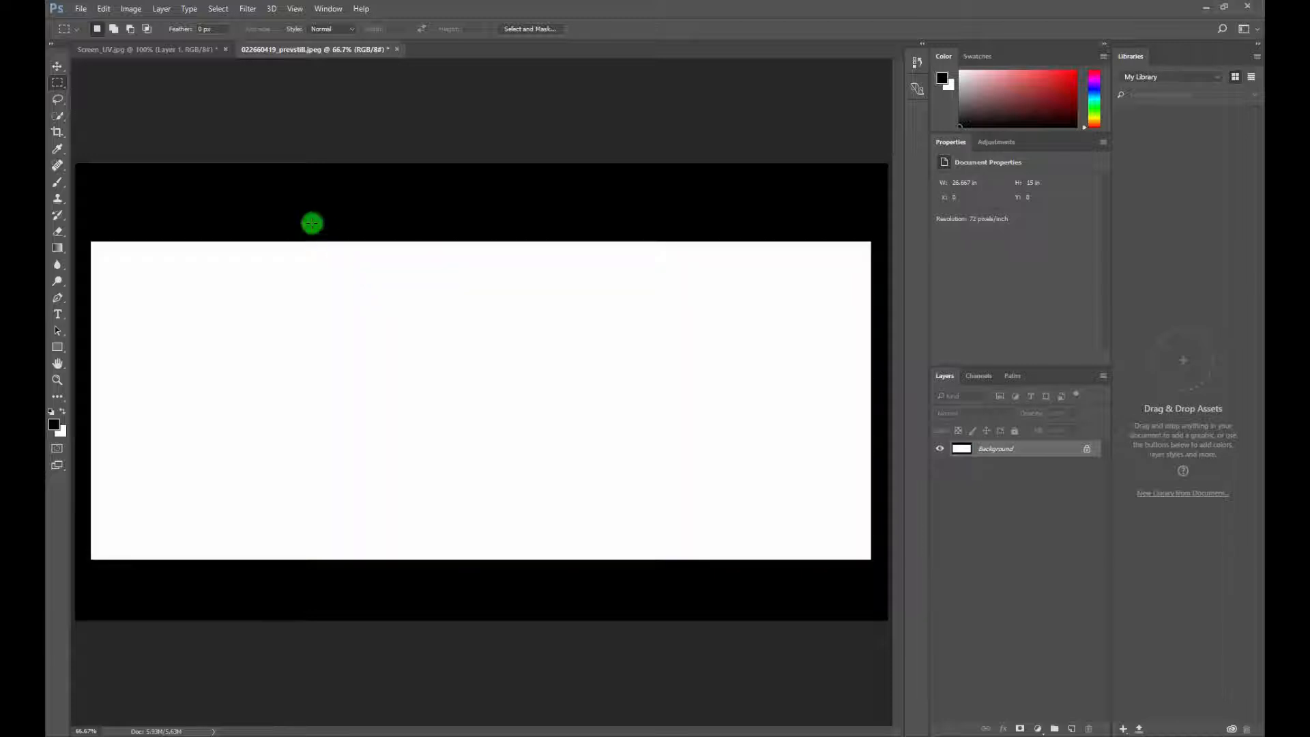
pyautogui.click(166, 51)
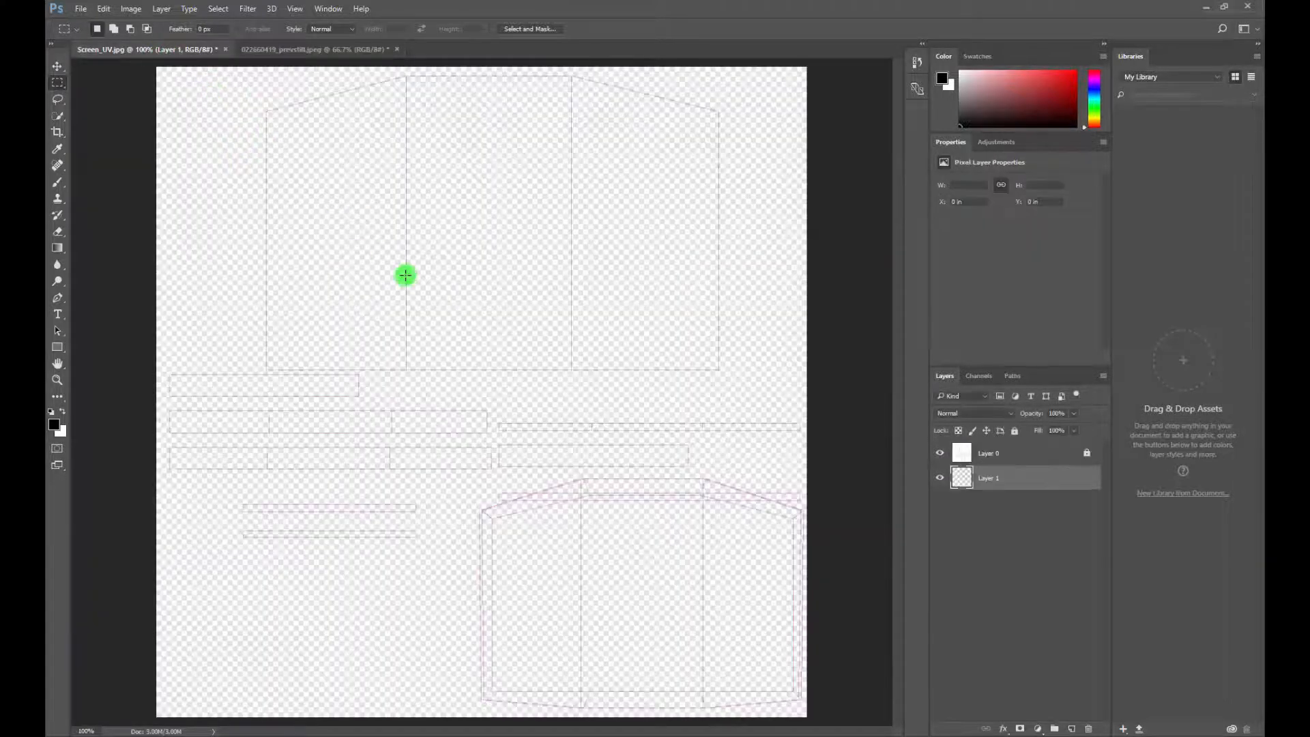
pyautogui.hotkey('ctrl', 'v')
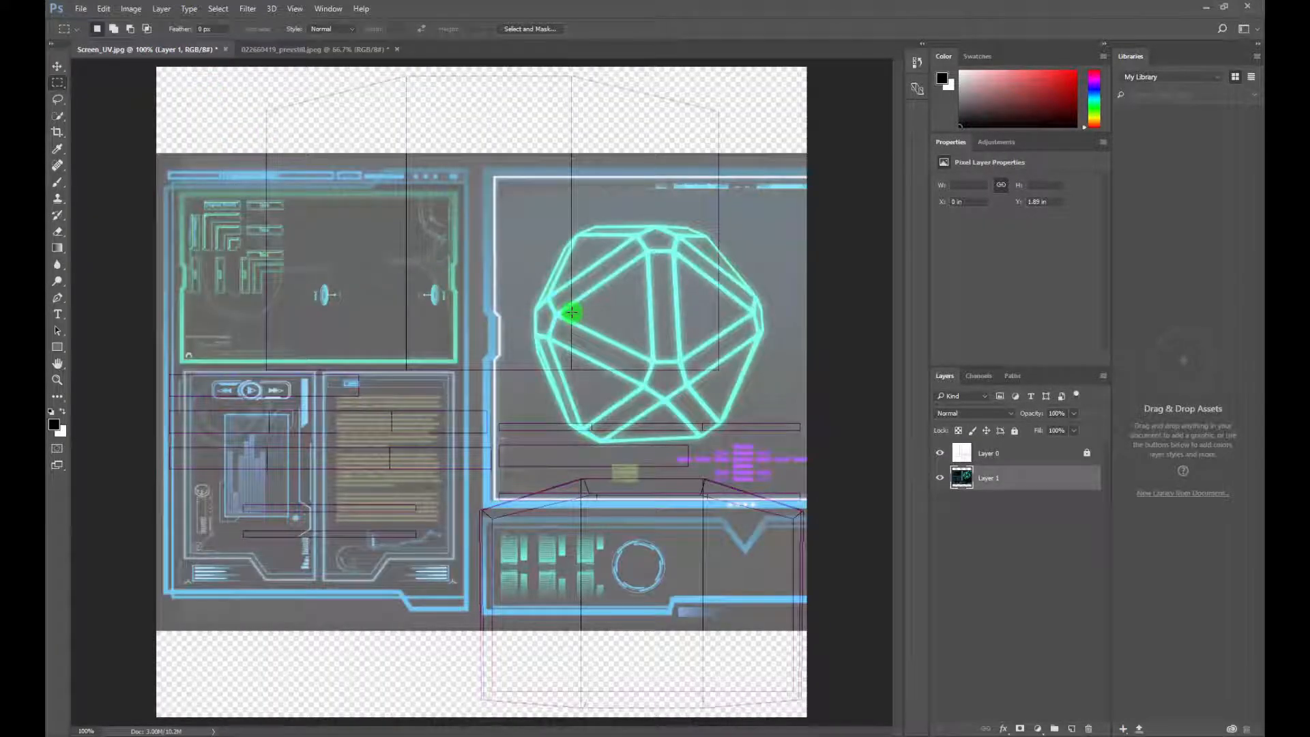
# Scale the pasted interface graphic to about 40% width and 47% height and move it over the large upper UV shell
pyautogui.hotkey('ctrl', 't')
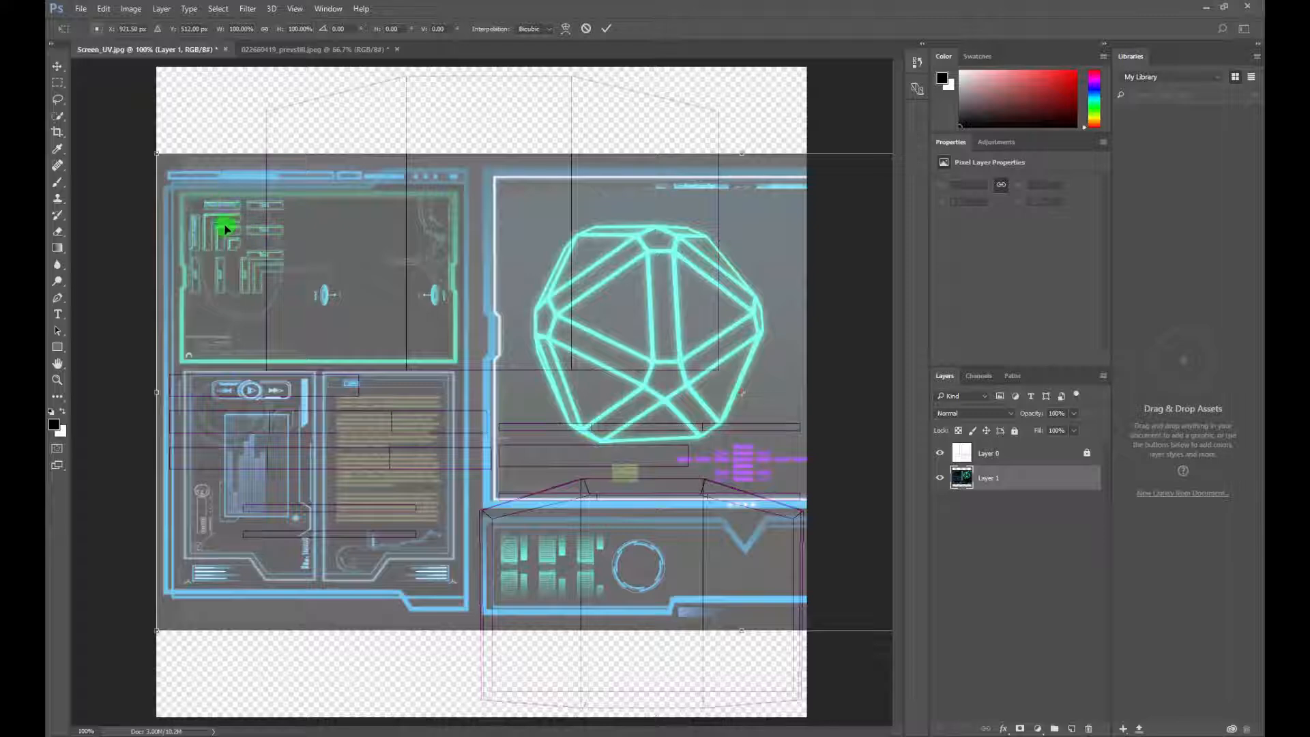
pyautogui.moveTo(155, 155); pyautogui.dragTo(344, 231)
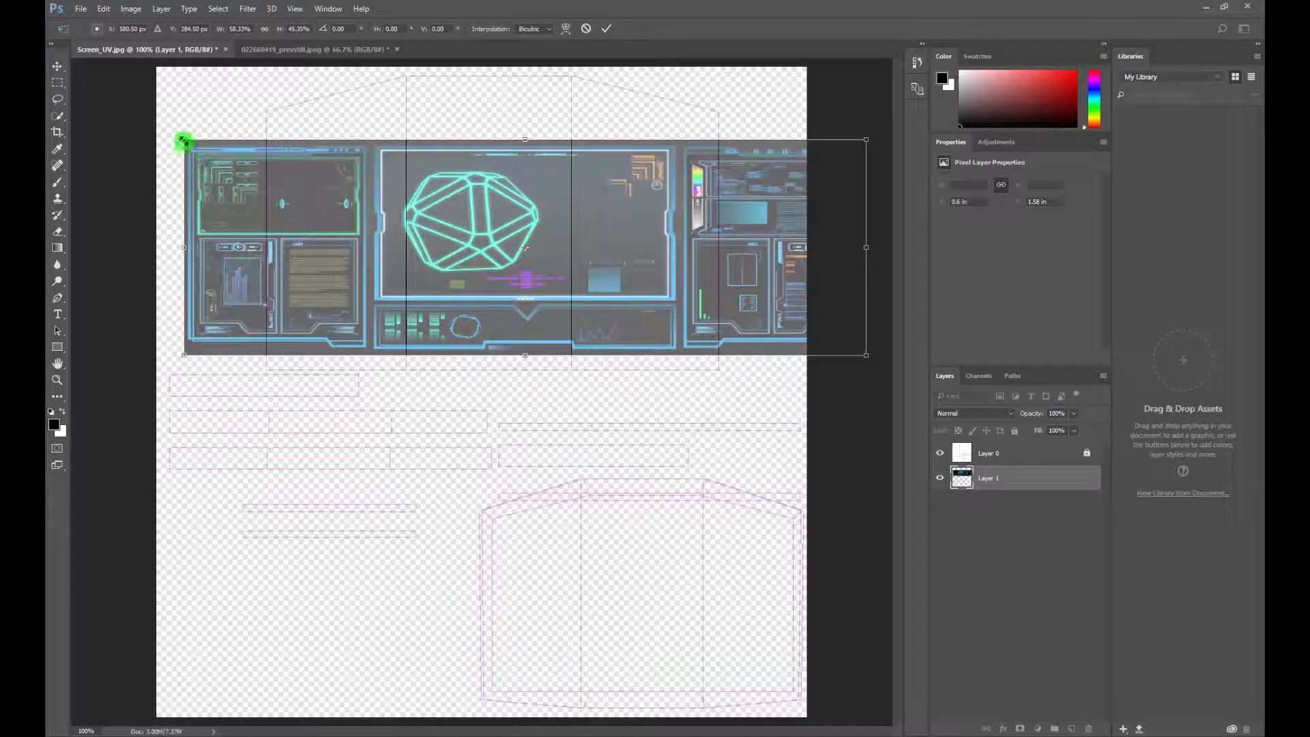
pyautogui.moveTo(183, 140); pyautogui.dragTo(347, 191)
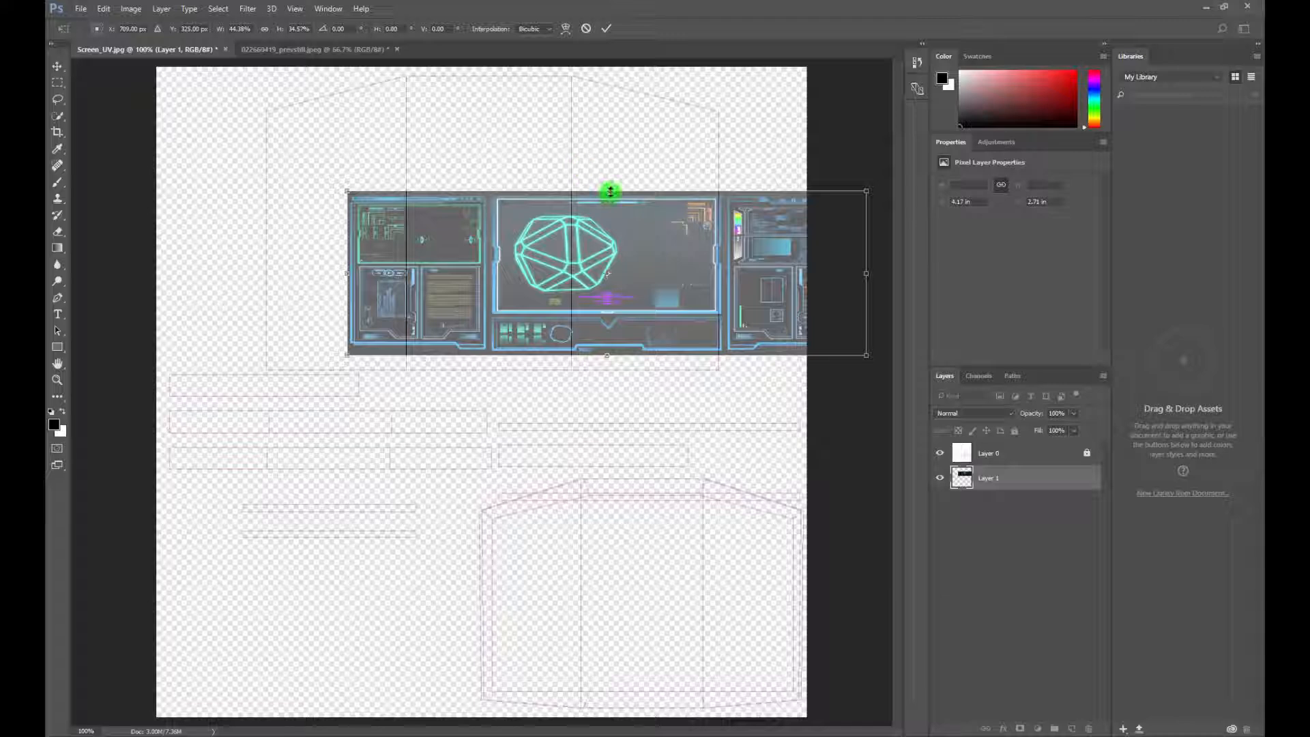
pyautogui.moveTo(609, 191); pyautogui.dragTo(608, 119)
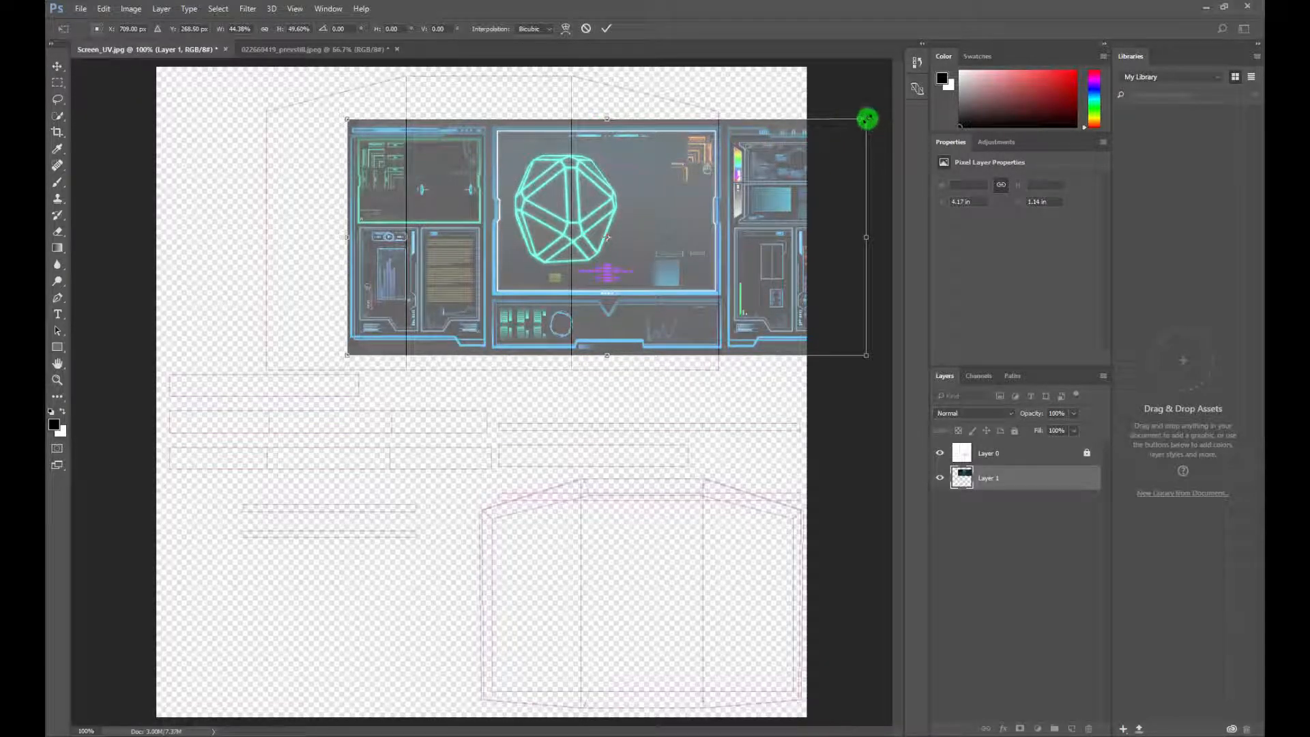
pyautogui.moveTo(860, 125); pyautogui.dragTo(845, 132)
pyautogui.moveTo(678, 225); pyautogui.dragTo(586, 244)
pyautogui.moveTo(749, 257); pyautogui.dragTo(713, 252)
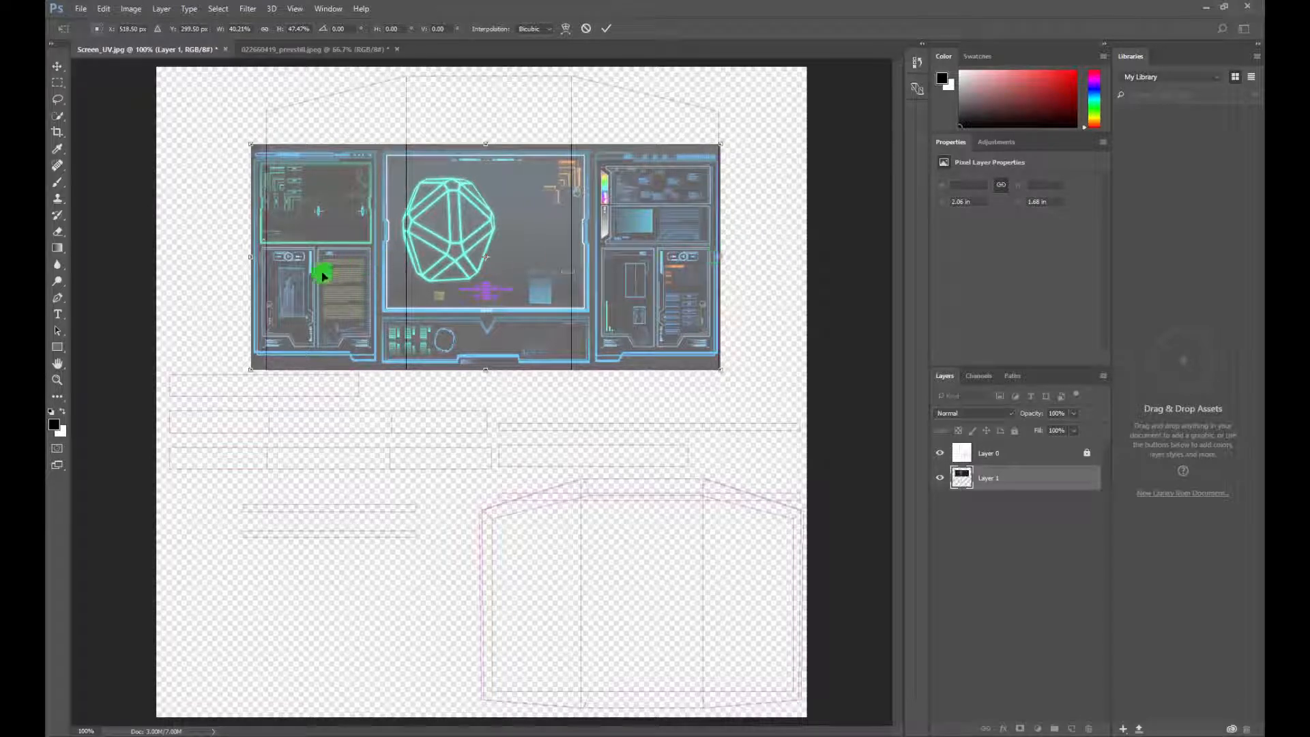
# Fit the graphic to the upper UV shell's side edges and shoulder corners, at about 39% width and 54% height
pyautogui.moveTo(251, 259); pyautogui.dragTo(264, 258)
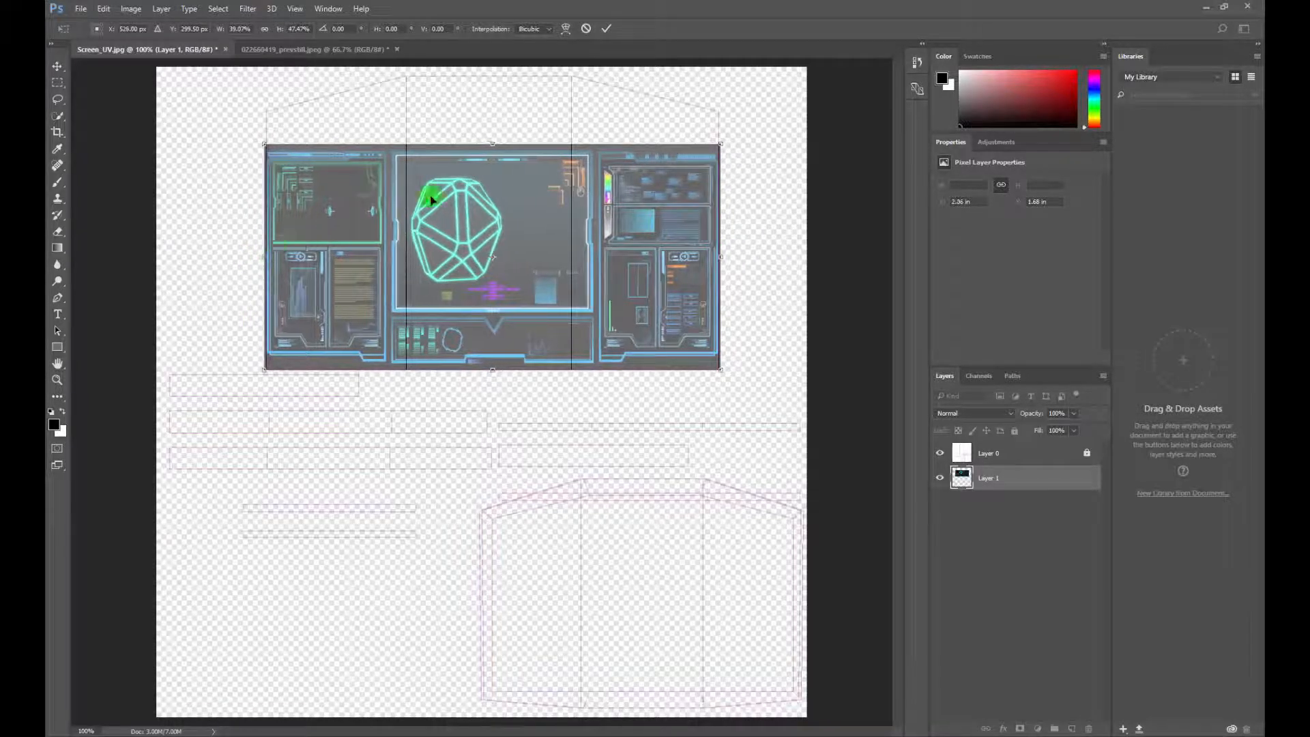
pyautogui.moveTo(495, 143); pyautogui.dragTo(494, 109)
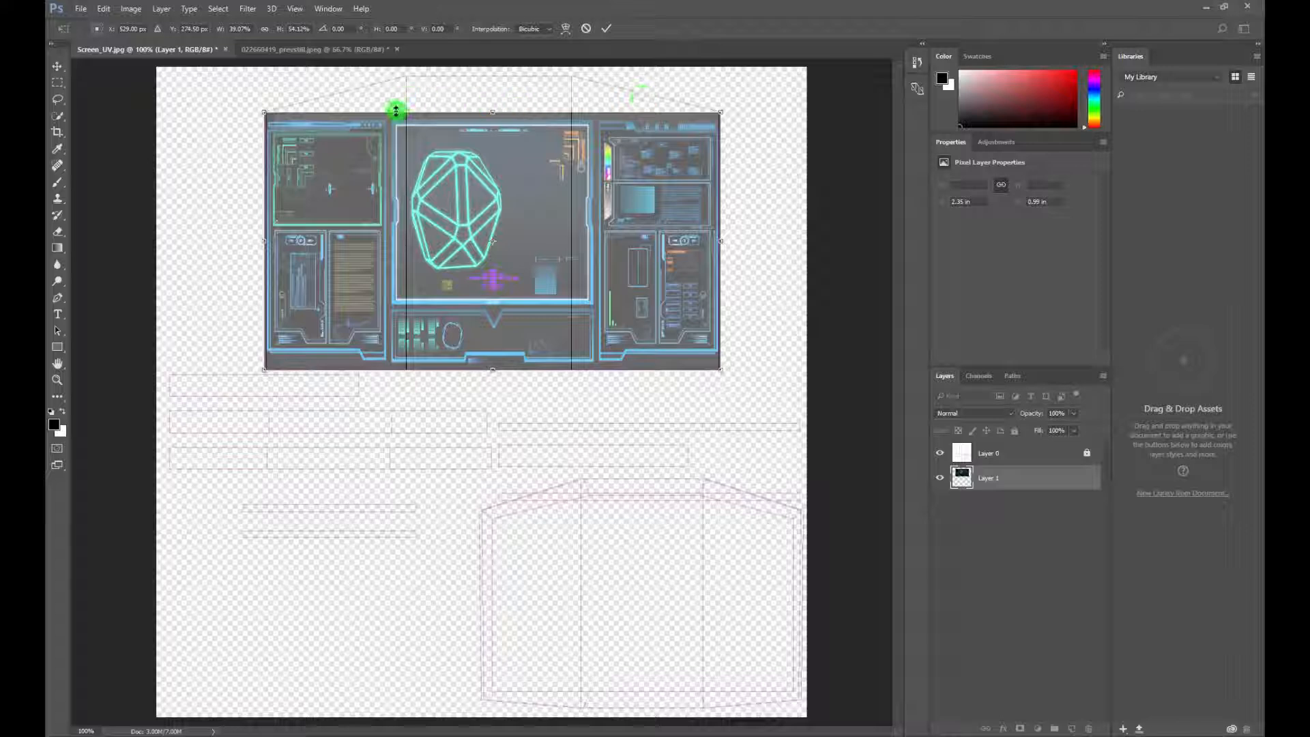
pyautogui.moveTo(489, 173); pyautogui.dragTo(483, 183)
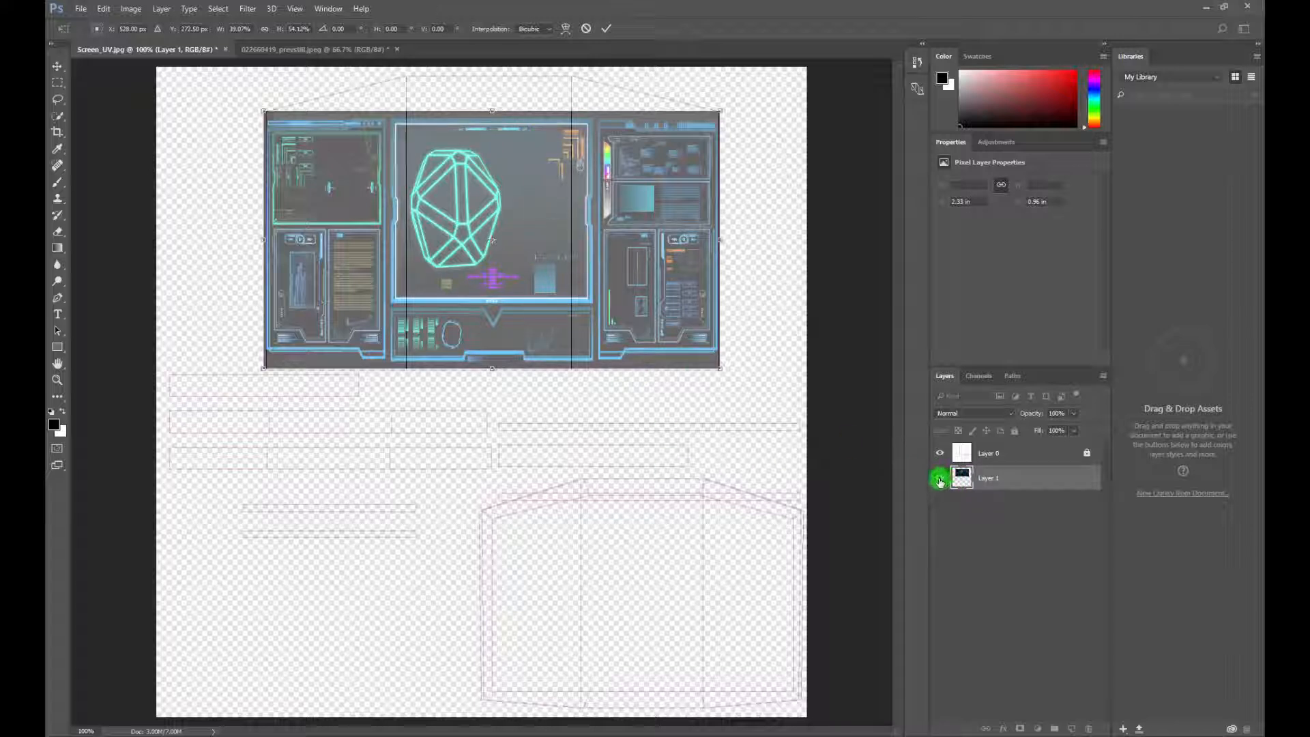
pyautogui.press('Return')
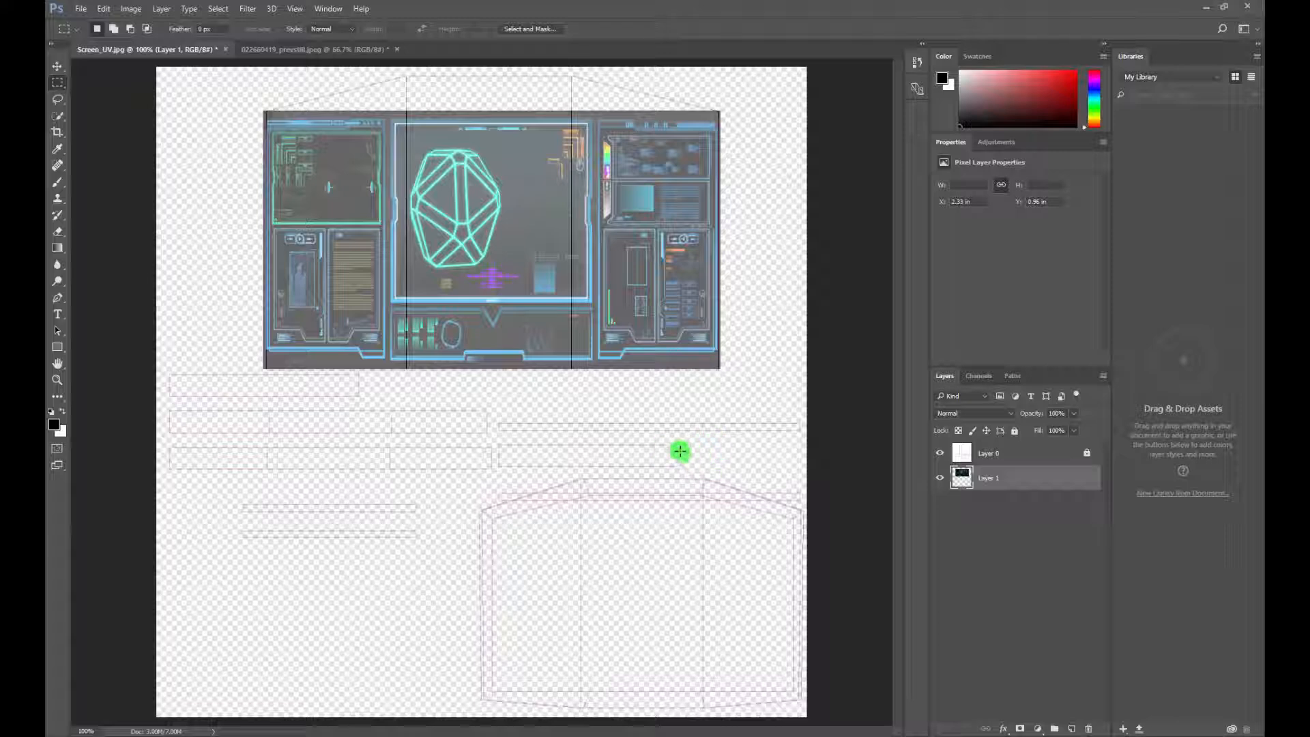
# Hide the UV template layer and save the texture to the Desktop as the JPEG Screen_UV_Diffuse.jpg with quality 8 (High)
pyautogui.click(946, 453)
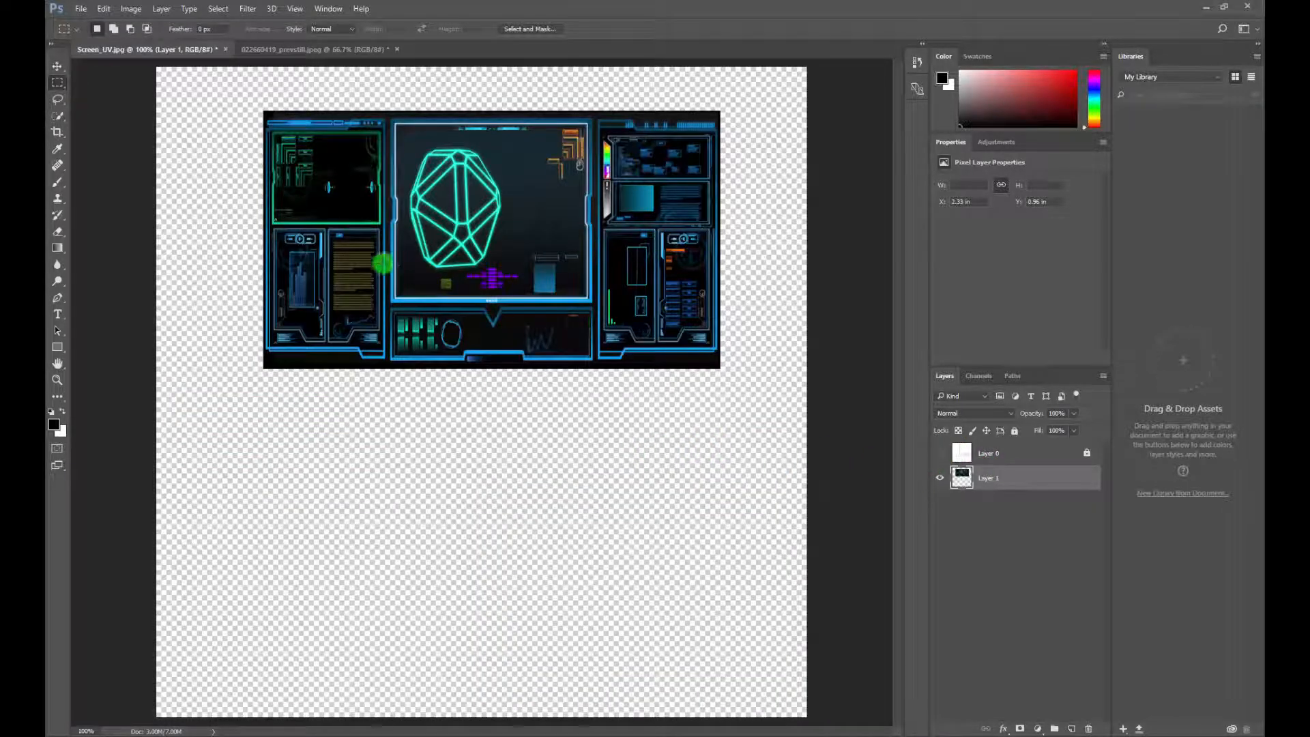
pyautogui.click(80, 10)
pyautogui.click(120, 150)
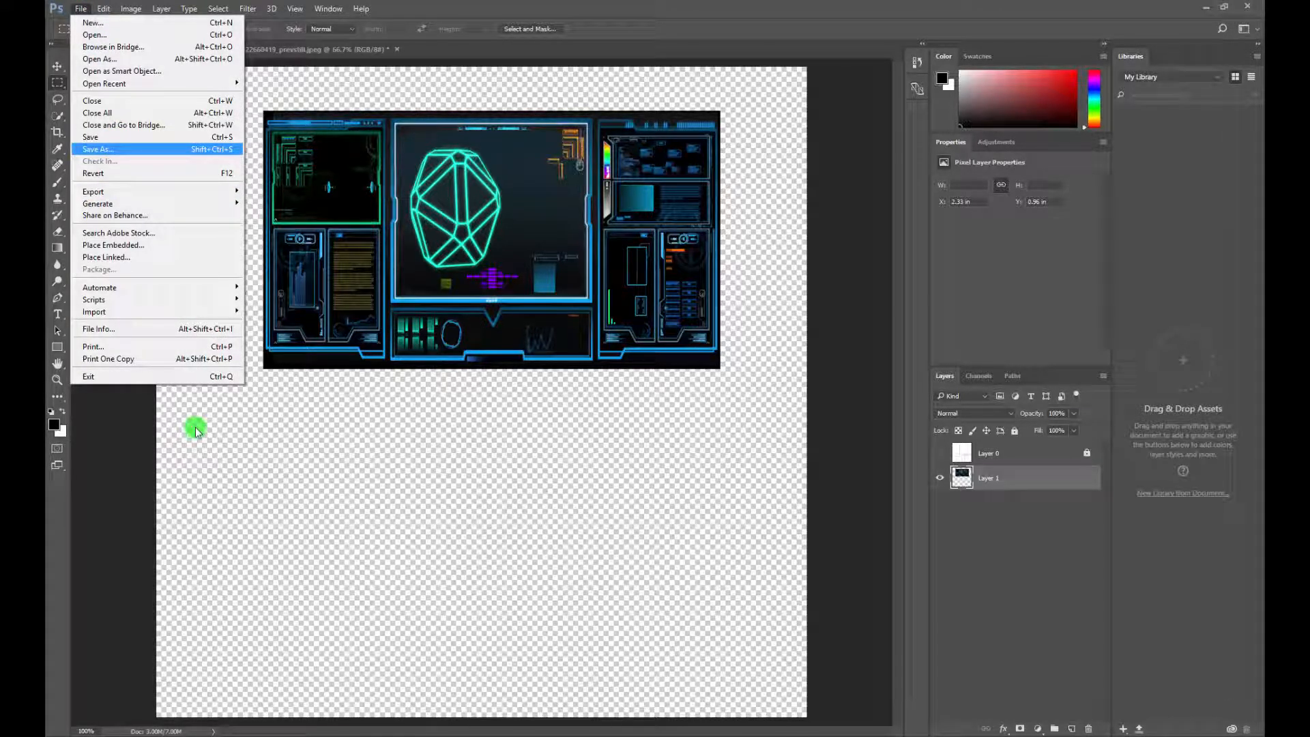
pyautogui.click(205, 332)
pyautogui.click(182, 423)
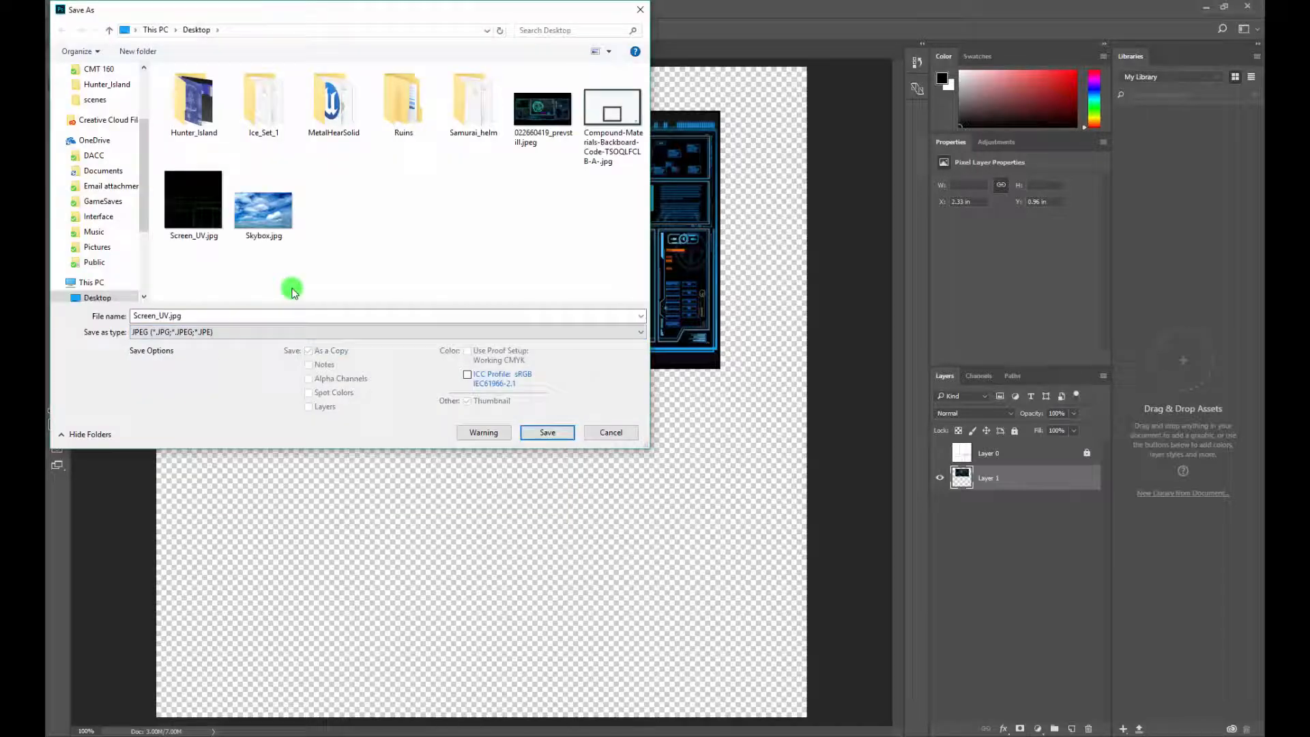
pyautogui.doubleClick(223, 314)
pyautogui.doubleClick(171, 315)
pyautogui.click(170, 316)
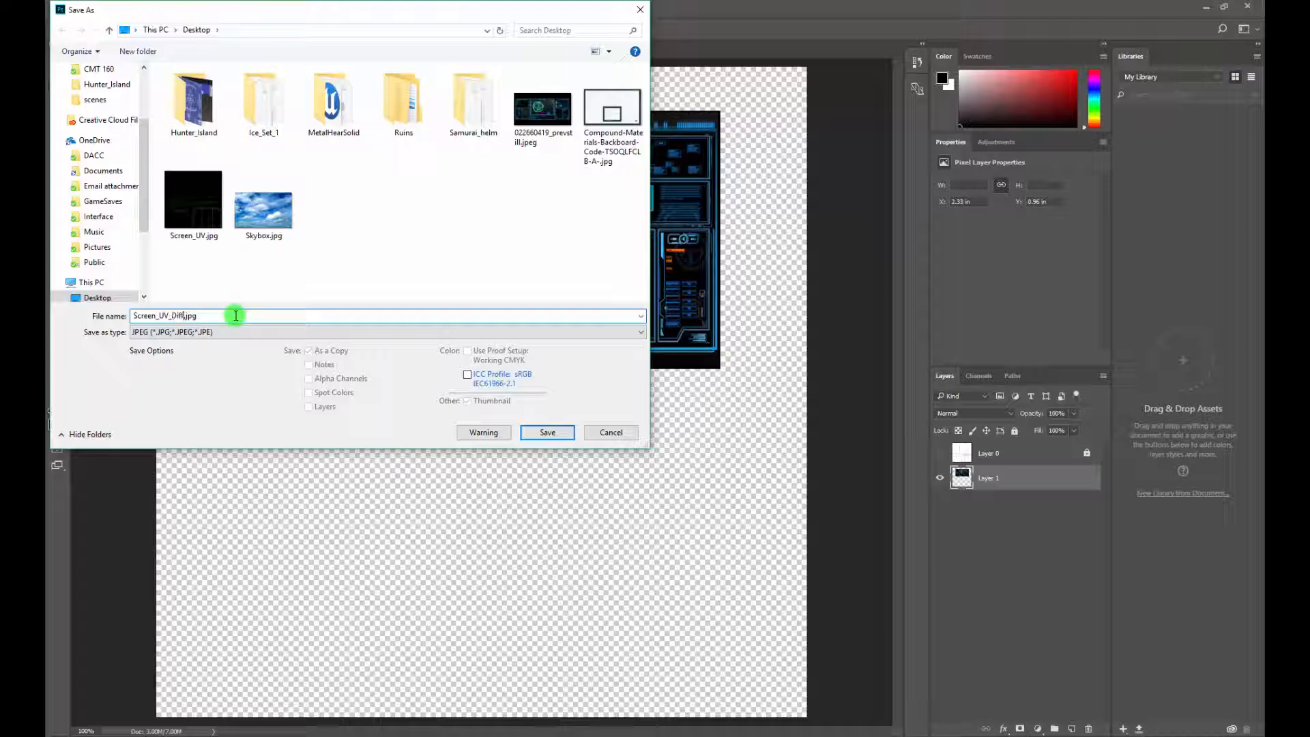
pyautogui.write('_Diffuse')
pyautogui.press('Return')
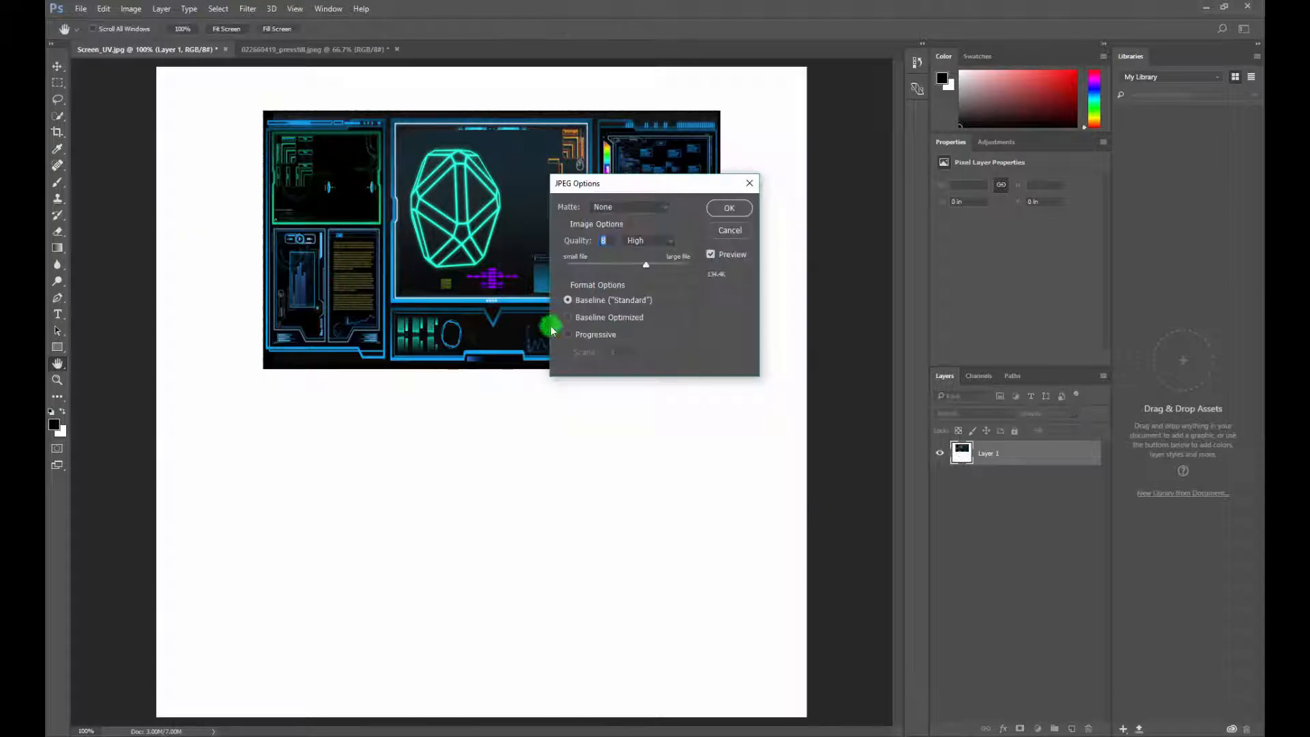
pyautogui.press('Return')
# Switch to 3ds Max, close the UV editor and bring up the model's 02 - Default material in the Material Editor
pyautogui.press('m')
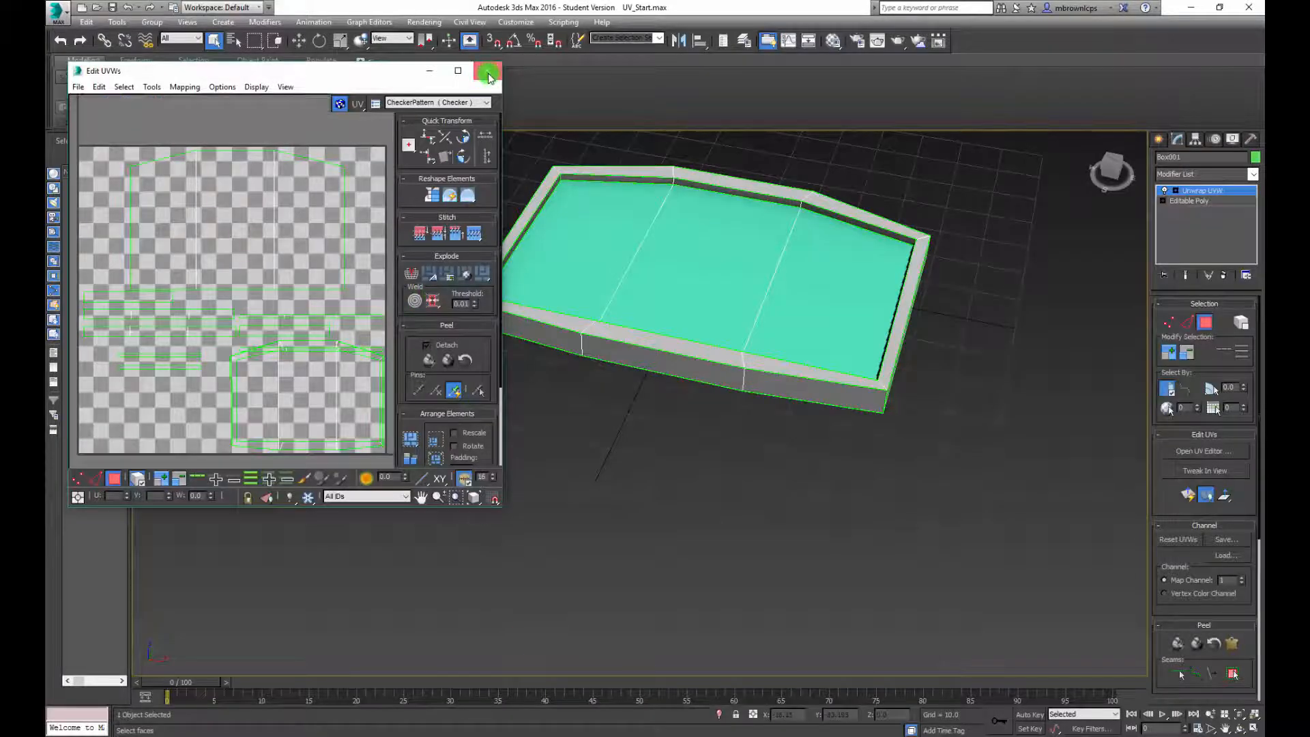
pyautogui.click(489, 76)
pyautogui.click(832, 40)
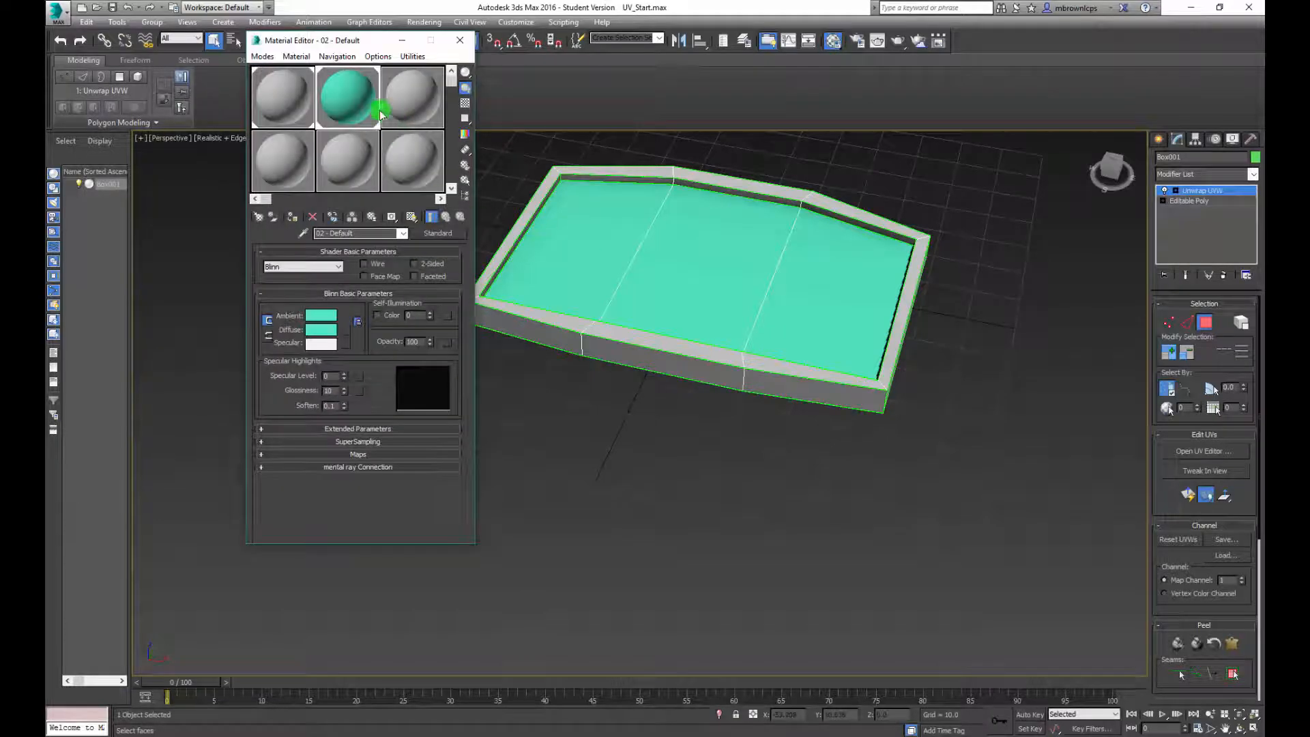
pyautogui.moveTo(379, 109); pyautogui.dragTo(612, 207)
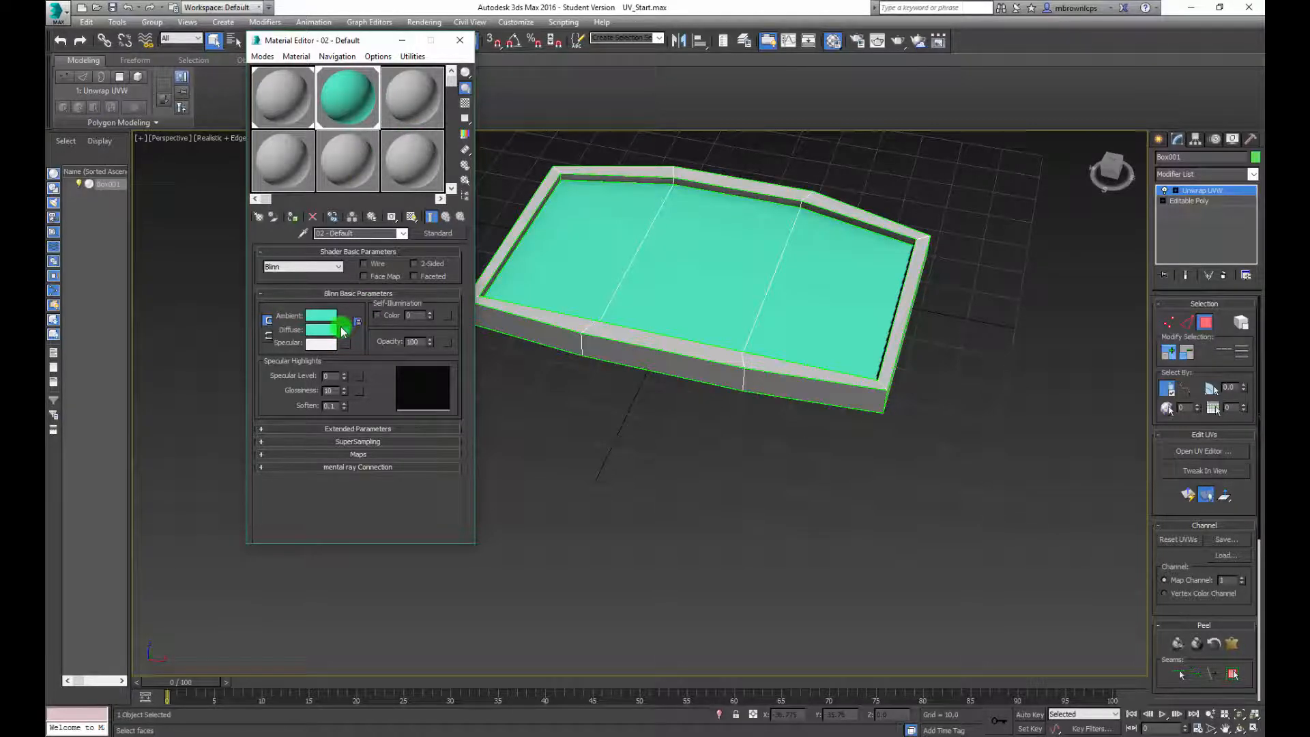
# Assign Screen_UV_Diffuse.jpg from the Desktop as a Bitmap in the material's Diffuse map slot
pyautogui.click(346, 329)
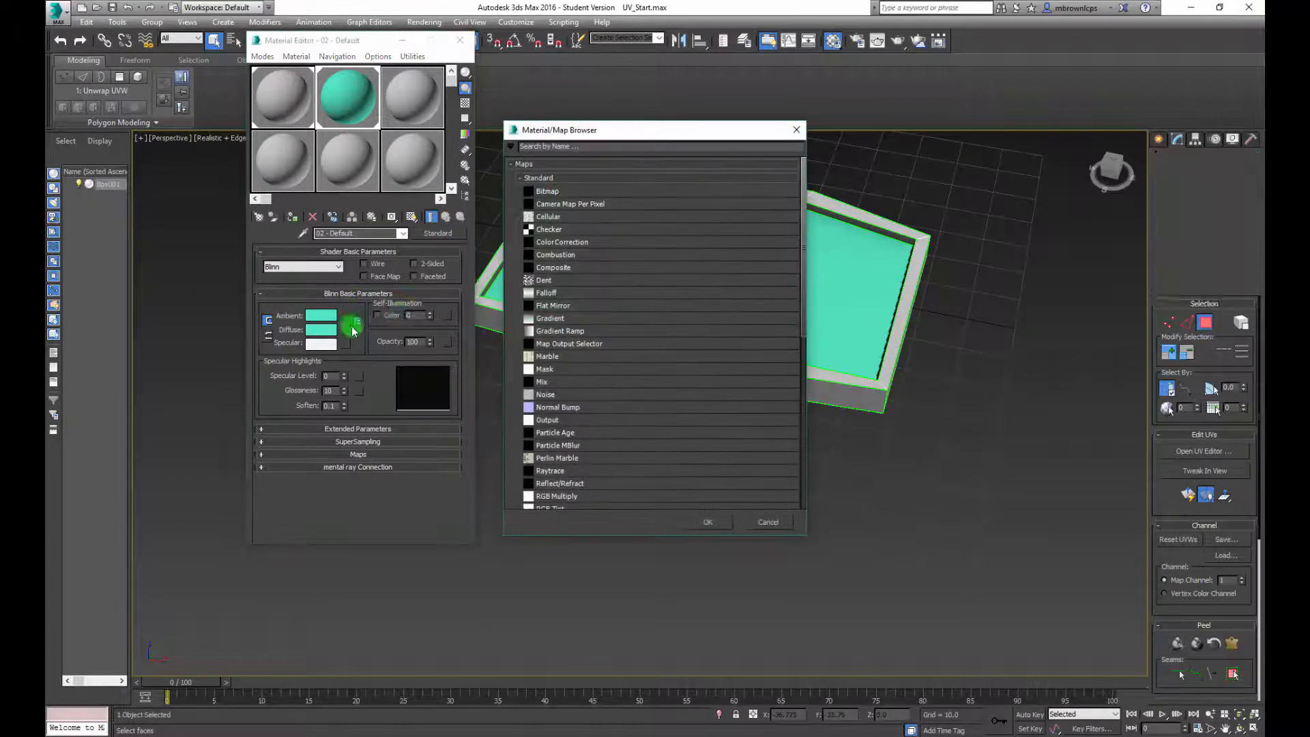
pyautogui.doubleClick(557, 192)
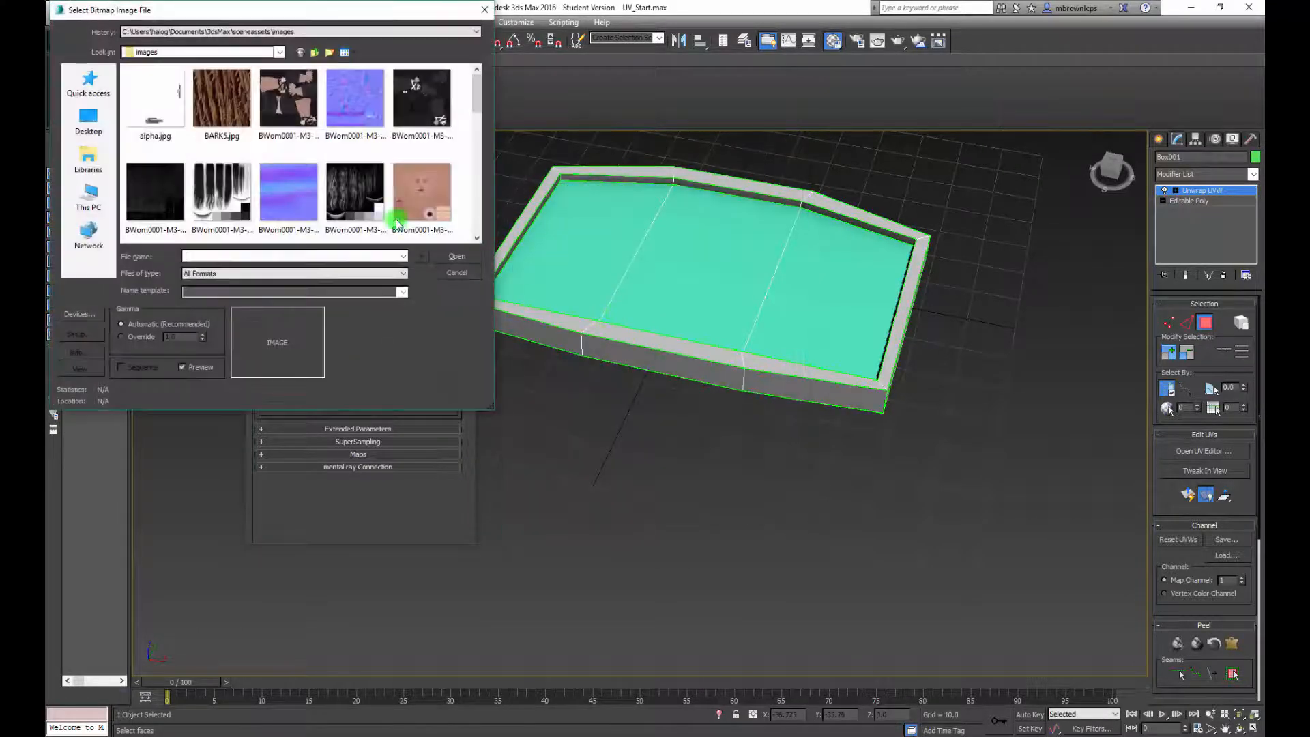
pyautogui.click(88, 120)
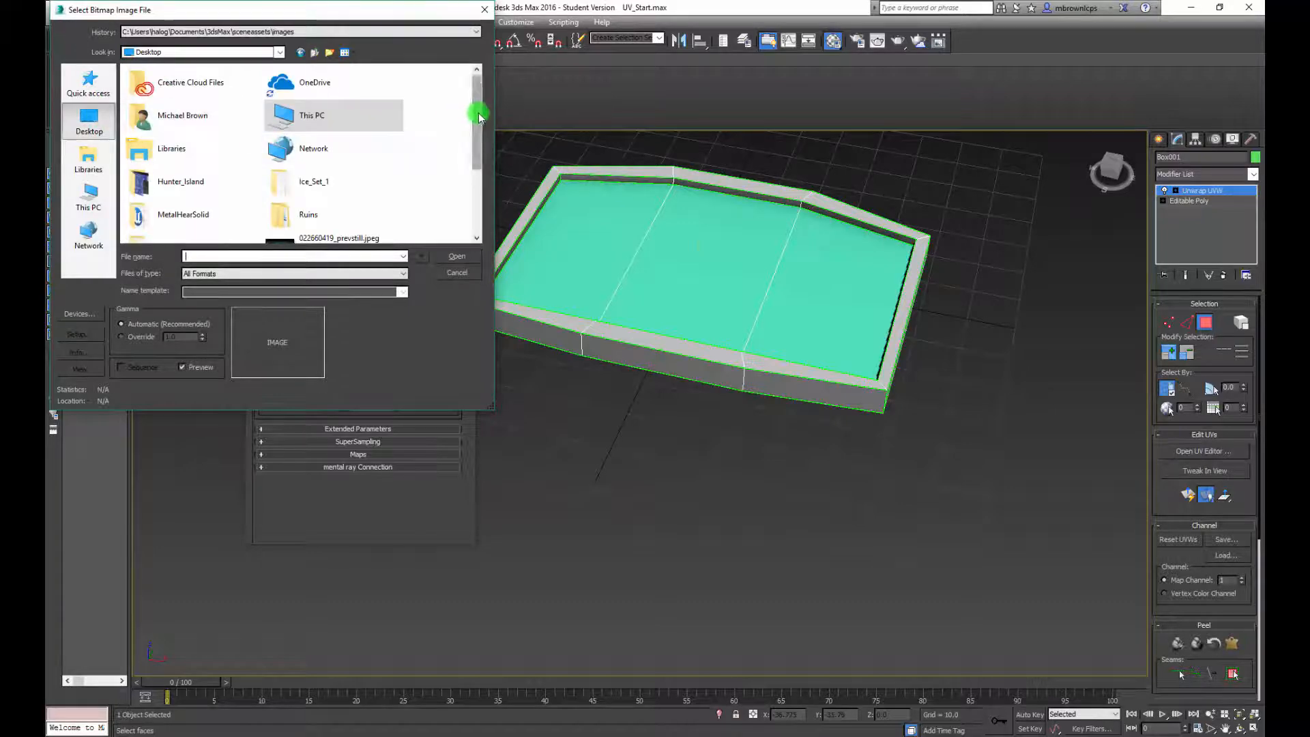
pyautogui.moveTo(477, 112); pyautogui.dragTo(492, 187)
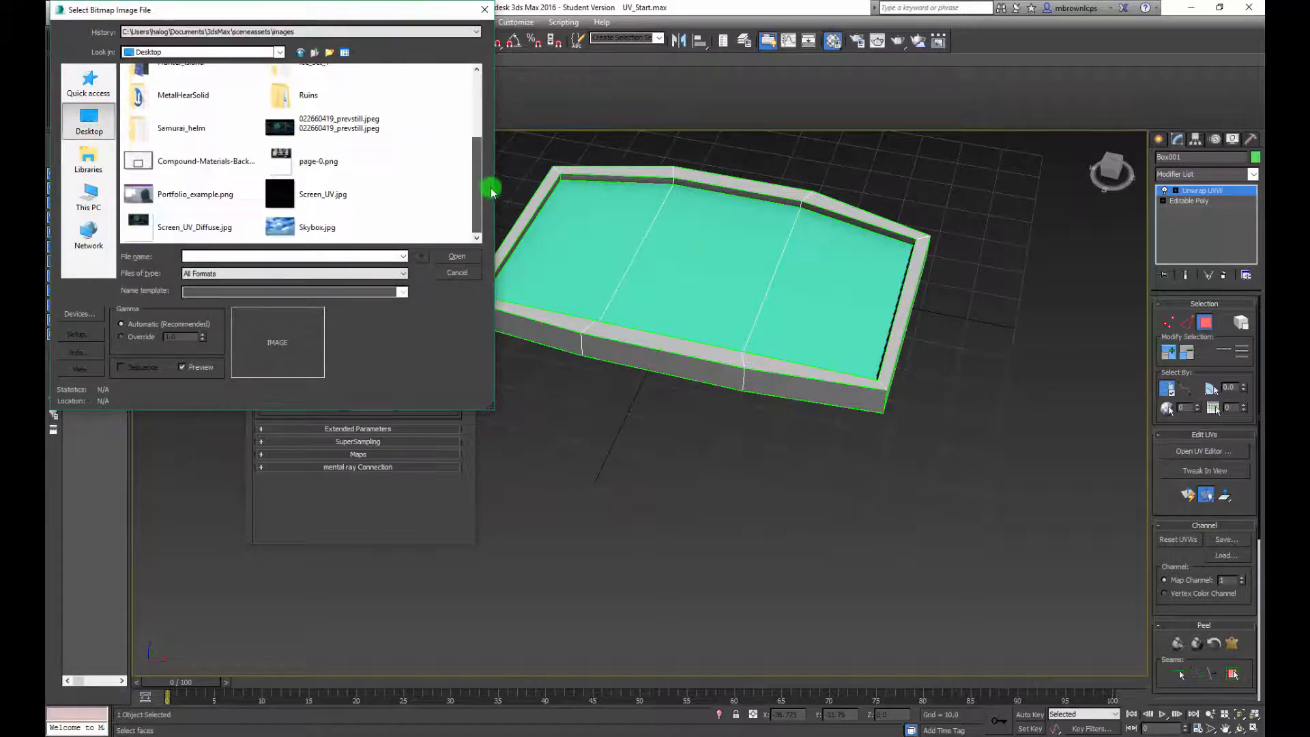
pyautogui.click(204, 225)
pyautogui.click(455, 256)
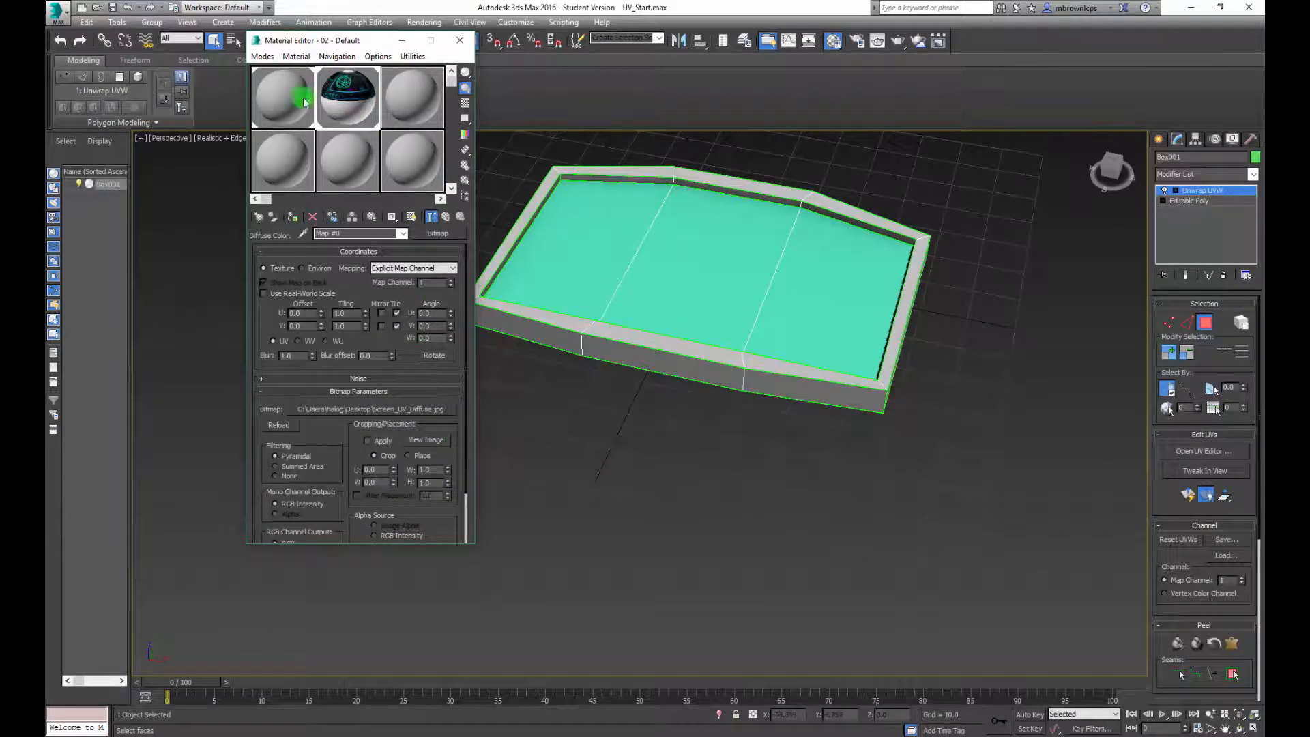
# Show the material in the viewport as Realistic Materials with Maps and minimize the Material Editor
pyautogui.click(295, 58)
pyautogui.moveTo(423, 316)
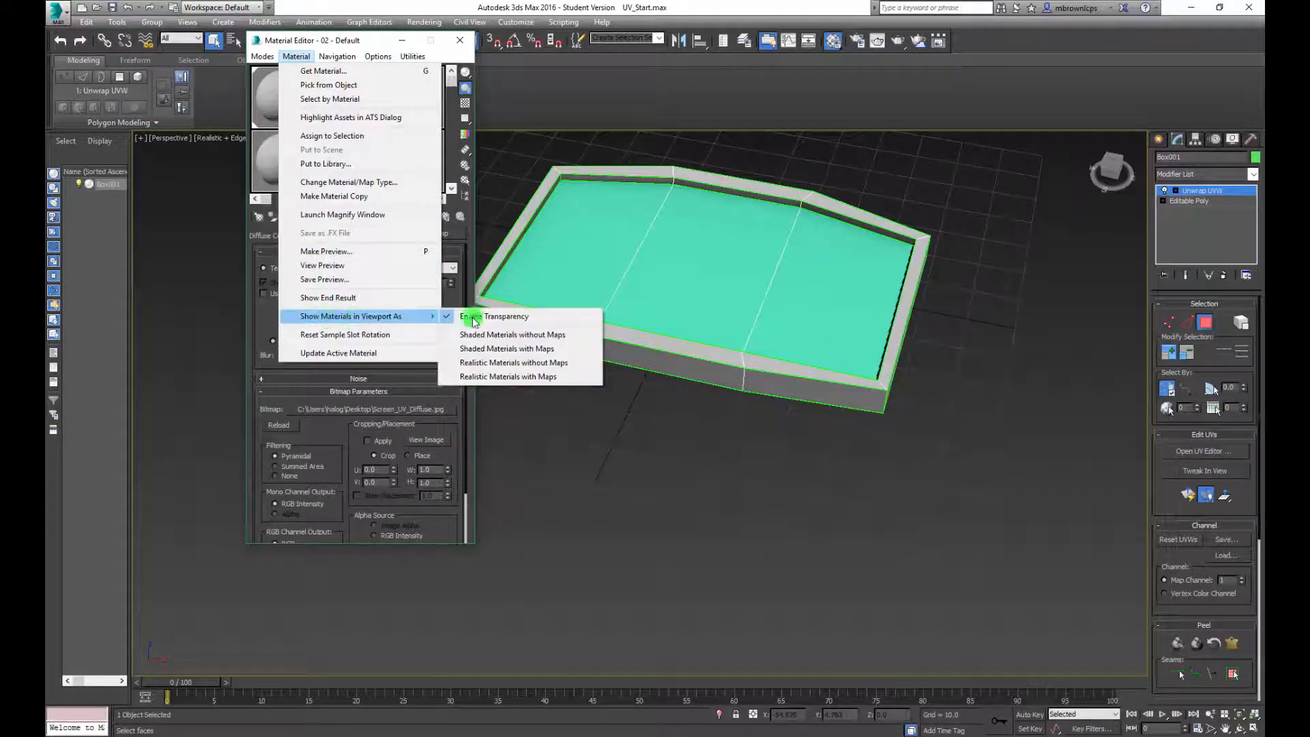
pyautogui.click(506, 376)
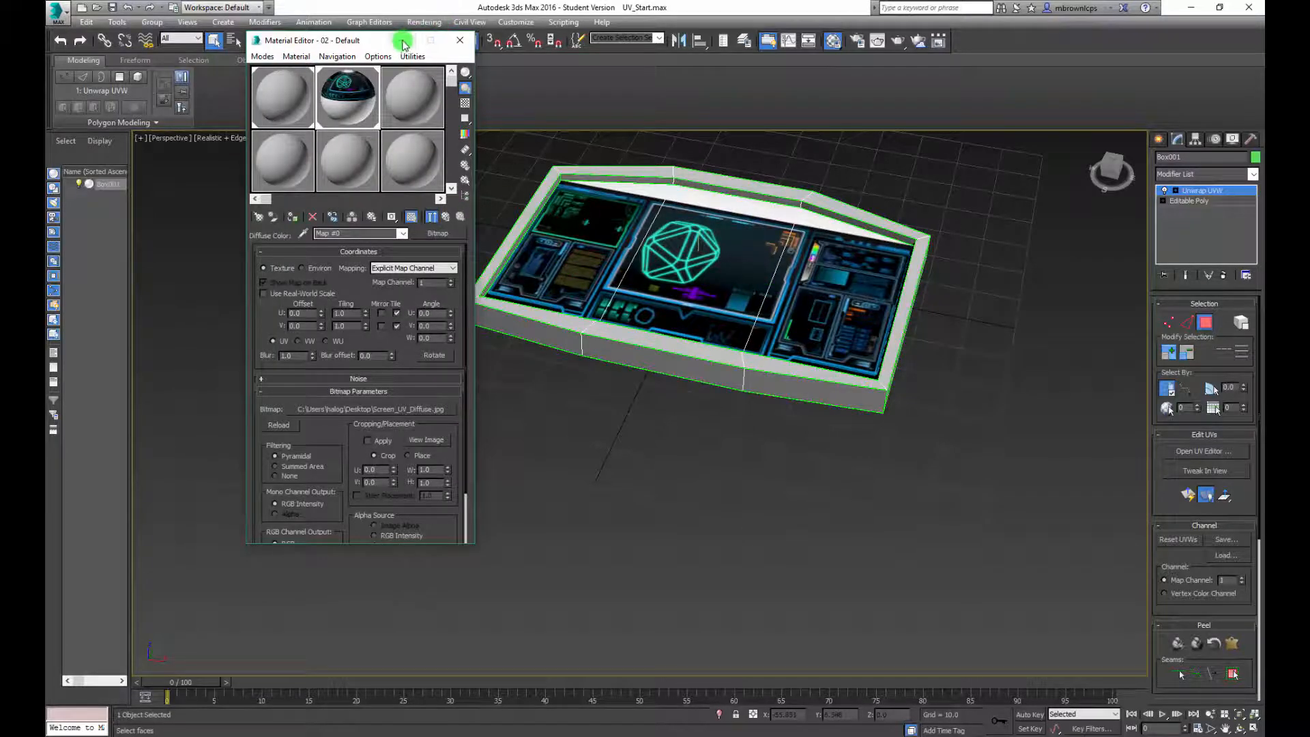
pyautogui.click(403, 45)
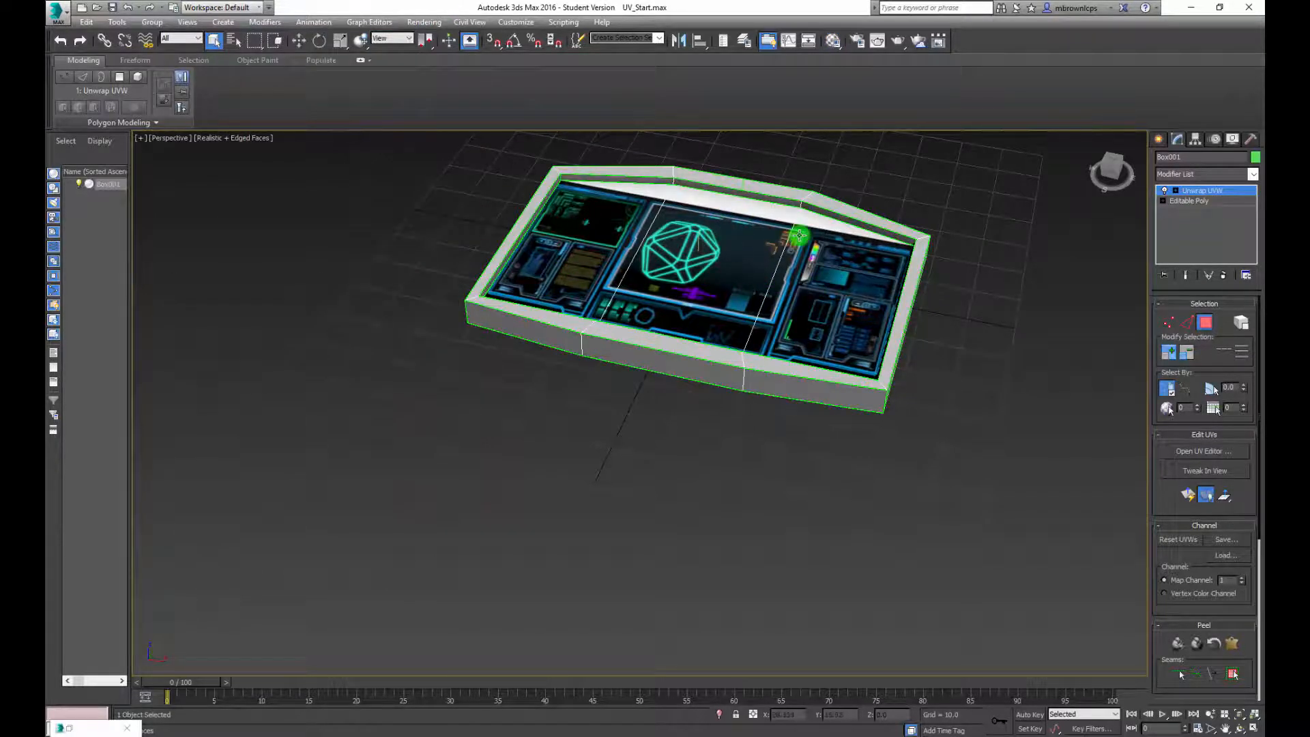
# Open the model in the UV editor and select the two upper middle vertices of the screen's UV shell
pyautogui.moveTo(791, 239); pyautogui.dragTo(564, 298, button='middle')
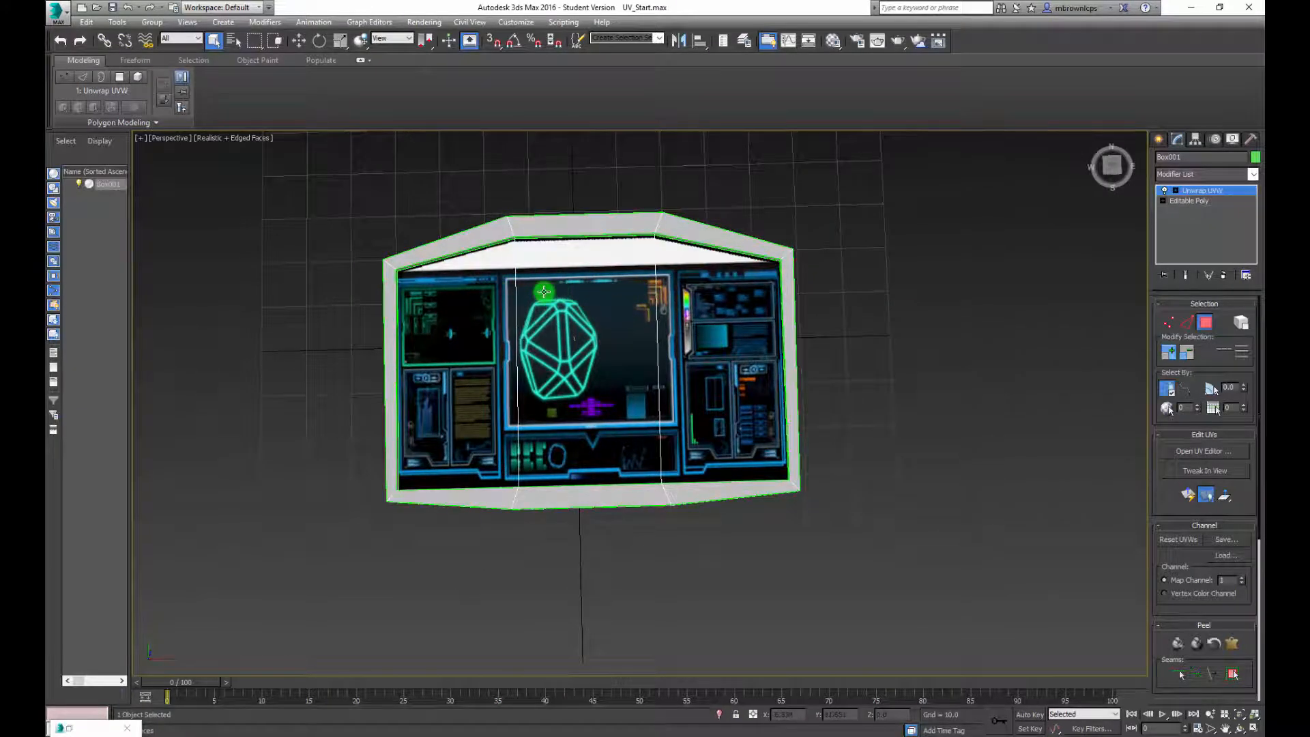
pyautogui.click(1202, 451)
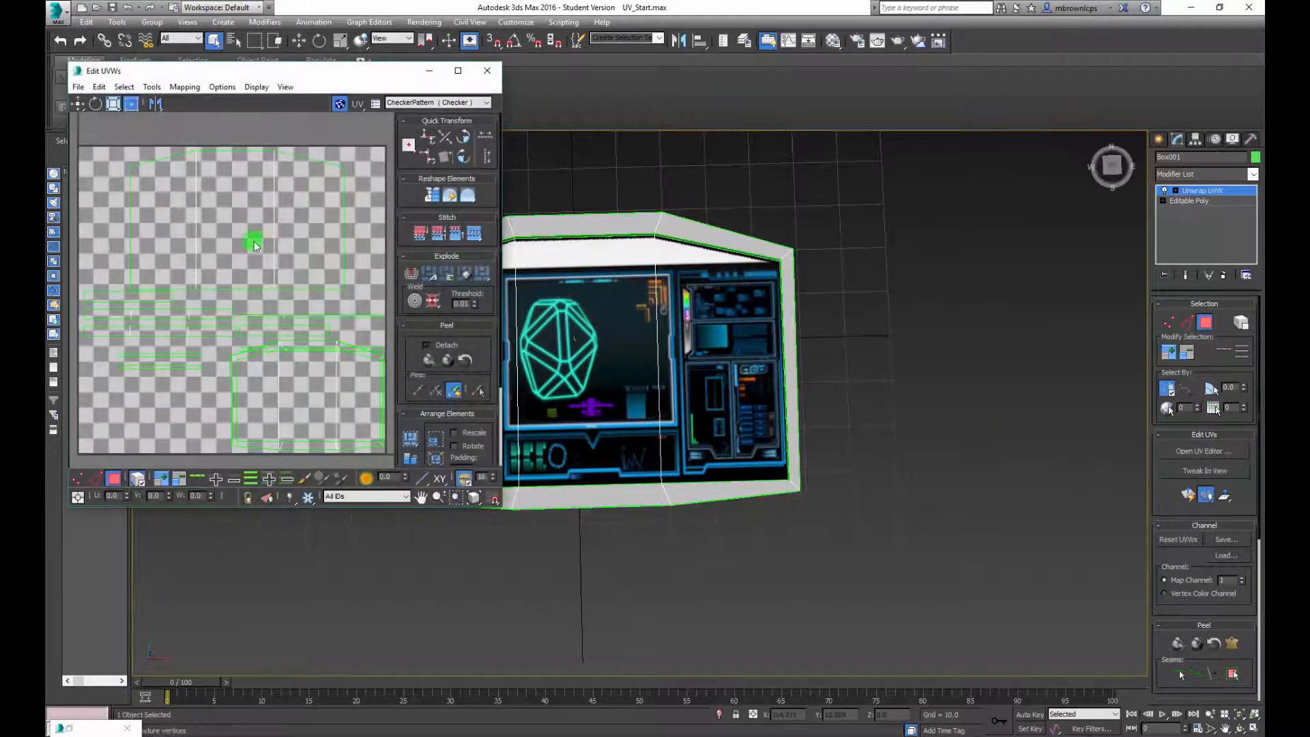
pyautogui.click(254, 240)
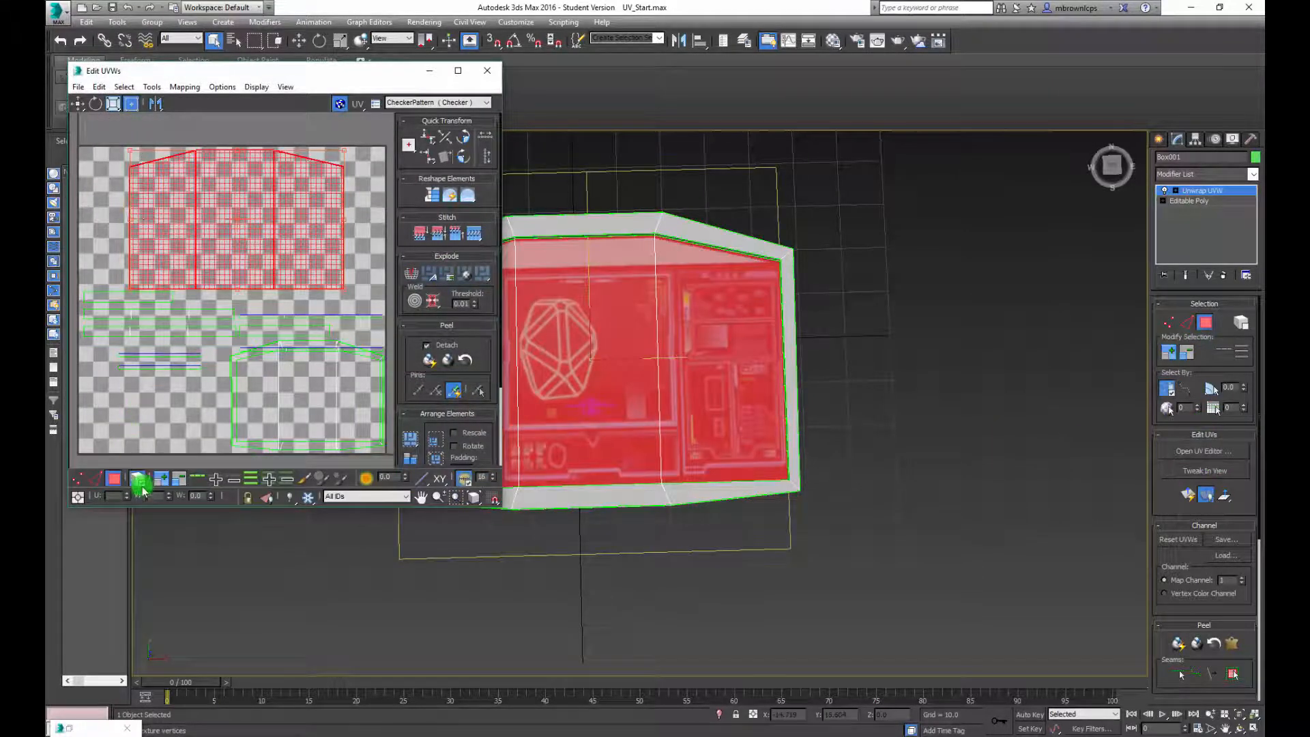
pyautogui.click(77, 480)
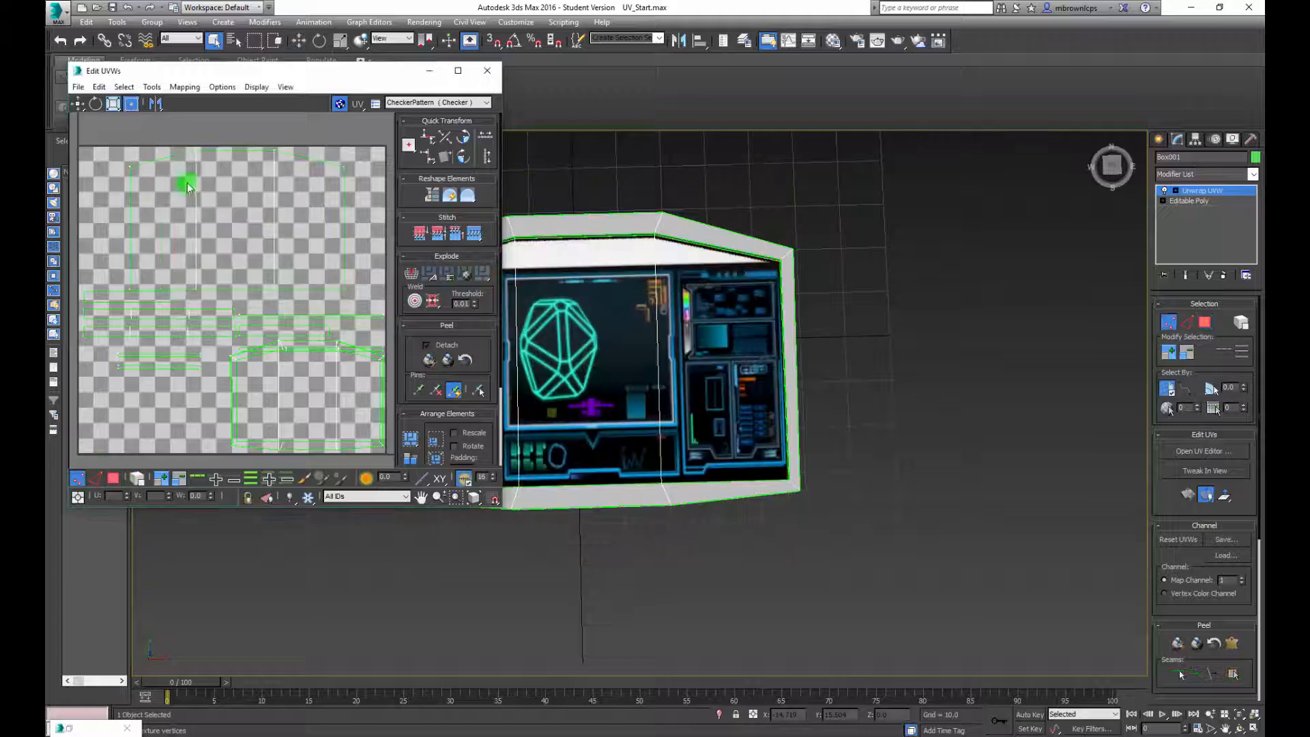
pyautogui.moveTo(262, 159); pyautogui.dragTo(288, 162)
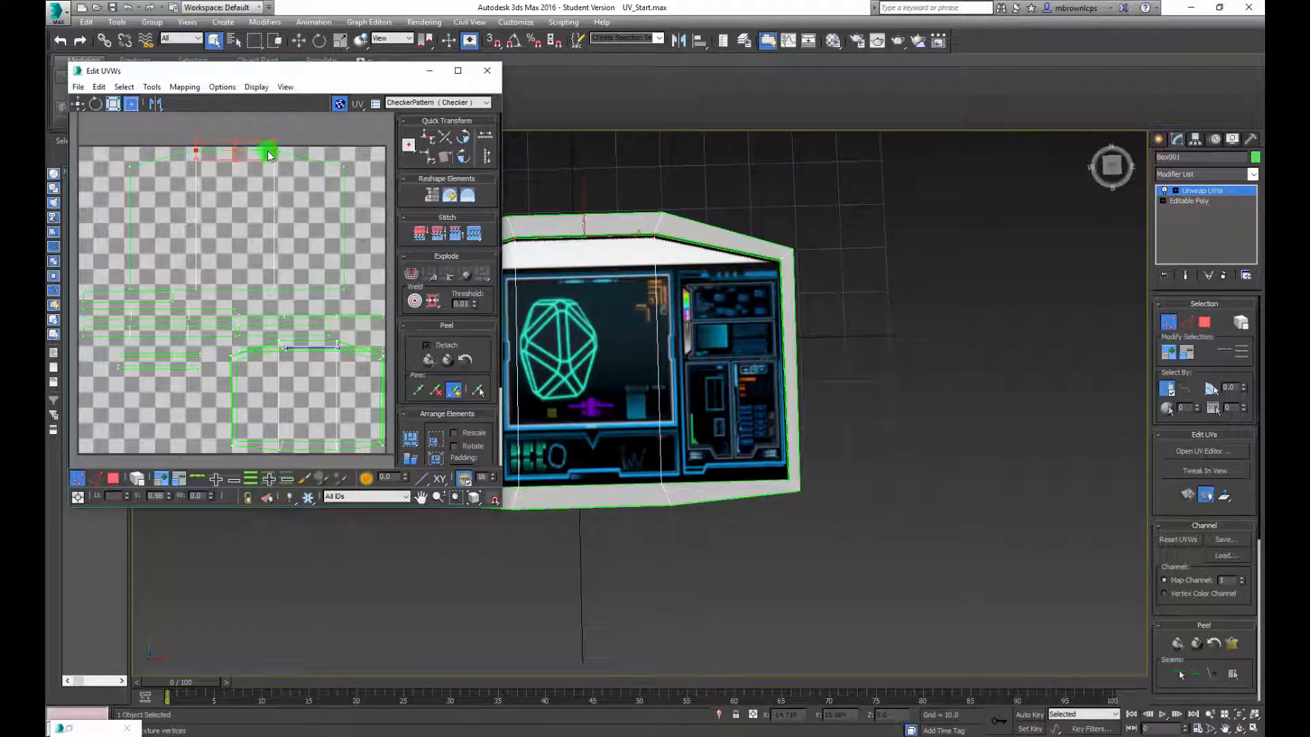
# Move the two selected UV vertices straight down level with the shell's outer upper corners, and close the UV editor
pyautogui.click(81, 105)
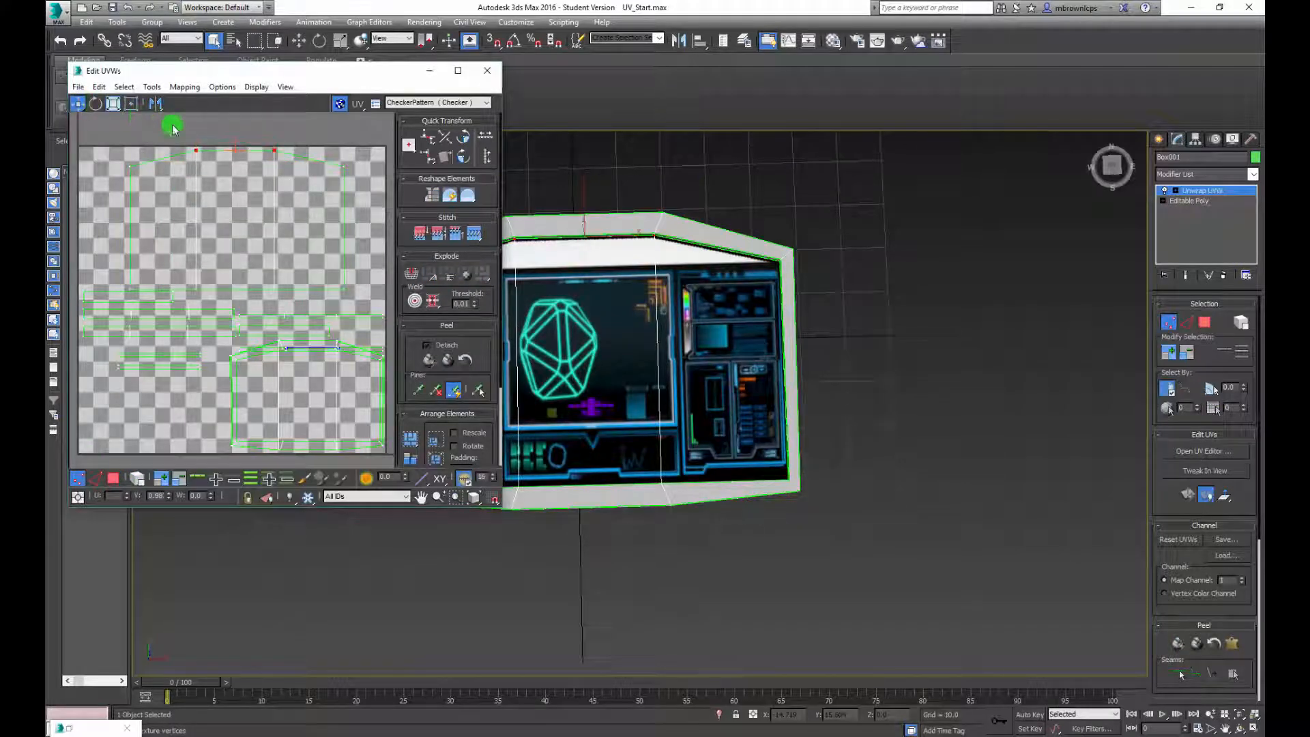
pyautogui.moveTo(79, 104); pyautogui.dragTo(79, 144)
pyautogui.click(196, 151)
pyautogui.moveTo(274, 154); pyautogui.dragTo(277, 166)
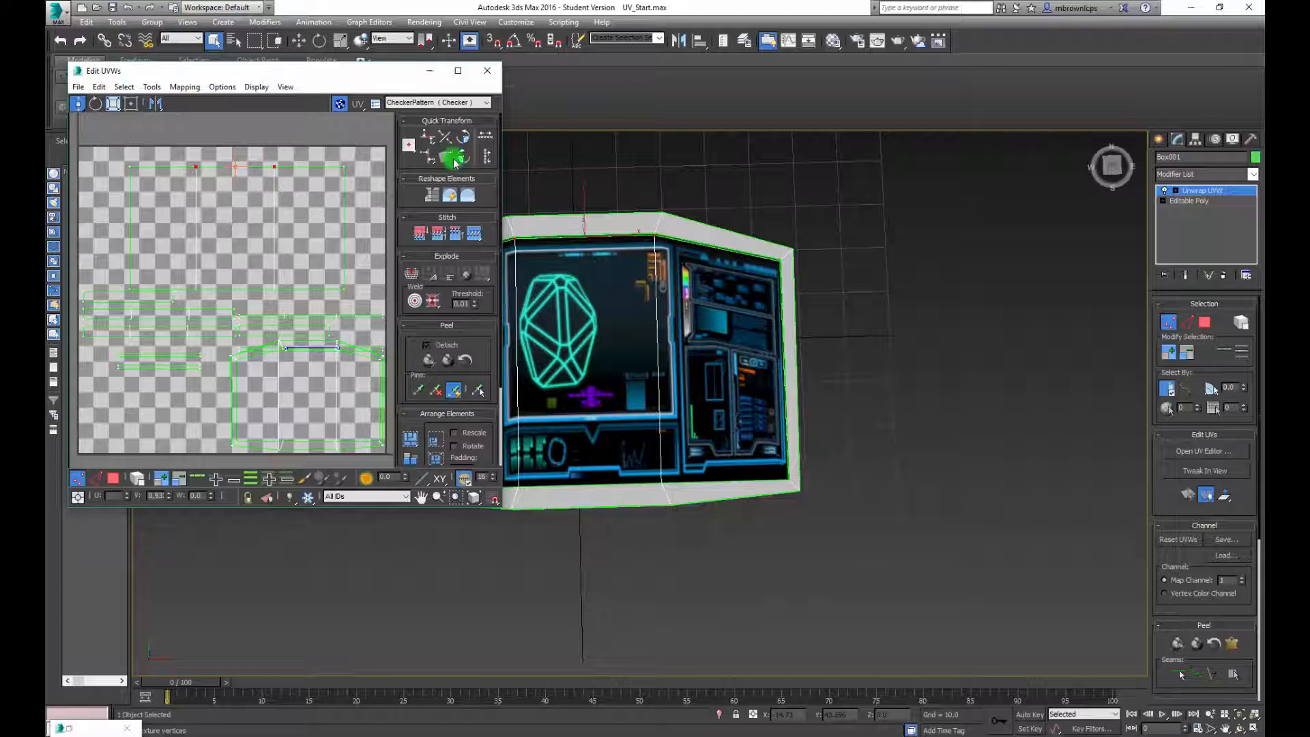
pyautogui.click(488, 70)
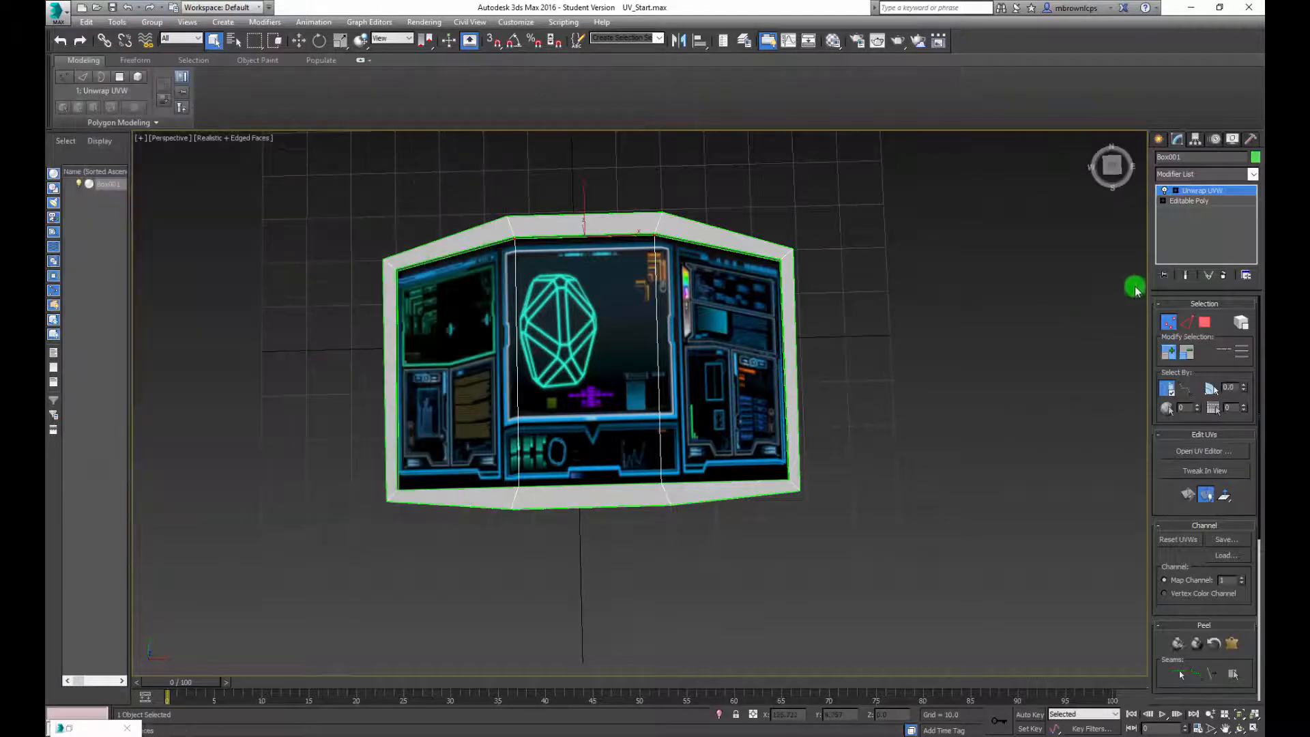
# Leave vertex sub-object mode of the Unwrap UVW modifier and deselect the box model
pyautogui.click(1170, 322)
pyautogui.moveTo(804, 315)
pyautogui.keyDown('alt'); pyautogui.mouseDown(button='middle')
pyautogui.moveTo(708, 272)
pyautogui.moveTo(655, 273)
pyautogui.moveTo(897, 325)
pyautogui.mouseUp(button='middle'); pyautogui.keyUp('alt')
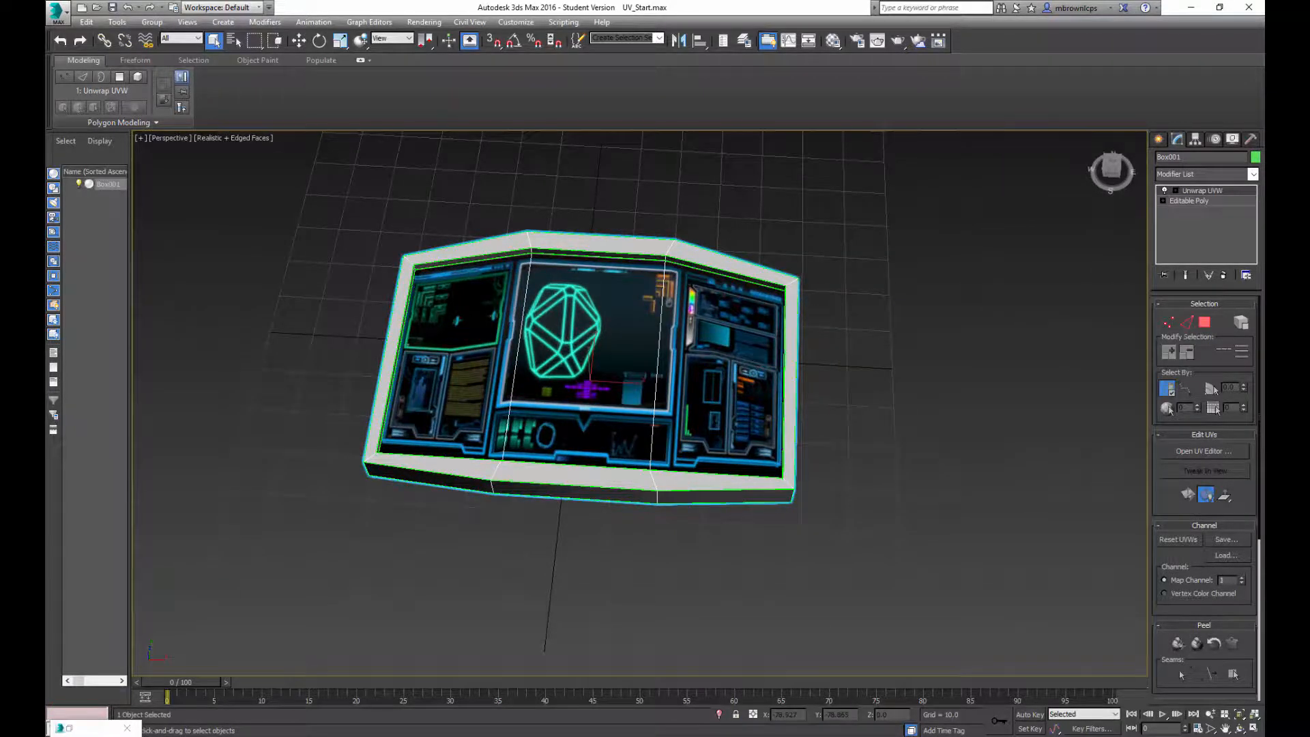
pyautogui.click(503, 733)
pyautogui.click(1208, 683)
pyautogui.click(860, 391)
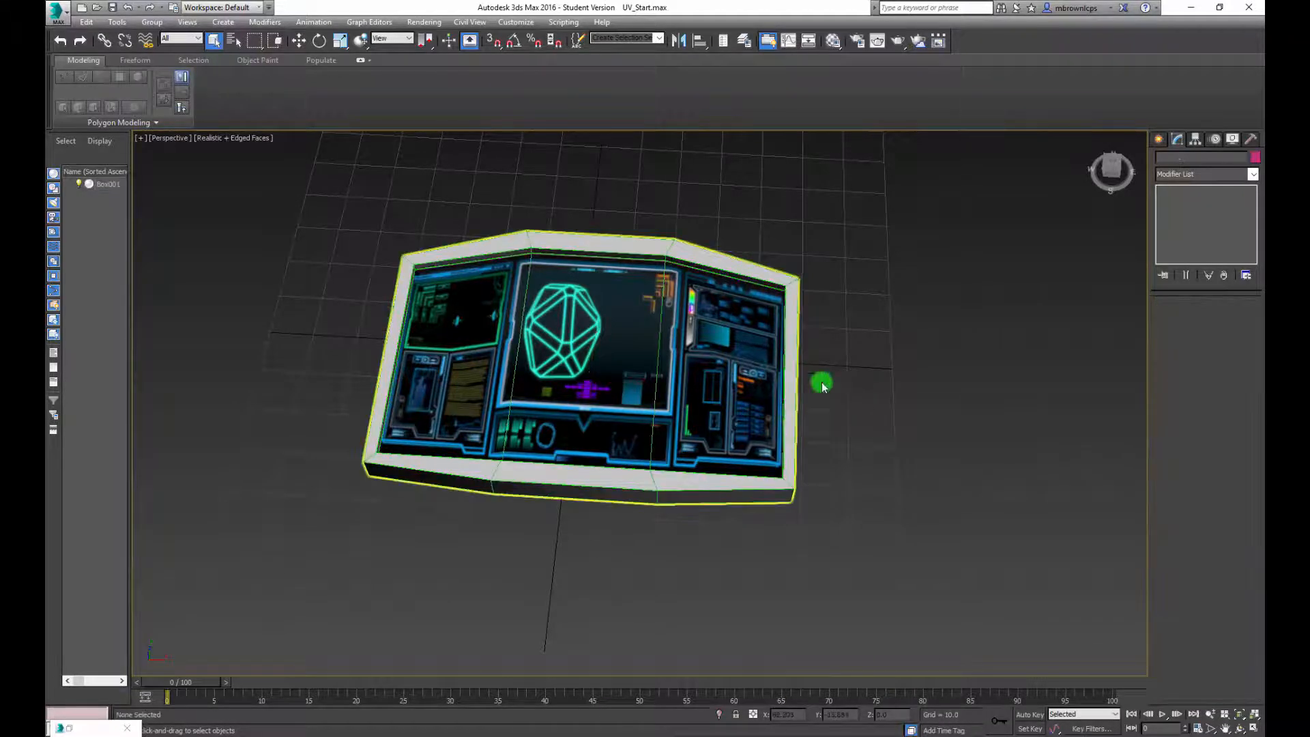
# Inspect the fitted screen texture on the model from several angles, with the box selected again
pyautogui.keyDown('alt'); pyautogui.moveTo(854, 365); pyautogui.dragTo(748, 433, button='middle'); pyautogui.keyUp('alt')
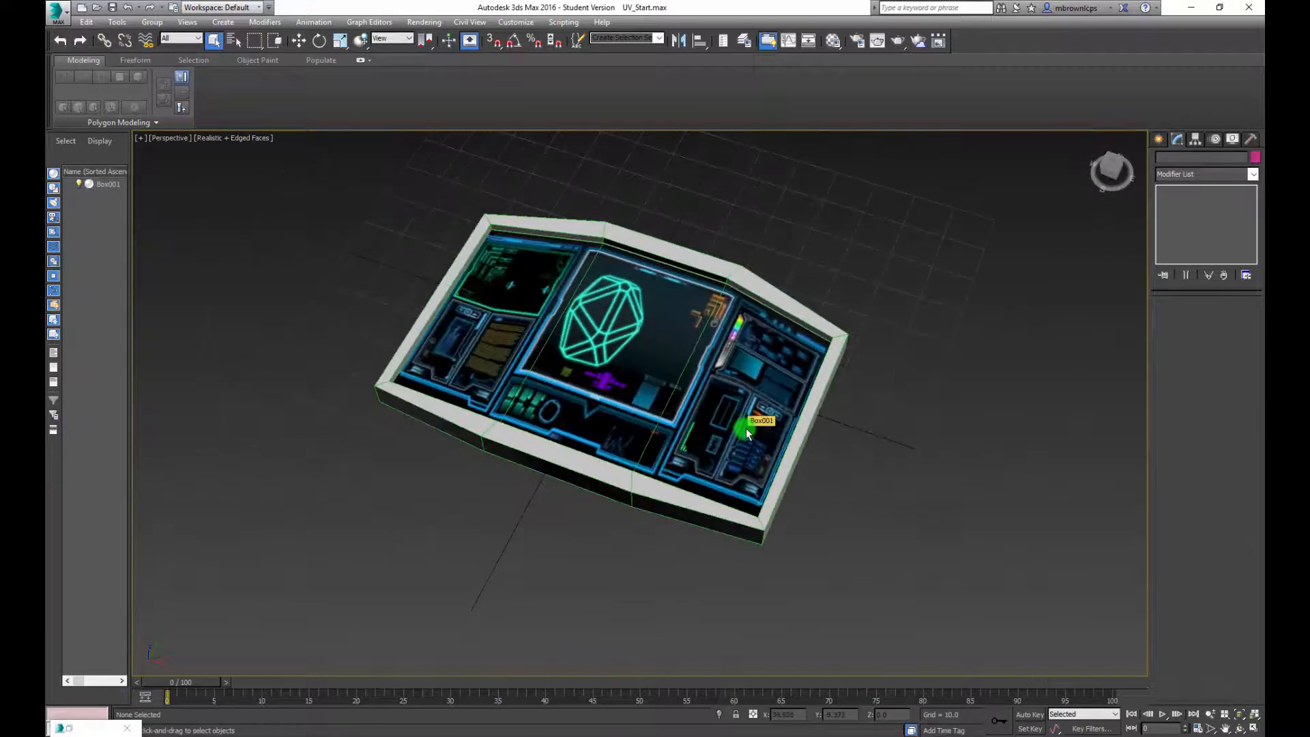
pyautogui.keyDown('alt'); pyautogui.moveTo(661, 368); pyautogui.dragTo(642, 372, button='middle'); pyautogui.keyUp('alt')
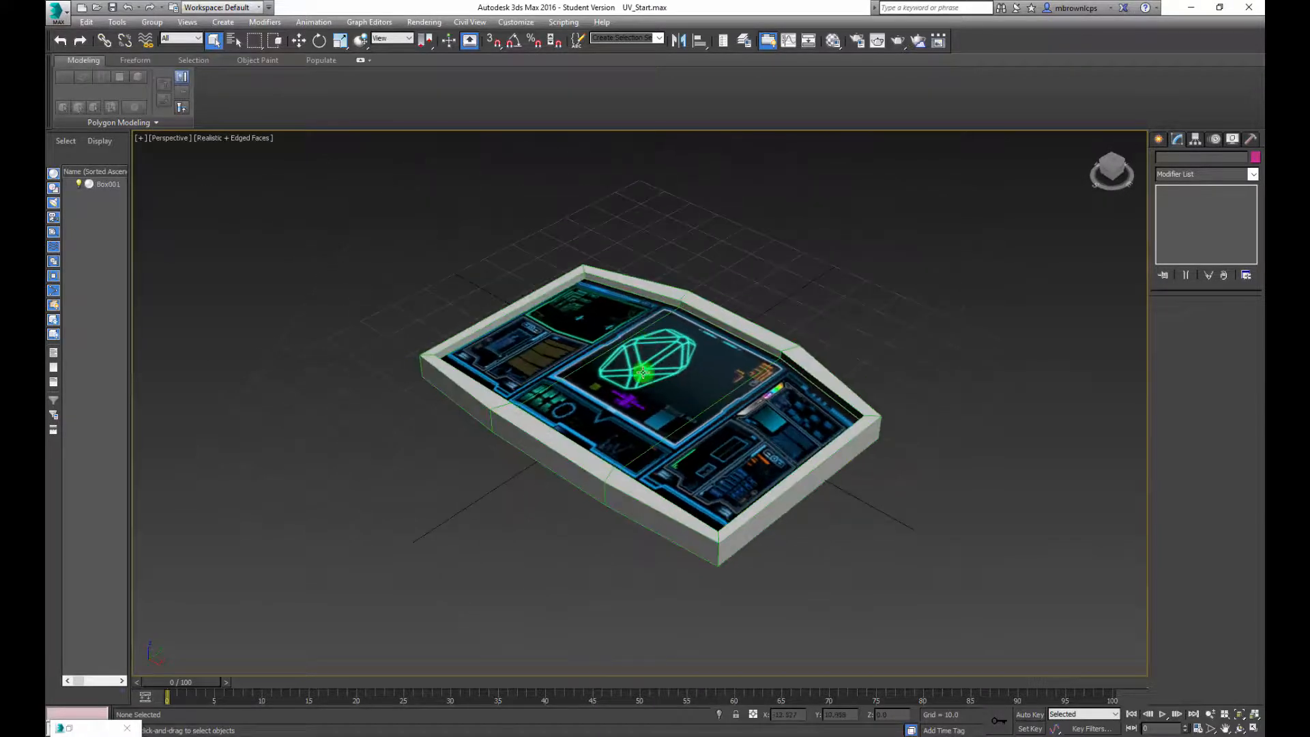
pyautogui.click(613, 498)
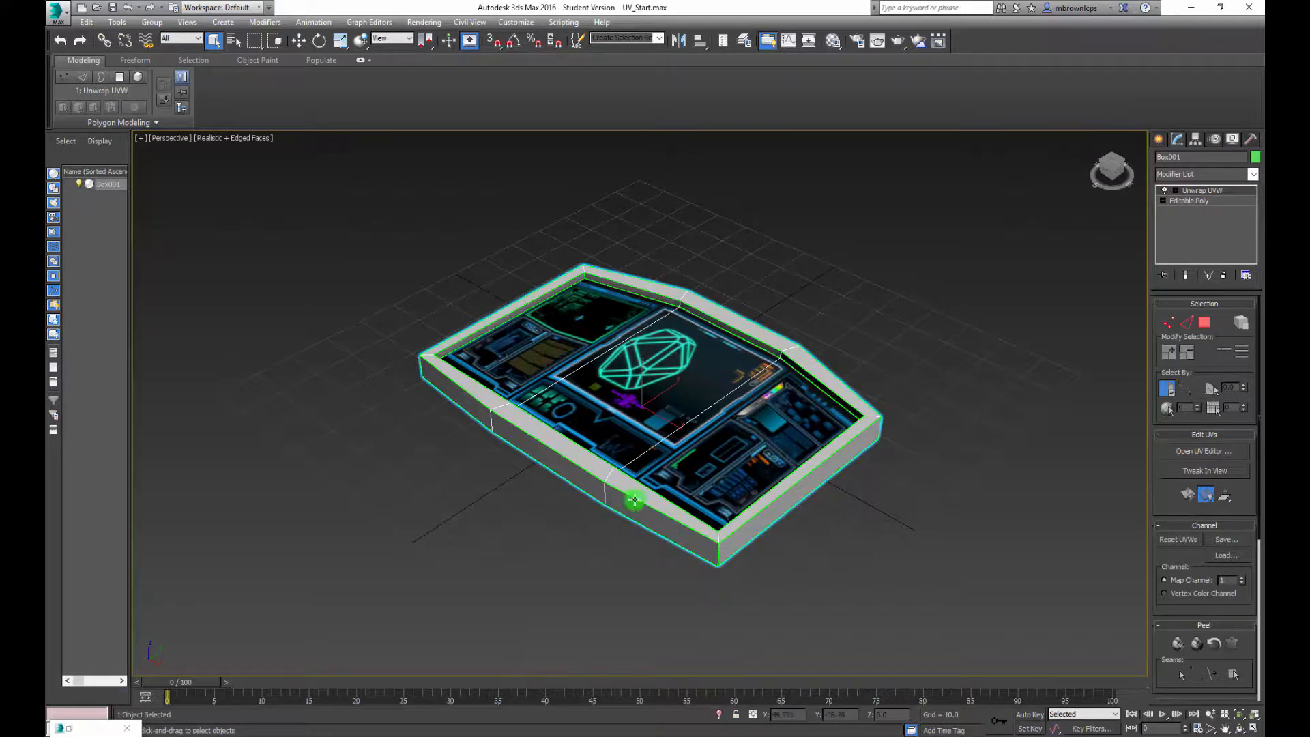
pyautogui.keyDown('alt'); pyautogui.moveTo(850, 439); pyautogui.dragTo(784, 339, button='middle'); pyautogui.keyUp('alt')
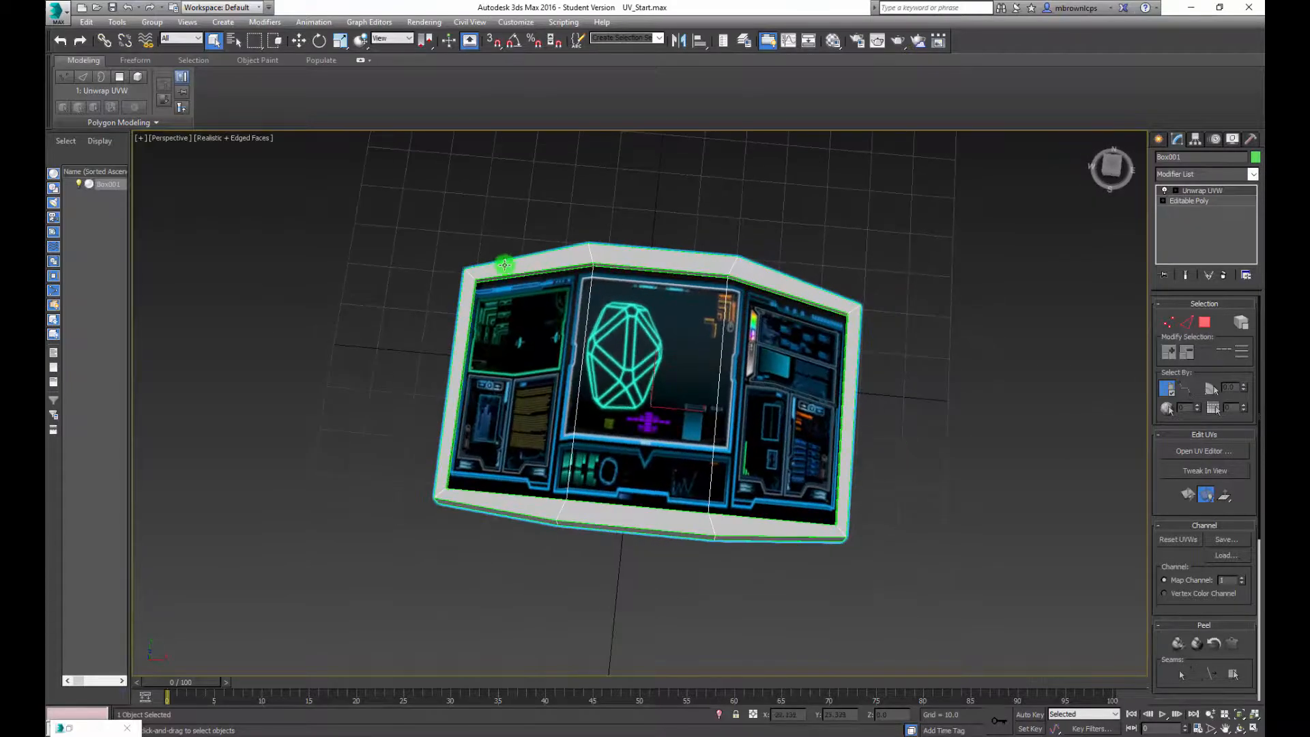
pyautogui.keyDown('alt'); pyautogui.moveTo(889, 379); pyautogui.dragTo(826, 458, button='middle'); pyautogui.keyUp('alt')
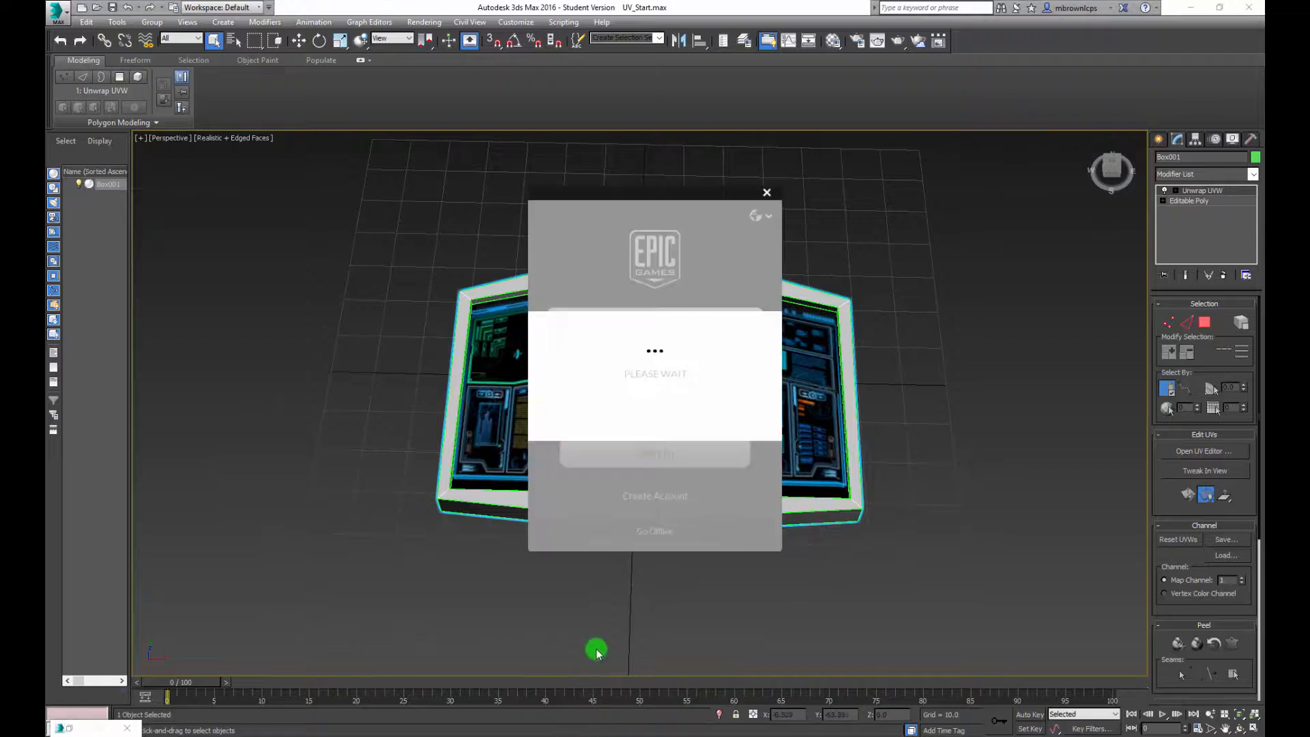